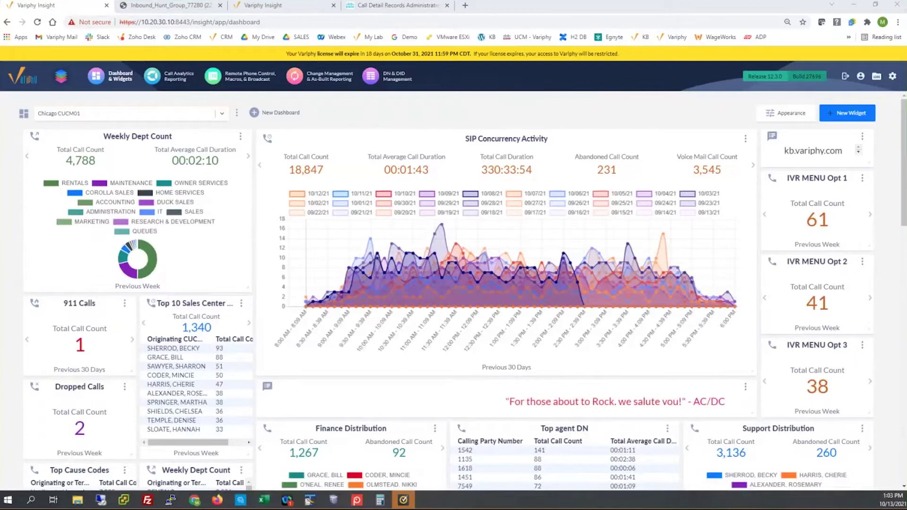
- In the Cisco Call Detail Records codes guide, find the Call Termination Cause Codes section and highlight its heading
click(380, 7)
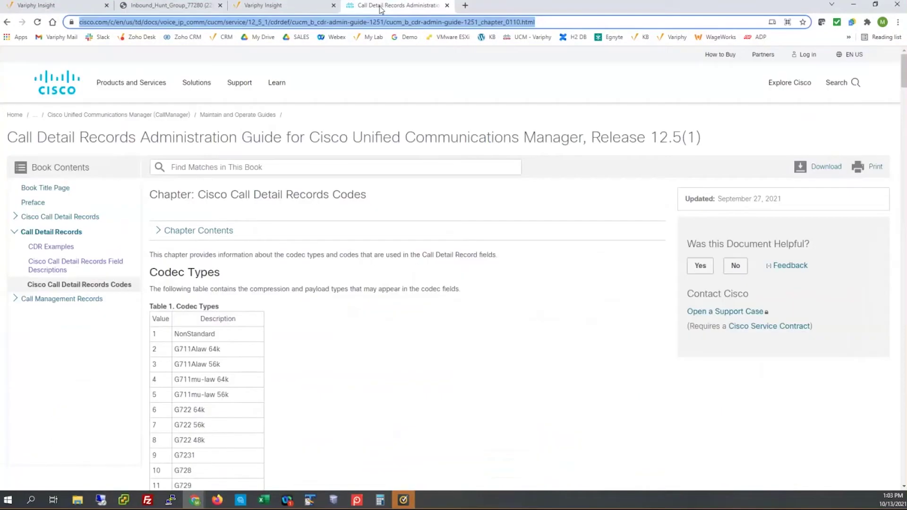
click(420, 77)
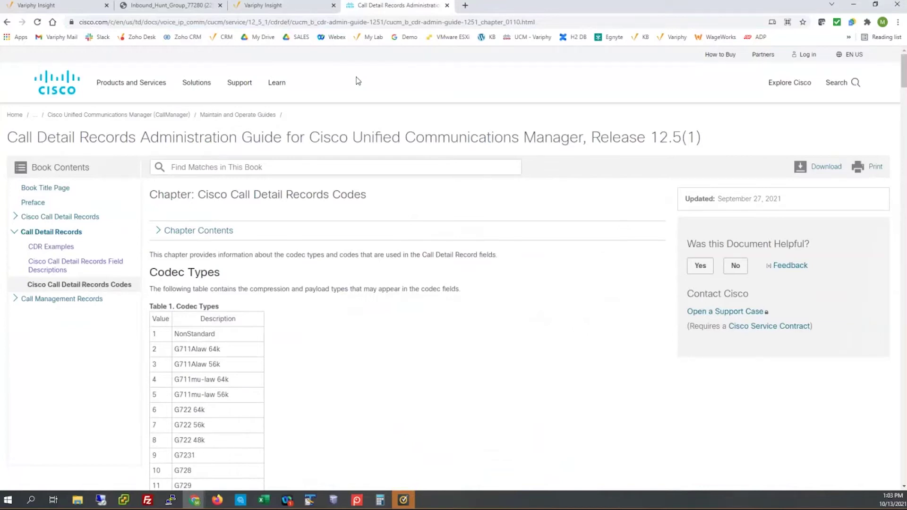
click(342, 23)
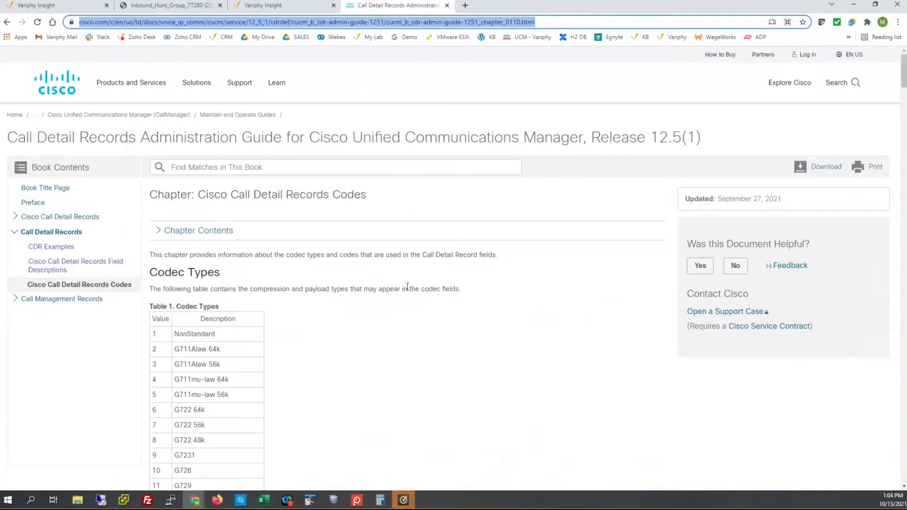
scroll(407, 288, down, 1)
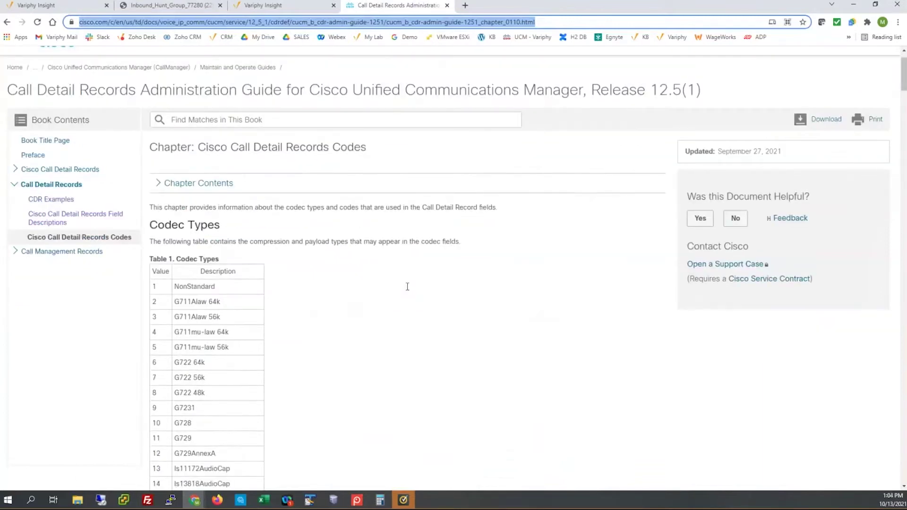
scroll(407, 287, down, 6)
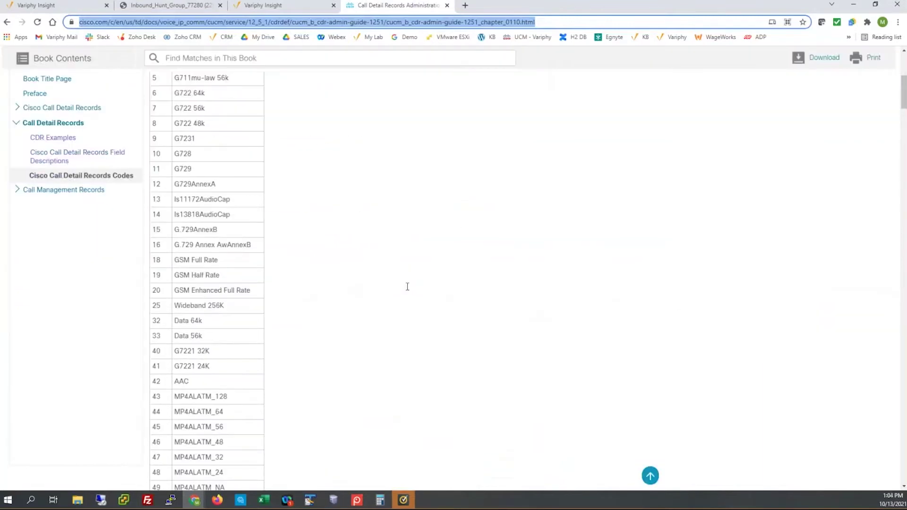
scroll(407, 287, down, 6)
scroll(407, 287, down, 14)
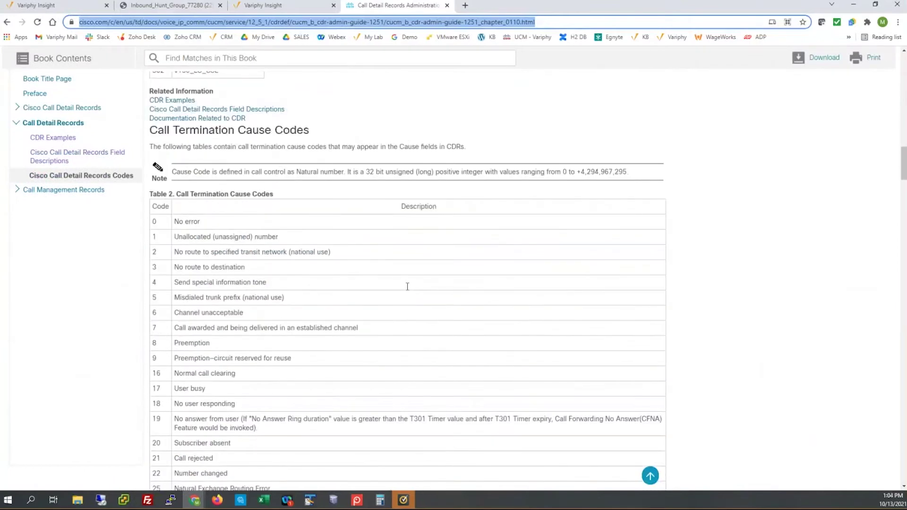
drag(150, 130, 314, 132)
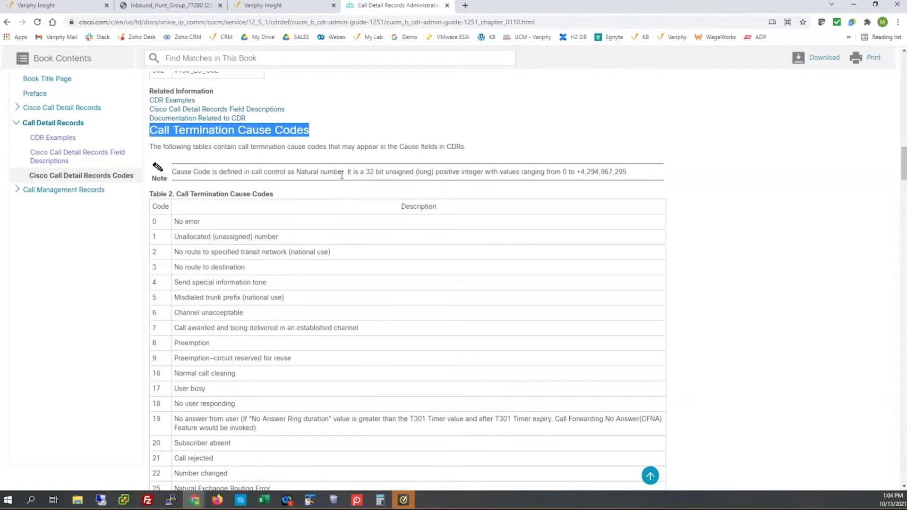
- Highlight the descriptions of cause codes 0 (No error) and 16 (Normal call clearing) in the termination codes table
drag(174, 222, 201, 222)
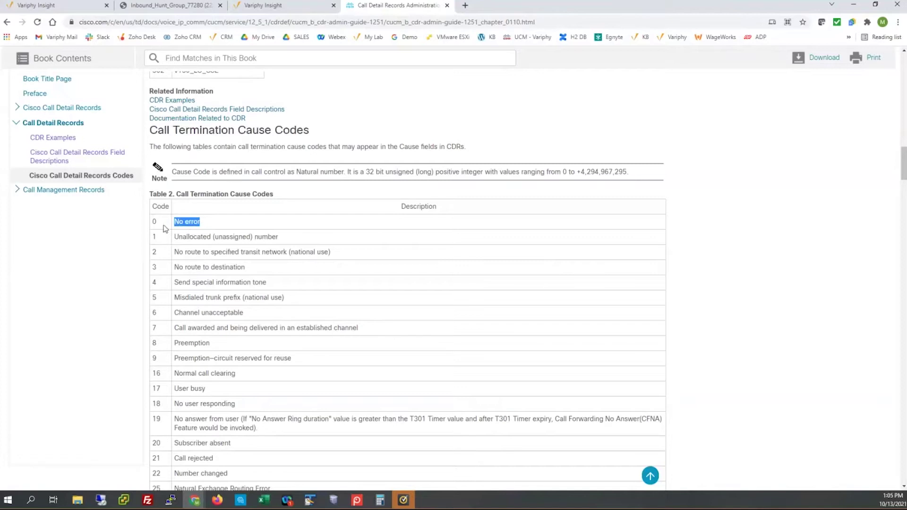
click(208, 226)
drag(175, 373, 243, 378)
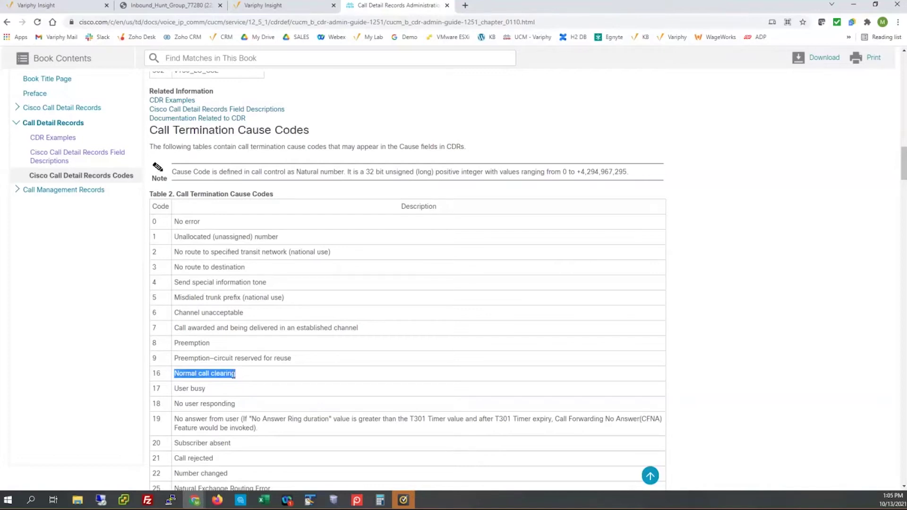
- Find the Cisco-Specific Call Termination Cause Codes table and highlight the Call split entry, code 393216
scroll(283, 414, down, 15)
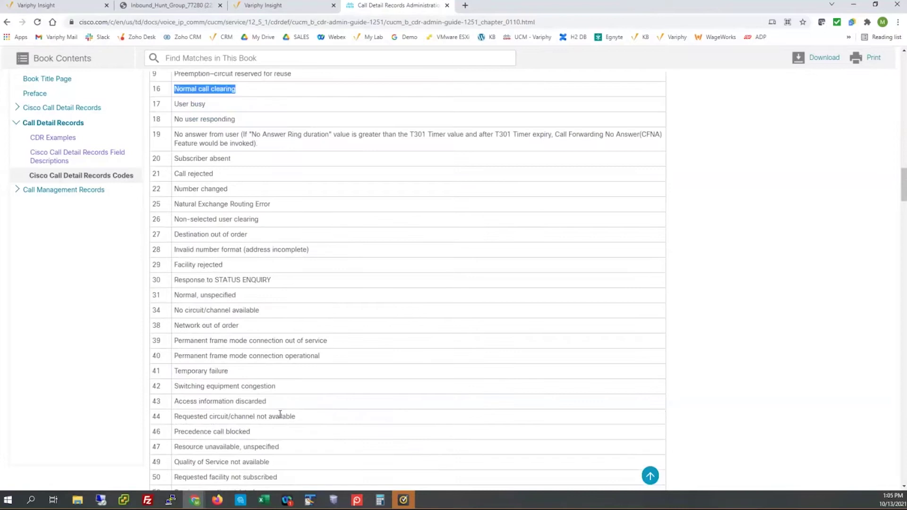
scroll(280, 414, down, 13)
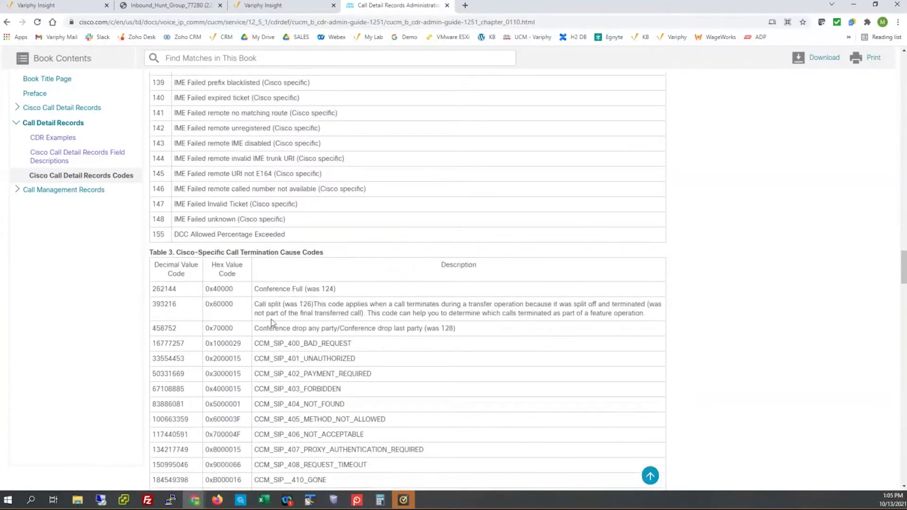
drag(255, 306, 284, 306)
- Return to the general termination codes table and highlight codes 34 (No circuit/channel available) and 42 (Switching equipment congestion)
scroll(353, 318, up, 7)
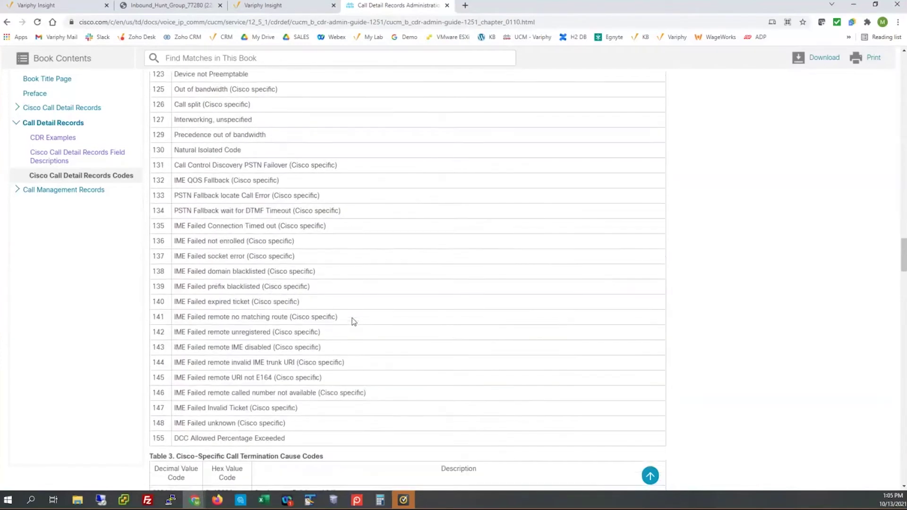
scroll(354, 322, up, 3)
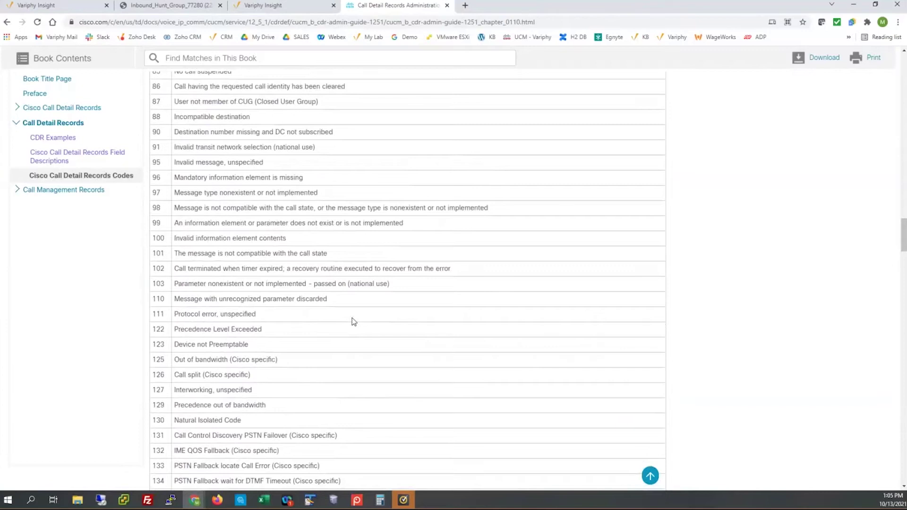
scroll(354, 322, up, 11)
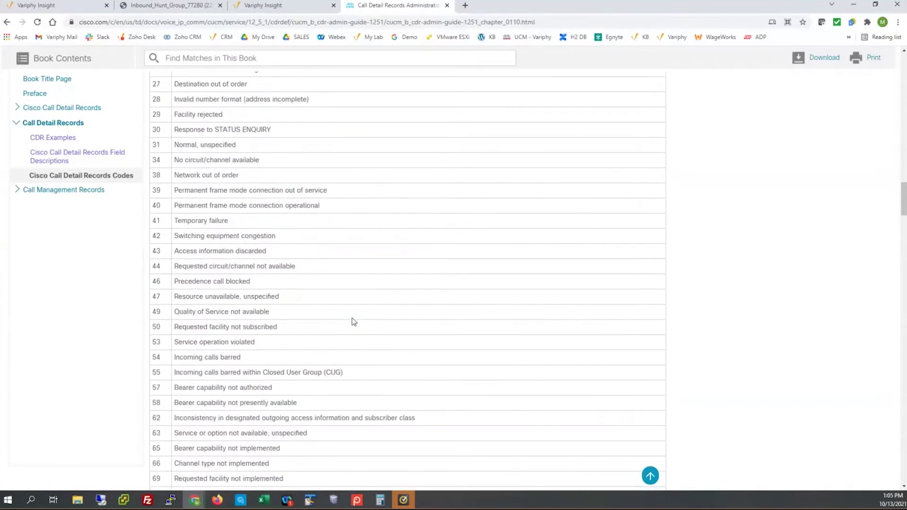
scroll(353, 321, up, 1)
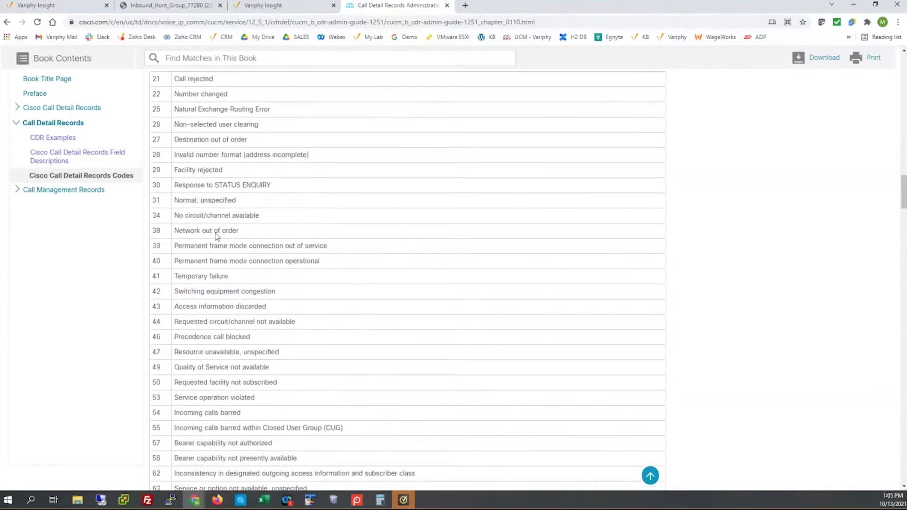
drag(174, 216, 253, 223)
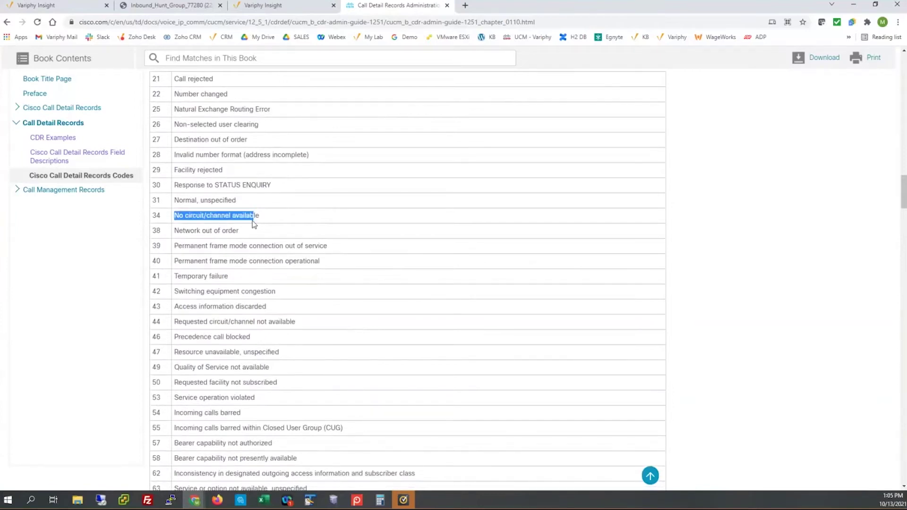
drag(182, 277, 265, 287)
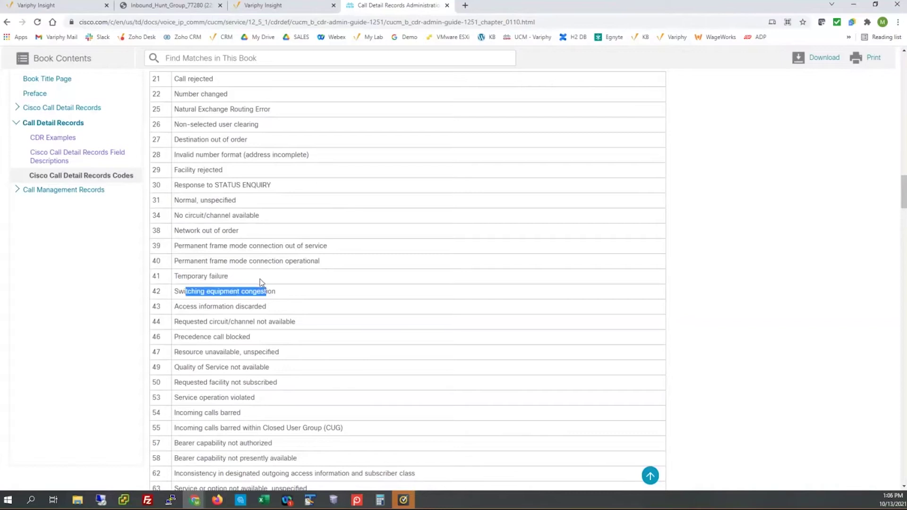
- Review the SIP codes in the Cisco-specific table, highlighting BAD_REQUEST for SIP 400 and the SIP_503_SERVICE_UNAVAILABLE entry
scroll(259, 282, down, 9)
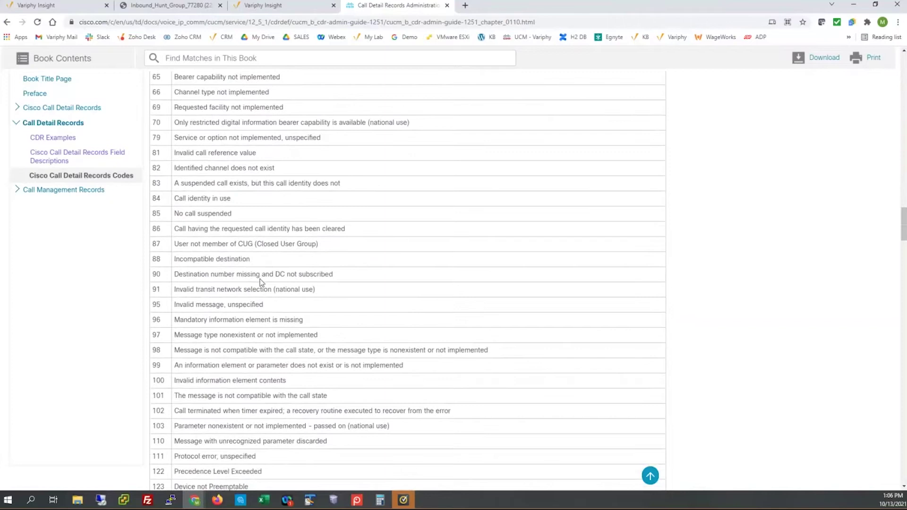
scroll(260, 278, down, 5)
scroll(261, 282, down, 4)
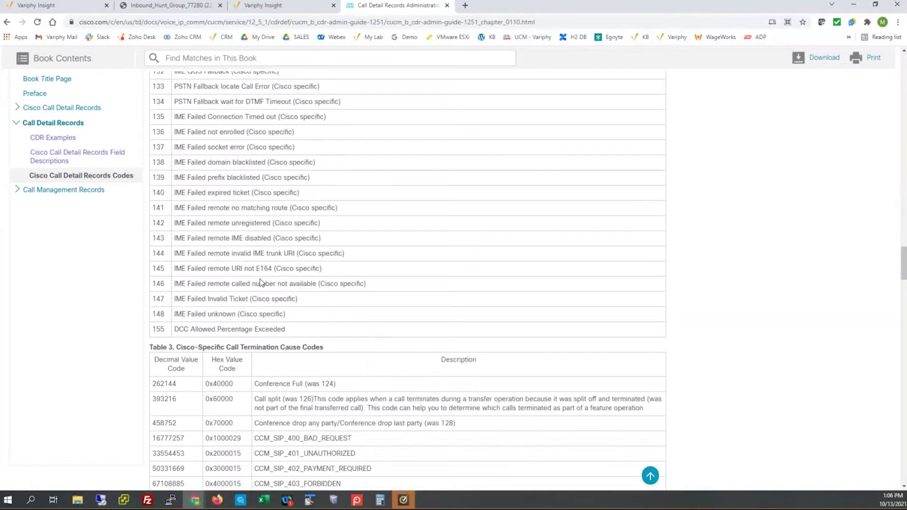
scroll(261, 282, down, 5)
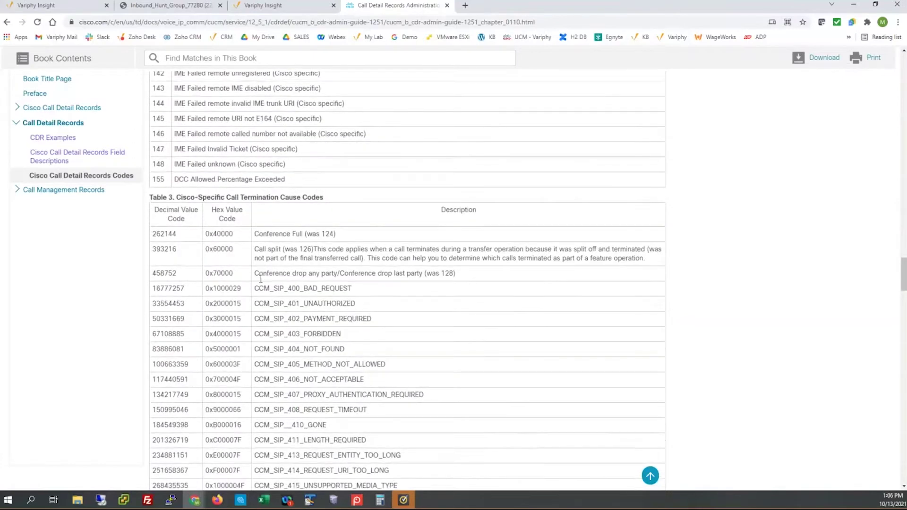
scroll(260, 279, down, 1)
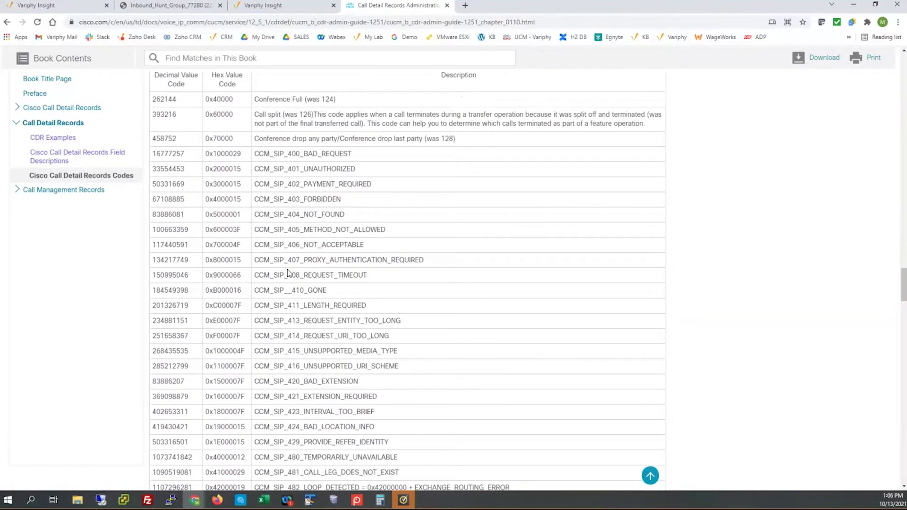
drag(303, 154, 338, 156)
scroll(334, 220, down, 6)
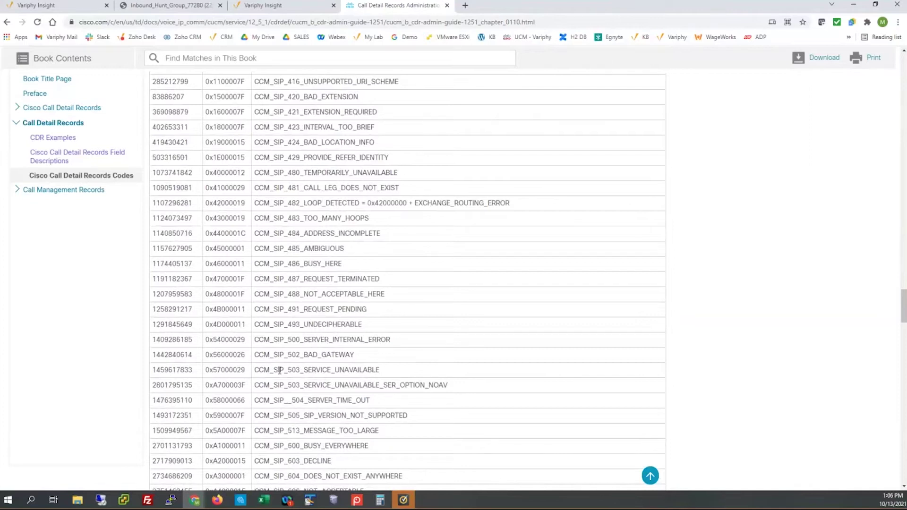
drag(273, 369, 381, 370)
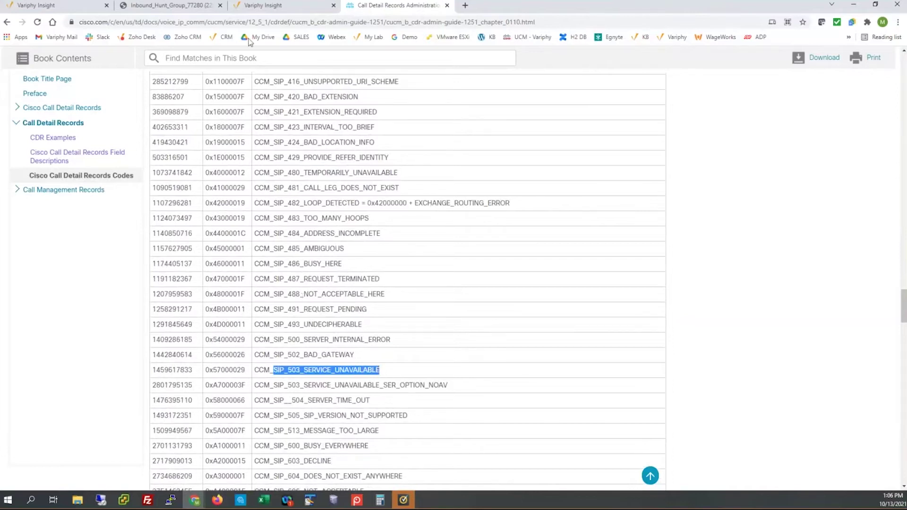
- Switch to the Variphy Insight call history search and set Original Called Party Number to starts with X
click(270, 9)
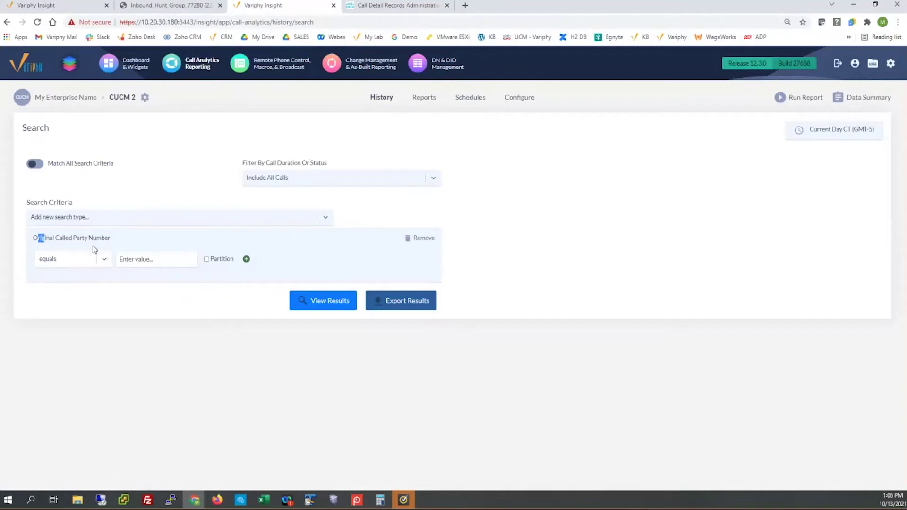
click(144, 260)
text(X)
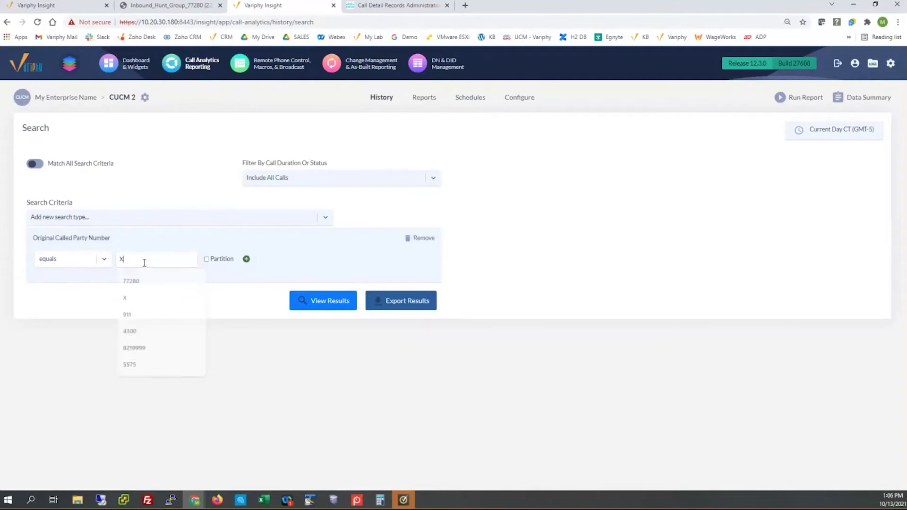
click(87, 264)
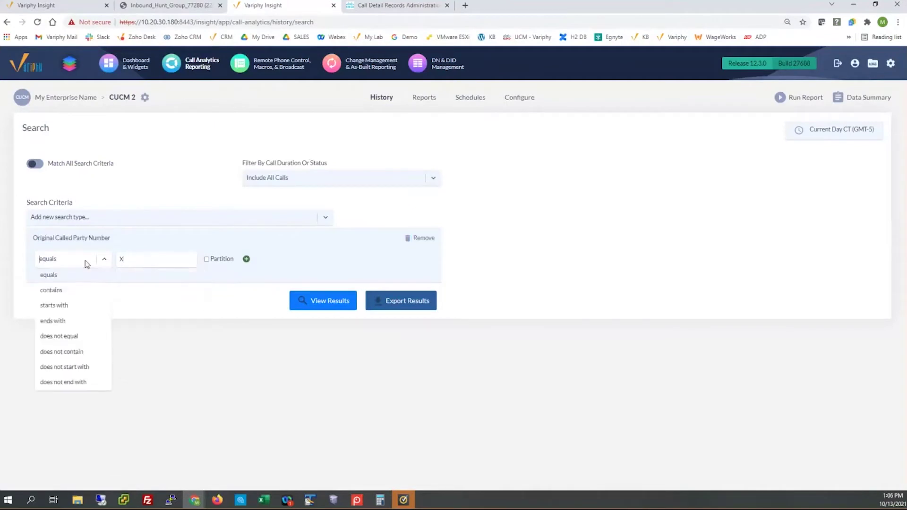
click(68, 306)
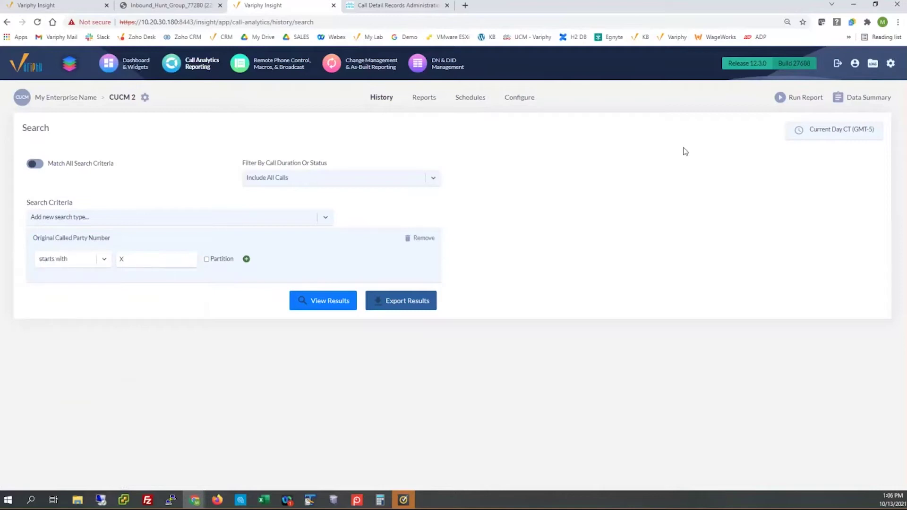
- Set the search time window to Previous 2 Weeks and view the call history results
click(820, 131)
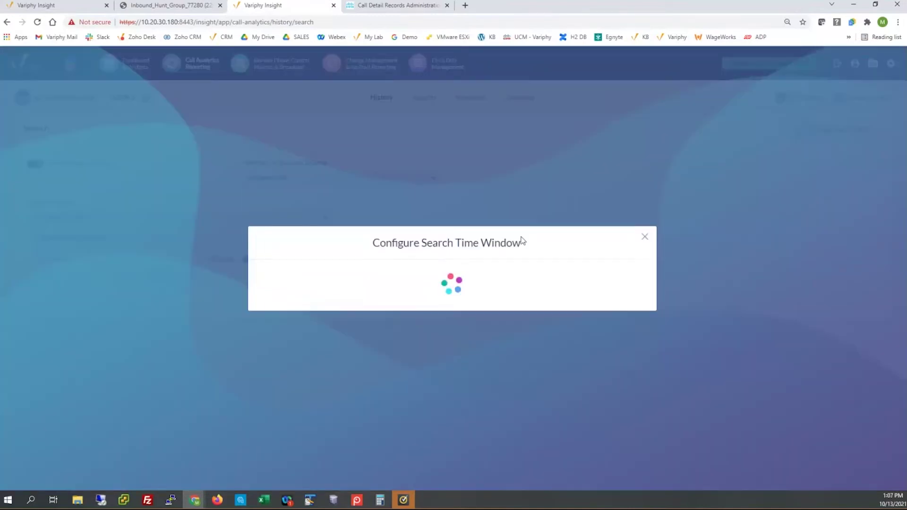
click(444, 245)
scroll(397, 307, down, 2)
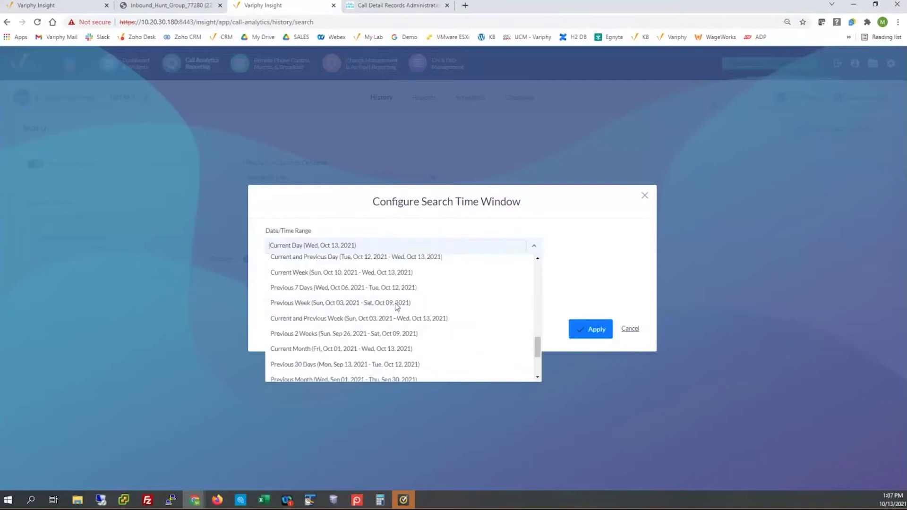
scroll(395, 305, down, 1)
click(316, 285)
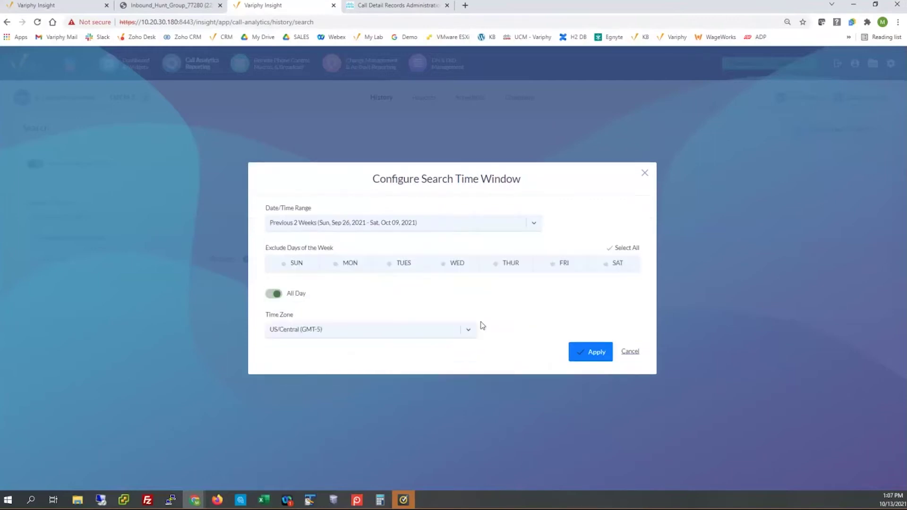
click(600, 353)
click(313, 306)
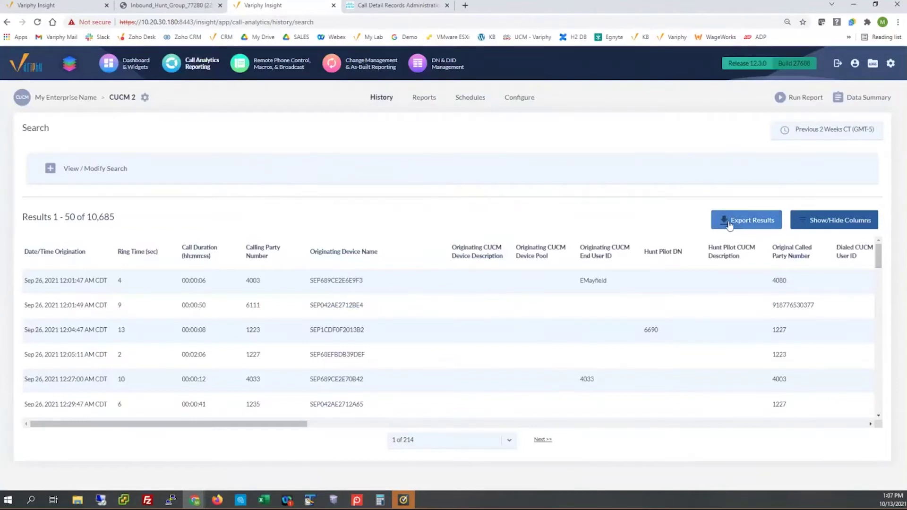
- Open the visible detail columns configuration and filter the available column types by "cause", clearing the filter again
click(834, 221)
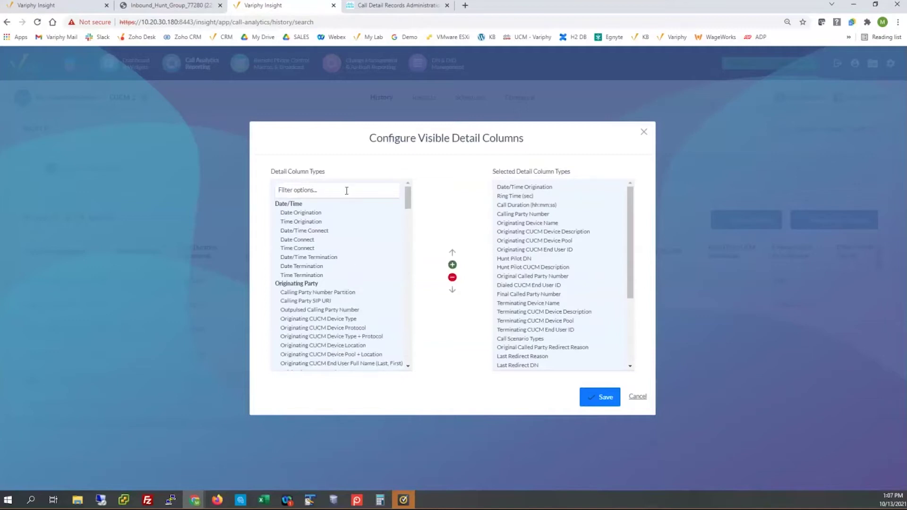
text(cause)
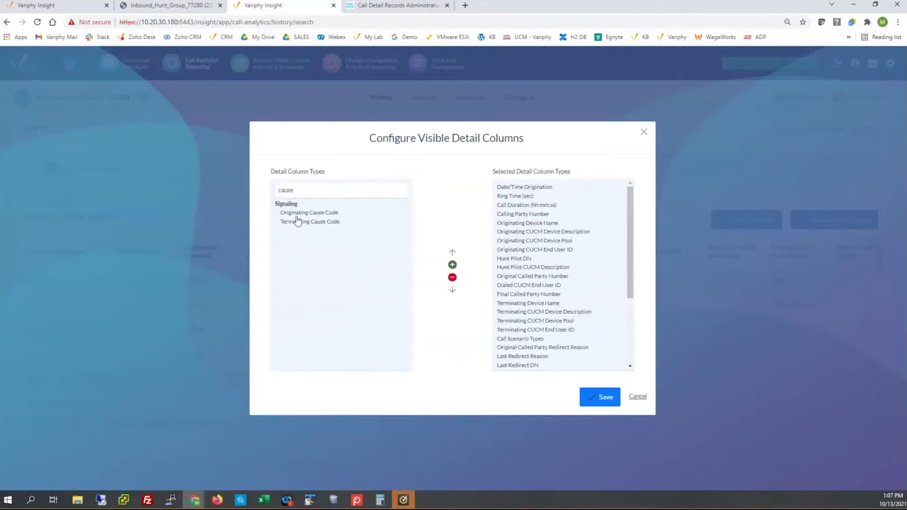
key(BackSpace)
key(BackSpace)
key(BackSpace)
key(BackSpace)
key(BackSpace)
- Add Originating Cause Code and Terminating Cause Code from the Signaling group to the selected detail columns
drag(408, 199, 407, 307)
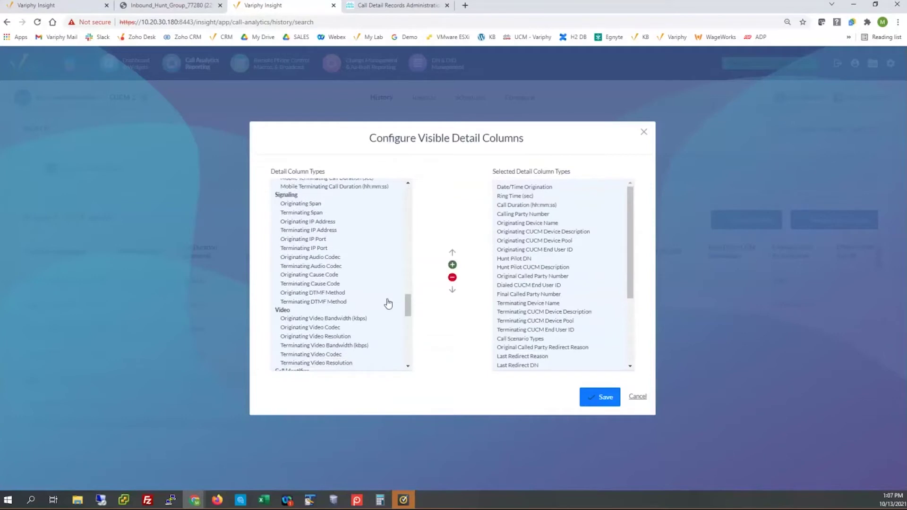
click(312, 276)
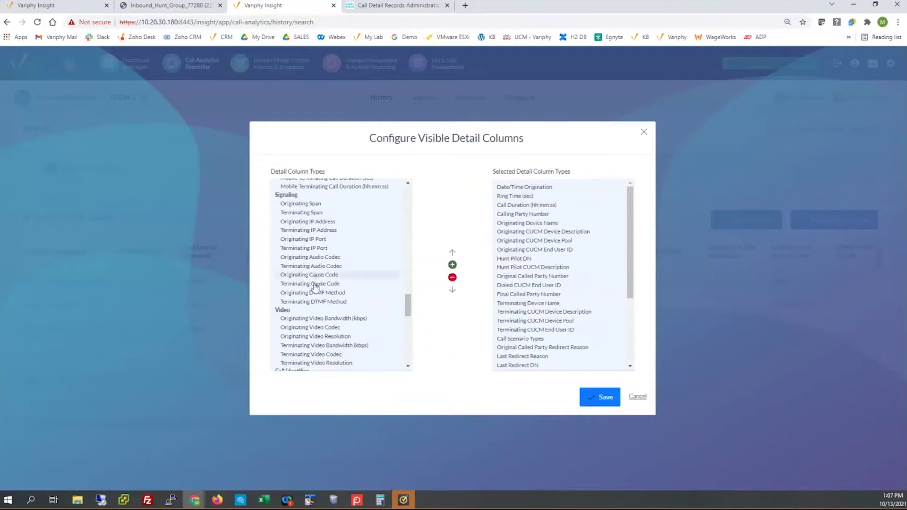
shift+click(315, 284)
click(452, 264)
scroll(628, 325, down, 1)
scroll(627, 325, down, 3)
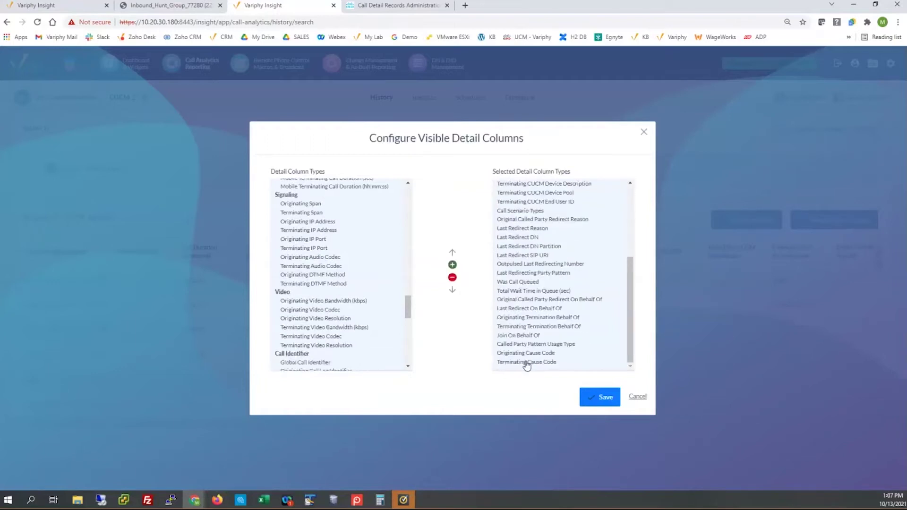
- Move both cause code columns up to directly below Call Scenario Types and save the column configuration
click(452, 253)
click(452, 253)
click(452, 253)
click(452, 253)
click(452, 253)
click(452, 252)
click(452, 253)
click(453, 253)
click(452, 253)
click(453, 253)
click(452, 253)
click(452, 253)
click(452, 254)
click(453, 254)
click(452, 253)
click(600, 399)
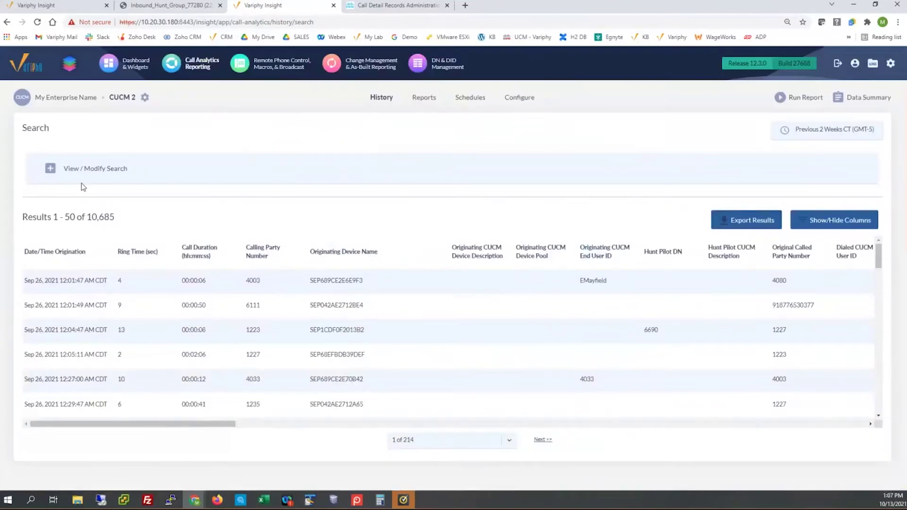
- Expand the search criteria and reopen the results list beneath them
click(52, 170)
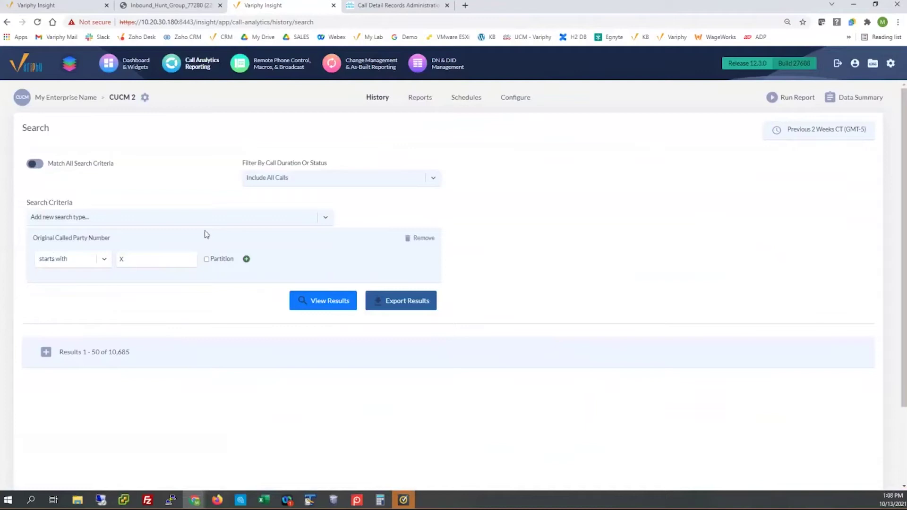
click(46, 352)
scroll(559, 258, down, 2)
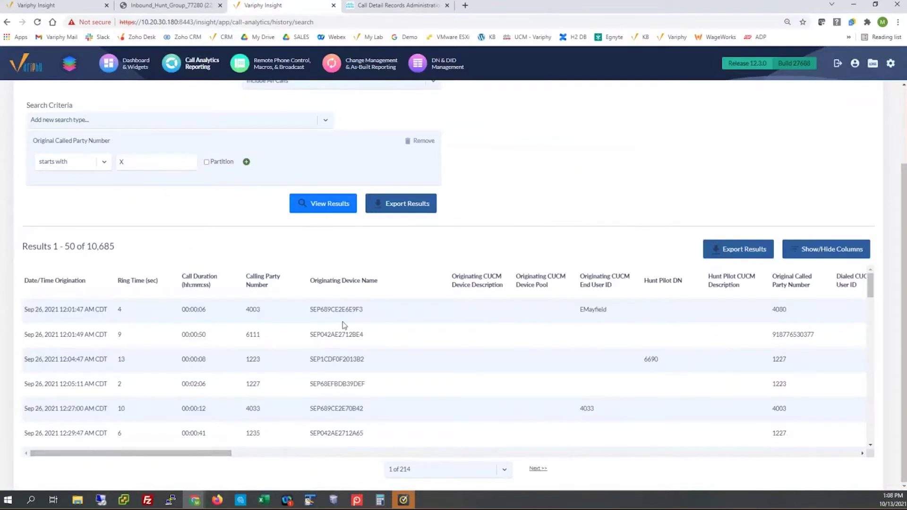
- Examine the first call's record, highlighting its originating device name and its originating and terminating cause codes
drag(312, 309, 364, 312)
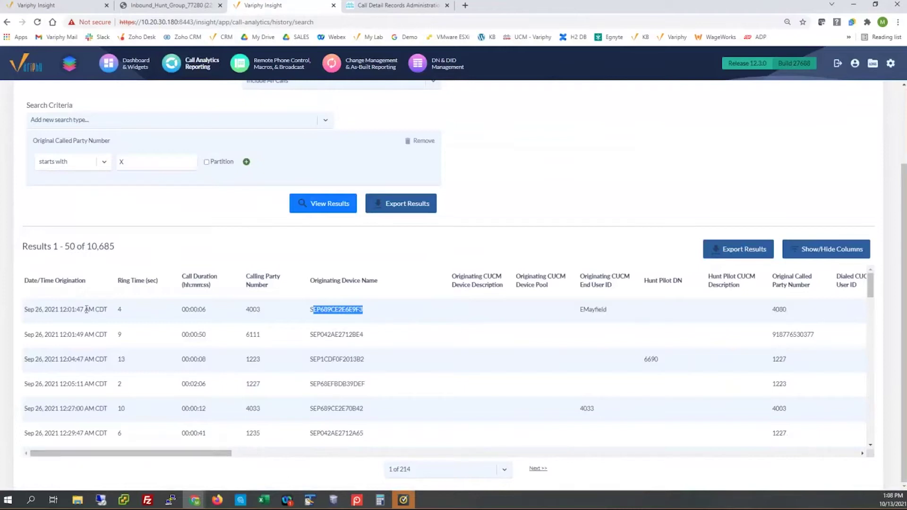
drag(216, 453, 533, 455)
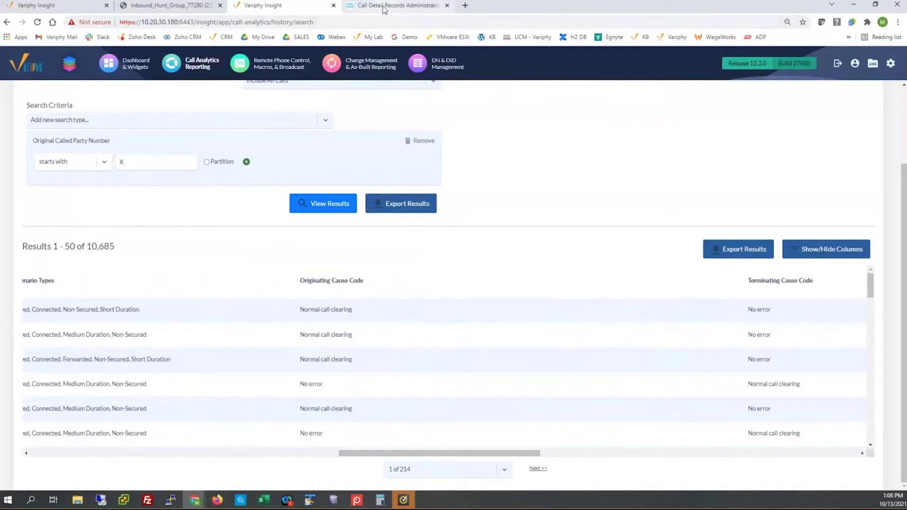
drag(300, 308, 352, 312)
drag(748, 309, 770, 312)
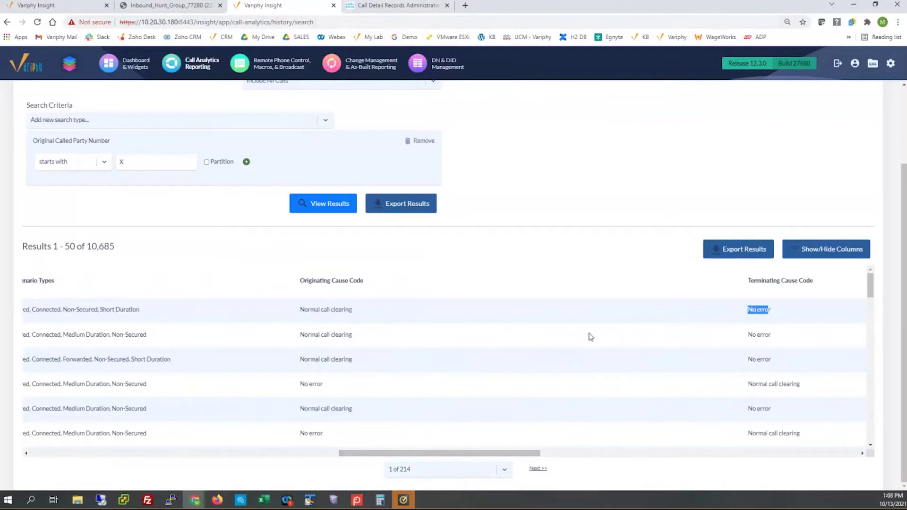
- Look through the remaining results and highlight the Call split description in the Originating Cause Code column
scroll(591, 337, down, 8)
scroll(591, 337, down, 5)
scroll(590, 336, down, 4)
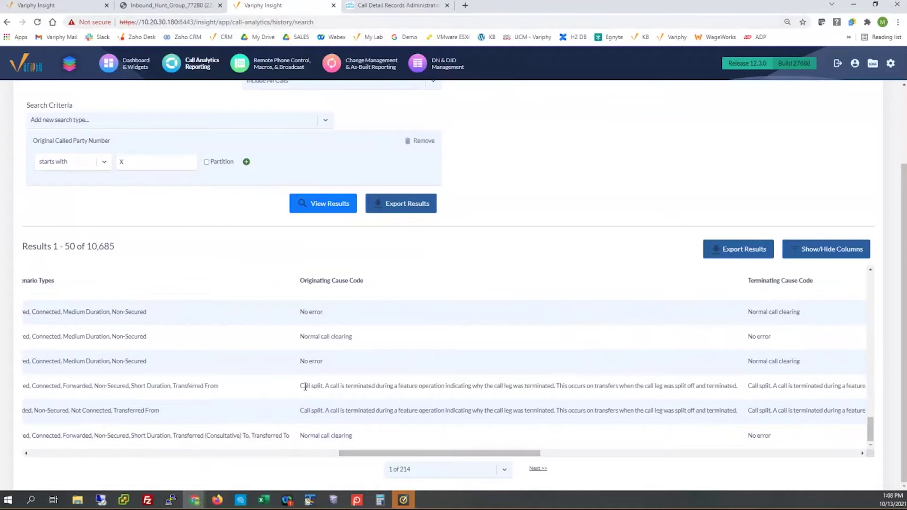
drag(305, 386, 733, 388)
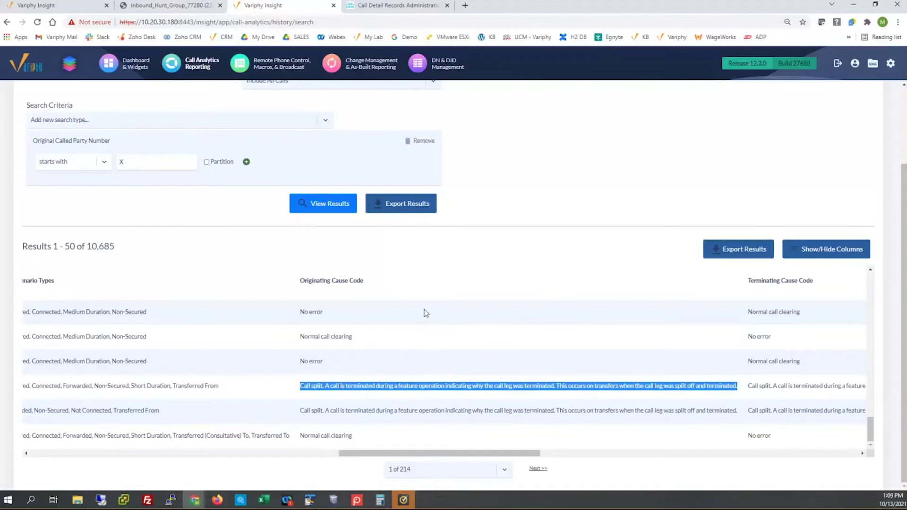
scroll(425, 313, up, 3)
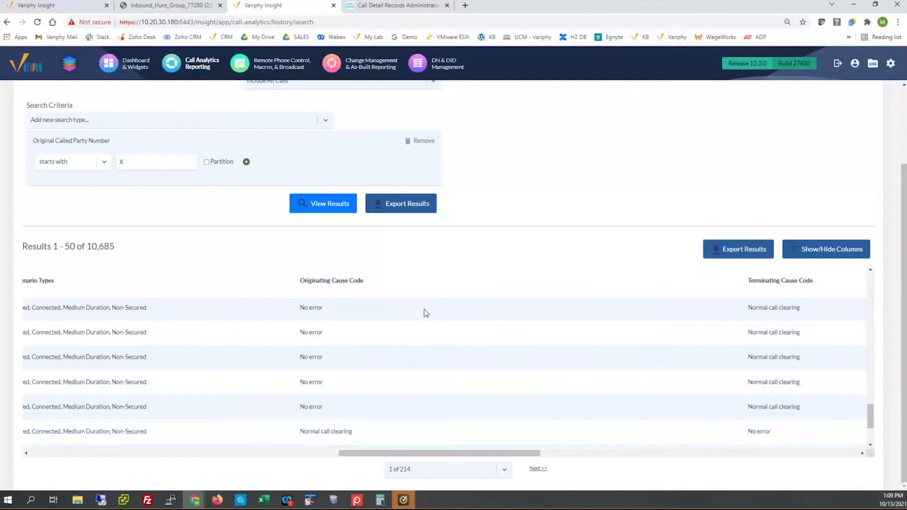
- Switch to the Chicago CUCM01 dashboard and enlarge the Top Cause Codes widget to show its full columns
click(59, 10)
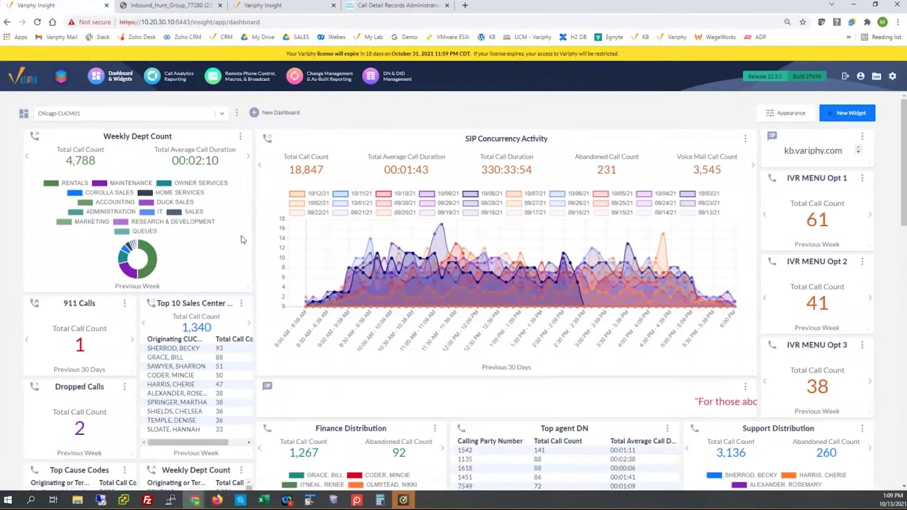
scroll(264, 273, down, 4)
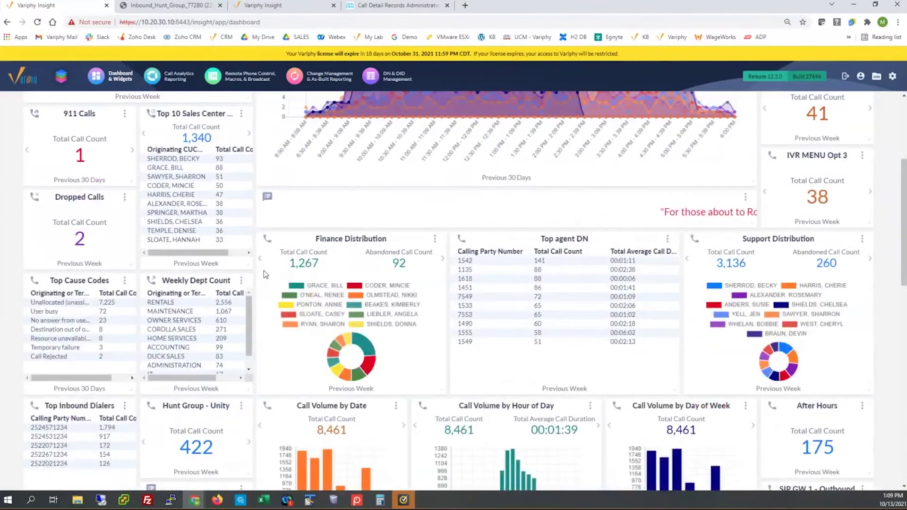
drag(129, 391, 257, 442)
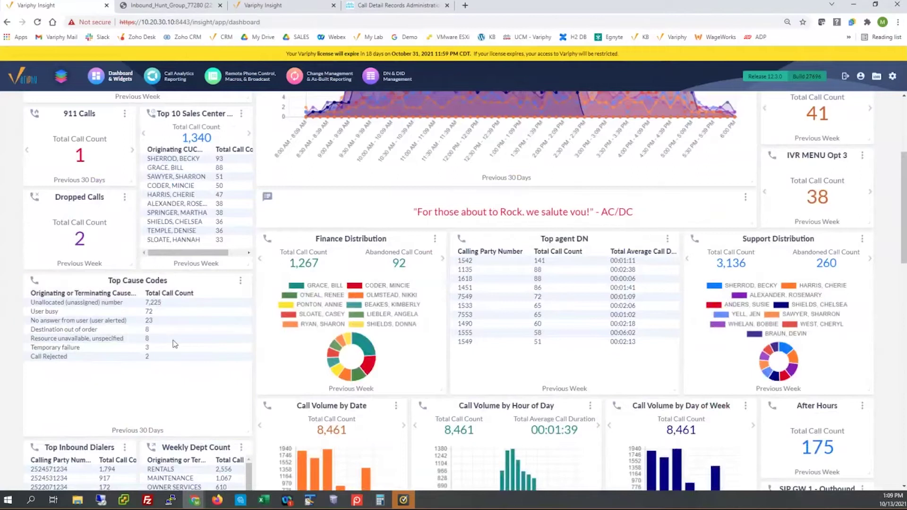
- Open the Top Cause Codes widget for editing and review its primary grouping type, sort order and maximum grouping count
click(240, 281)
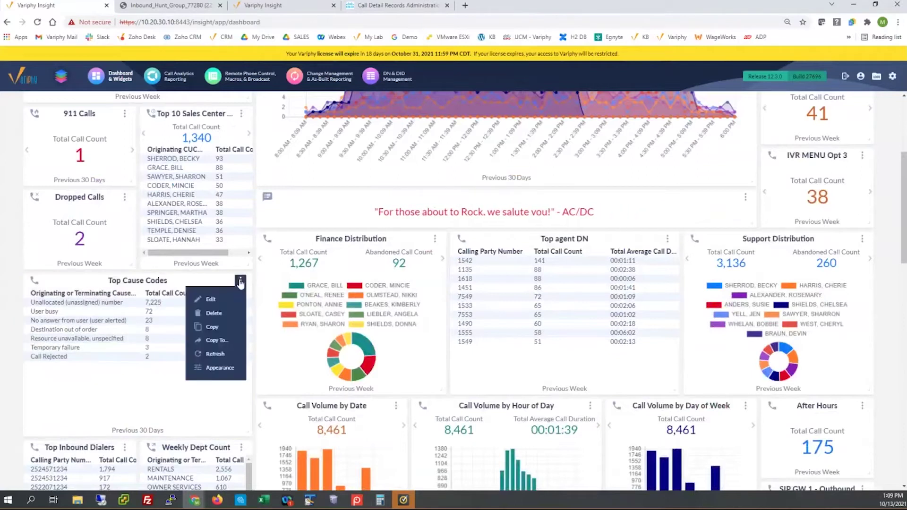
click(211, 300)
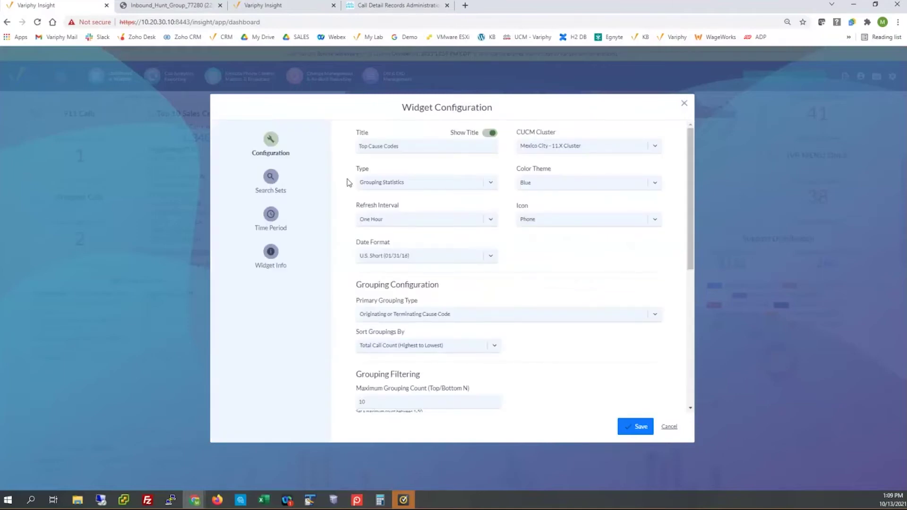
drag(360, 301, 416, 306)
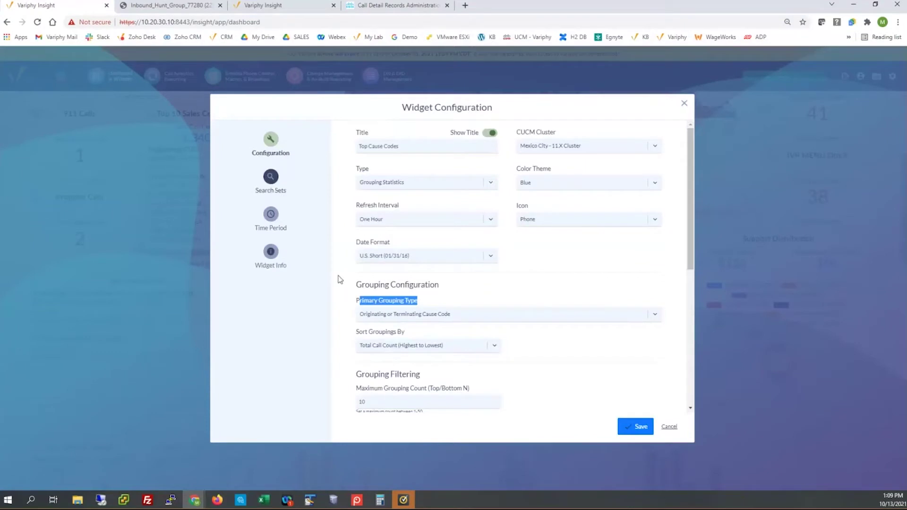
click(416, 348)
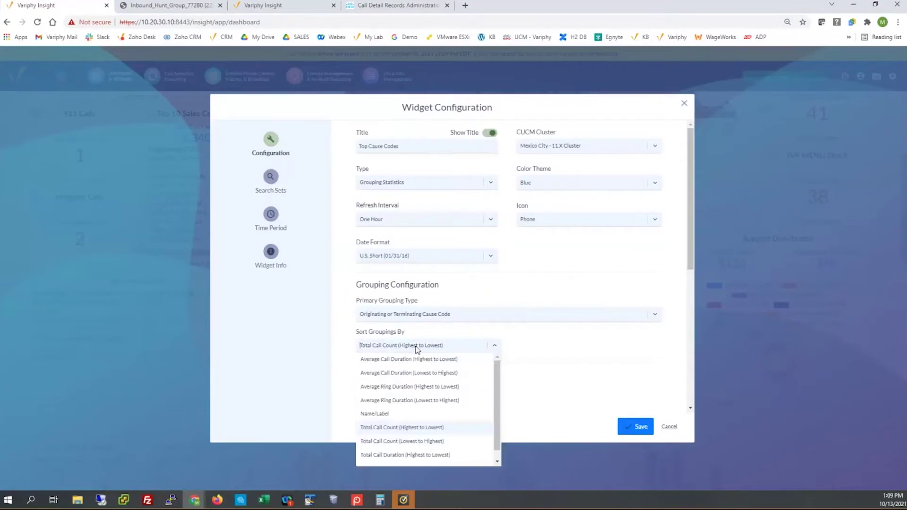
click(344, 325)
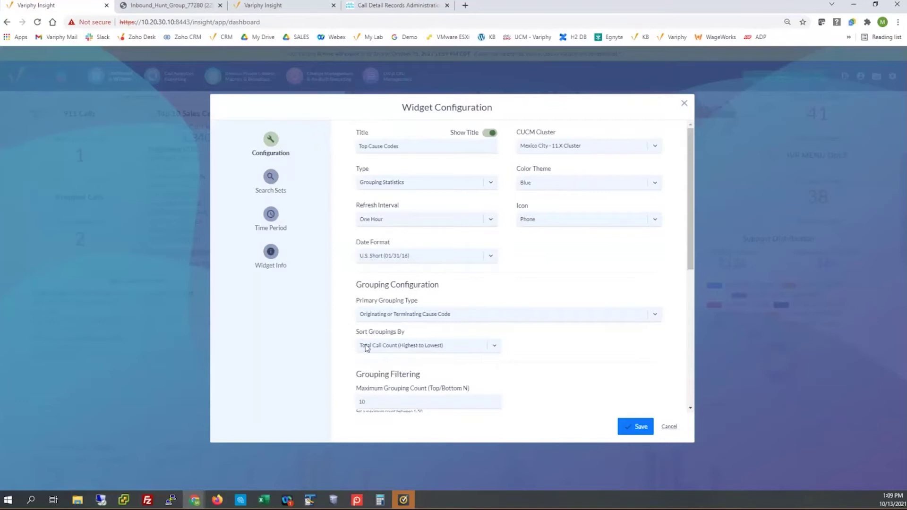
scroll(368, 349, down, 1)
click(379, 348)
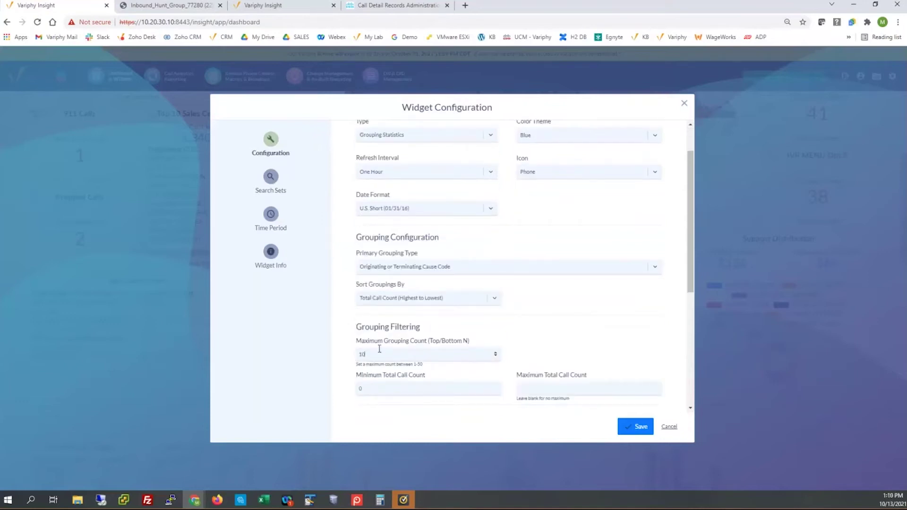
- Review the widget's search set, examining the excluded cause codes and the other codes available in the Originating or Terminating Cause Code criterion
click(271, 177)
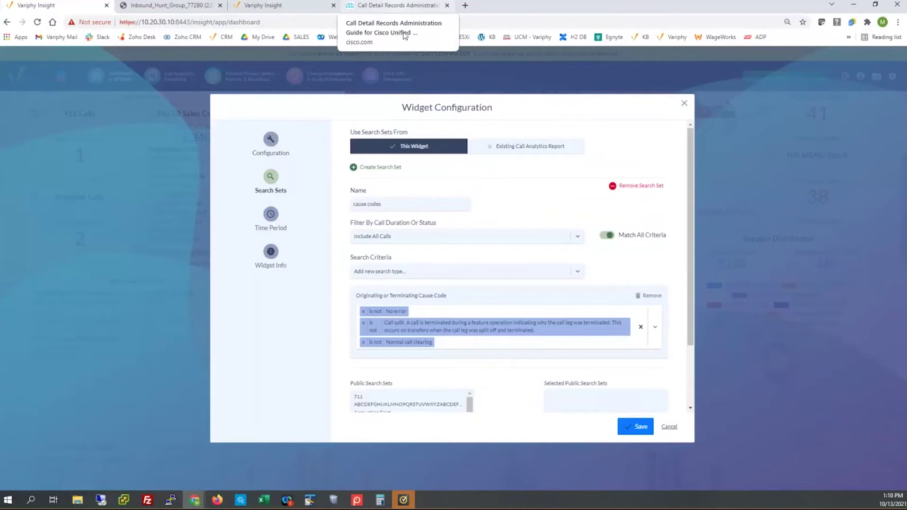
click(531, 342)
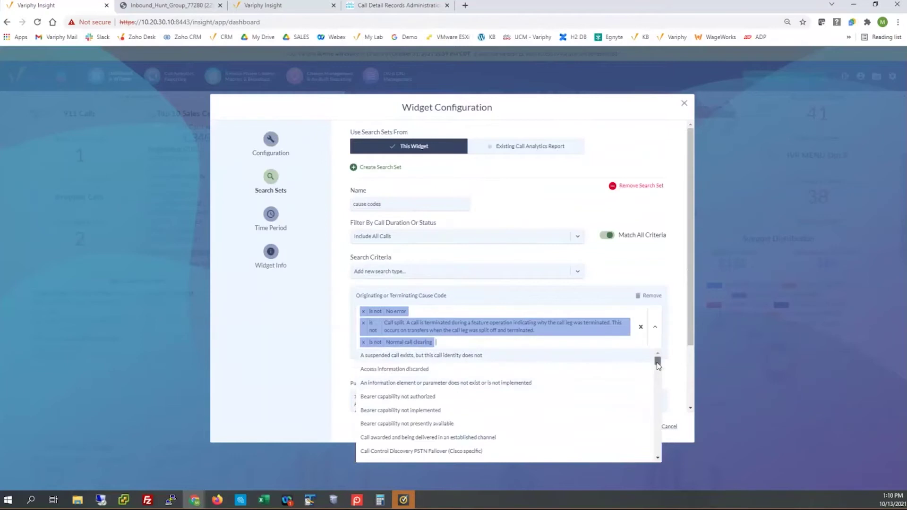
drag(658, 363, 660, 396)
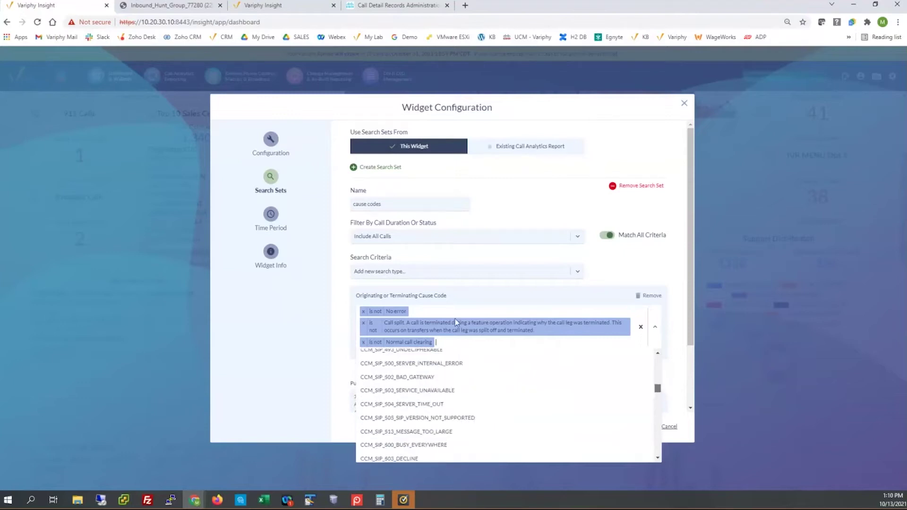
click(461, 296)
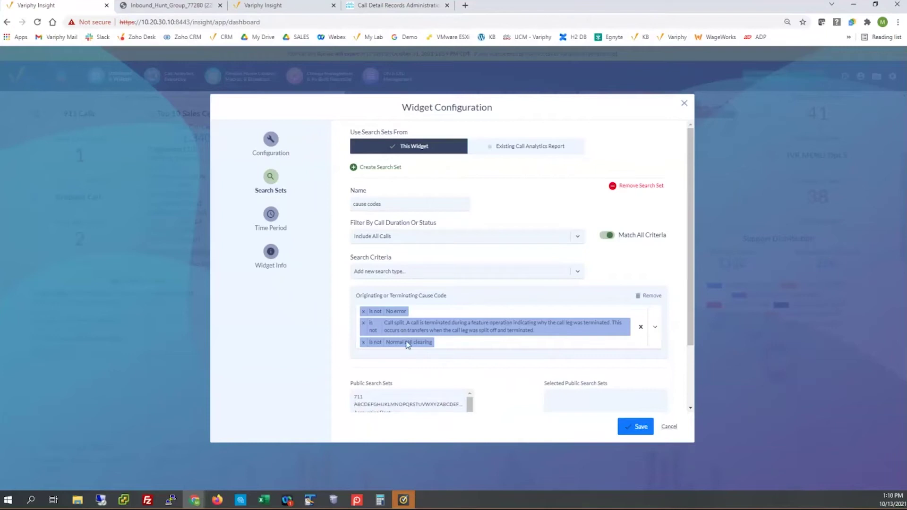
click(375, 342)
click(371, 342)
click(477, 342)
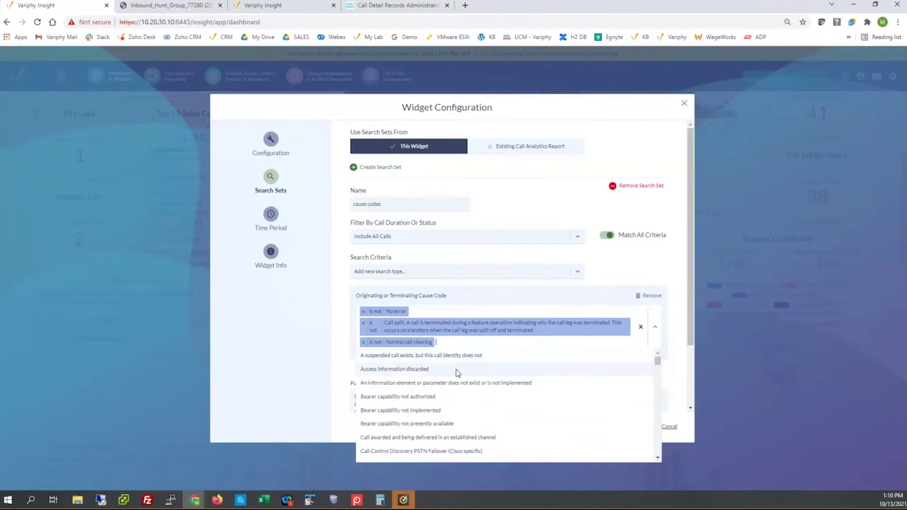
- View the widget's time period settings and close the widget configuration without saving
click(272, 214)
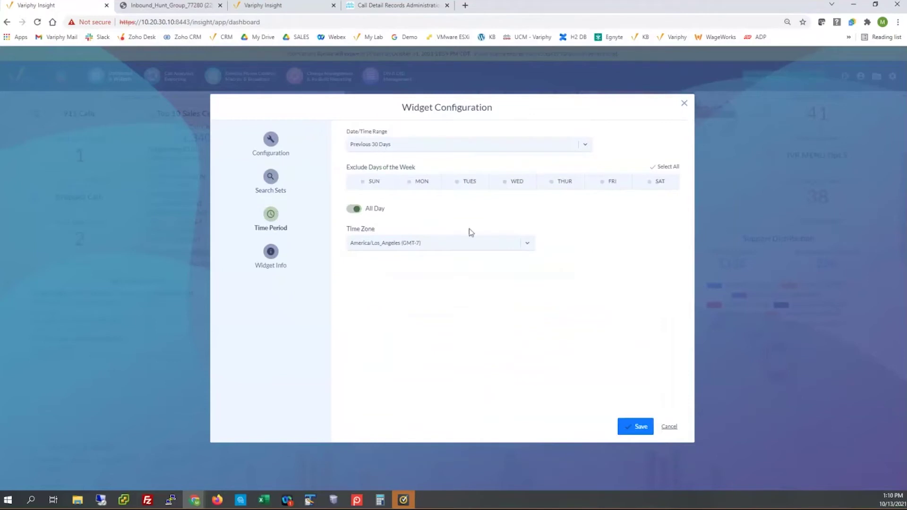
click(673, 430)
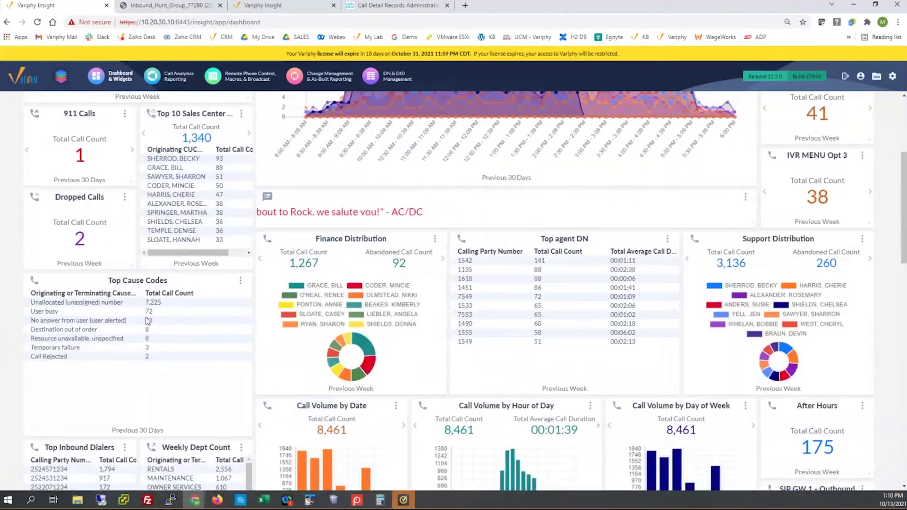
- Examine the Top Cause Codes entries, highlighting the Unallocated (unassigned) number row, Temporary failure and Destination out of order
drag(143, 303, 165, 305)
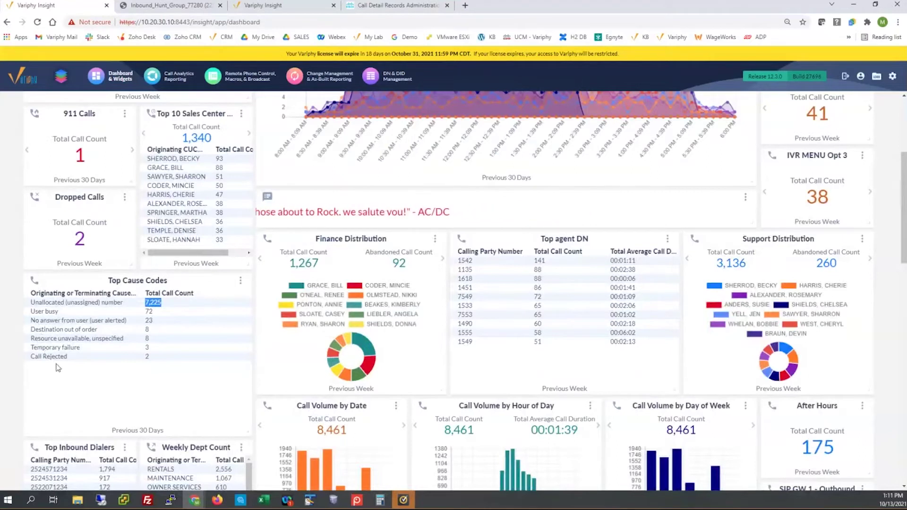
drag(50, 348, 87, 349)
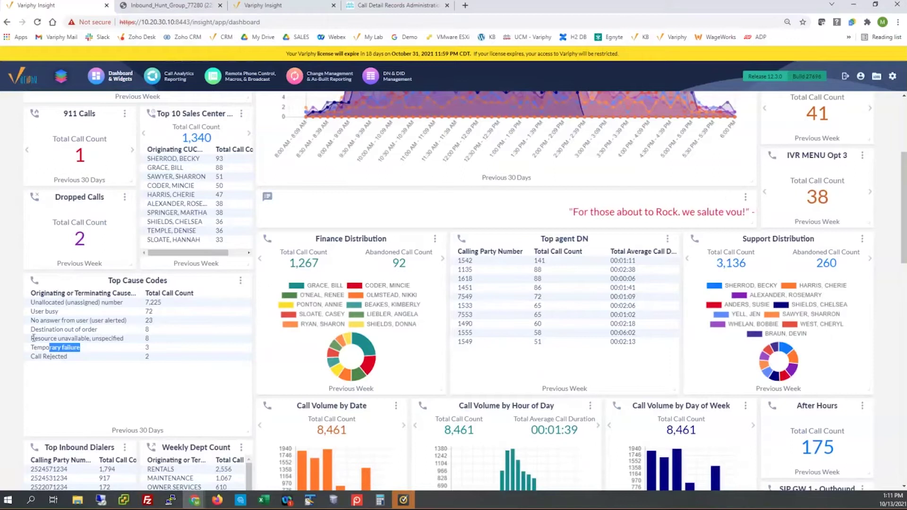
drag(29, 335, 43, 330)
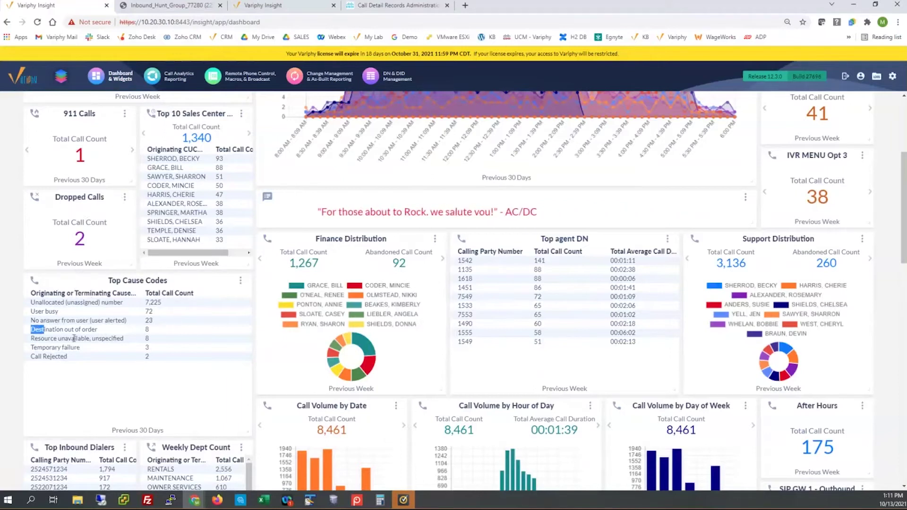
drag(32, 302, 124, 303)
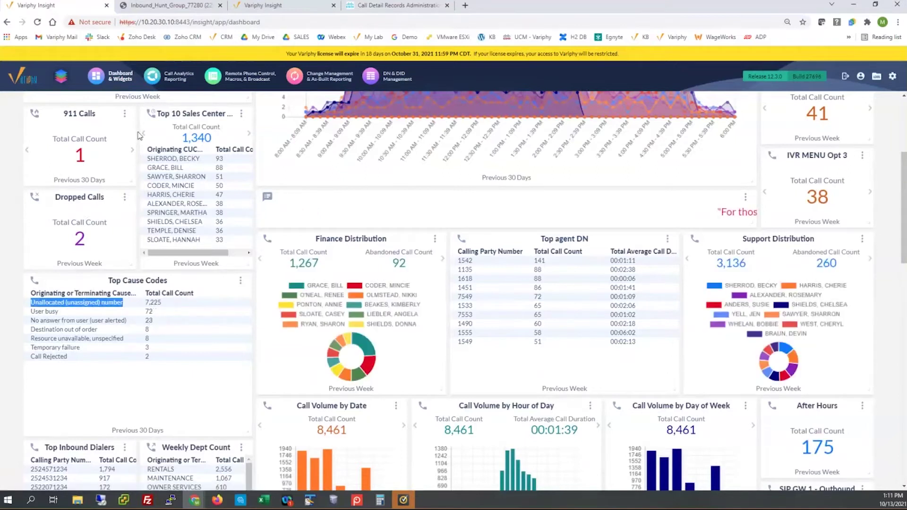
- Open the call history search and replace the Original Called Party Number criterion with Originating or Terminating Cause Code
click(152, 78)
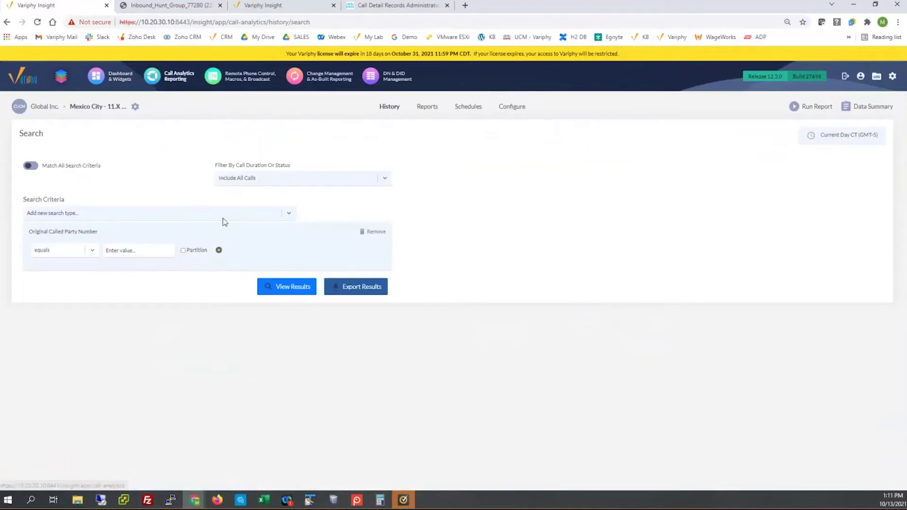
click(362, 235)
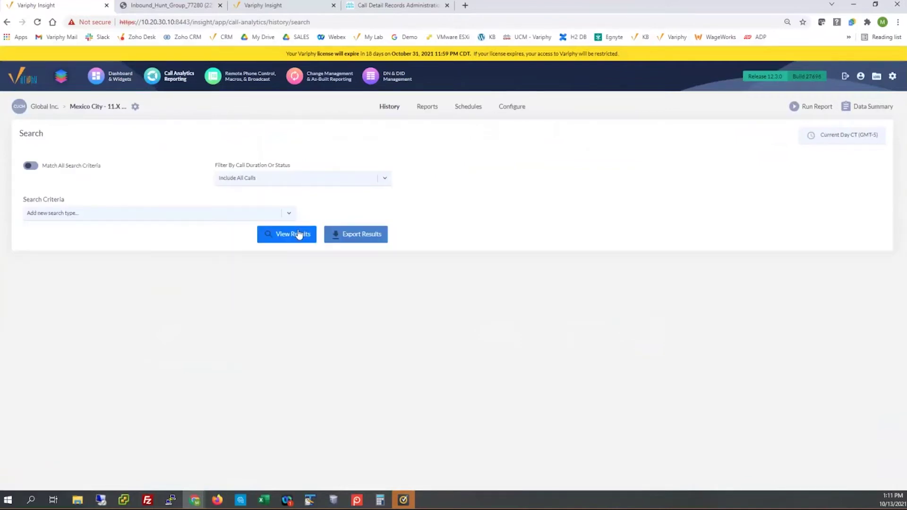
click(206, 221)
text(cause)
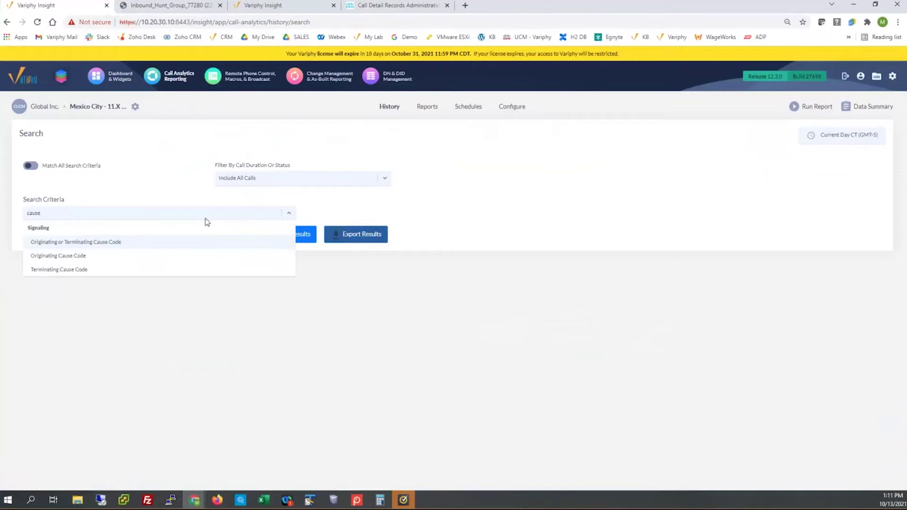
click(98, 242)
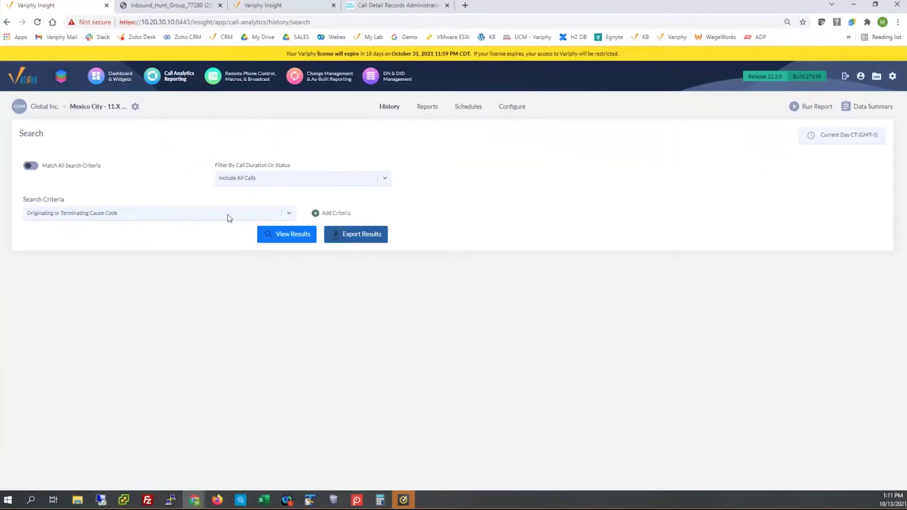
click(321, 218)
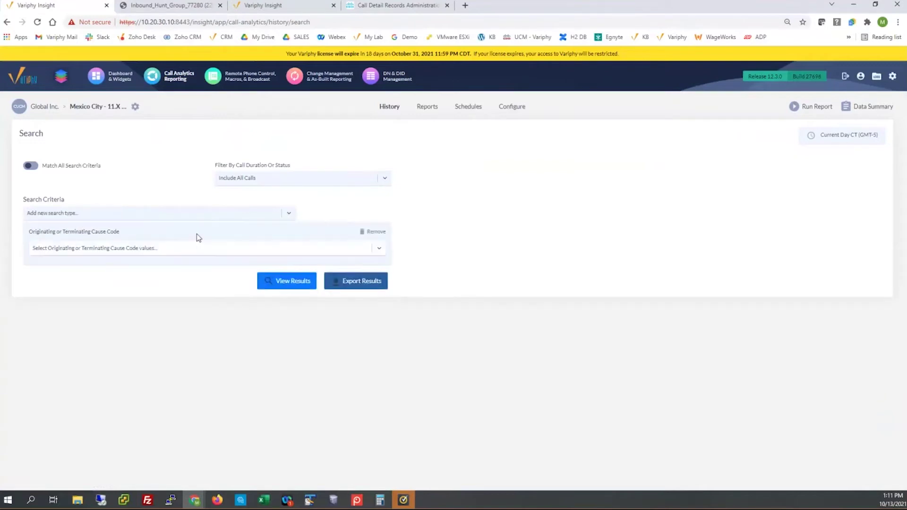
- Set the Originating or Terminating Cause Code criterion to Unallocated (unassigned) number
click(178, 248)
text(unall)
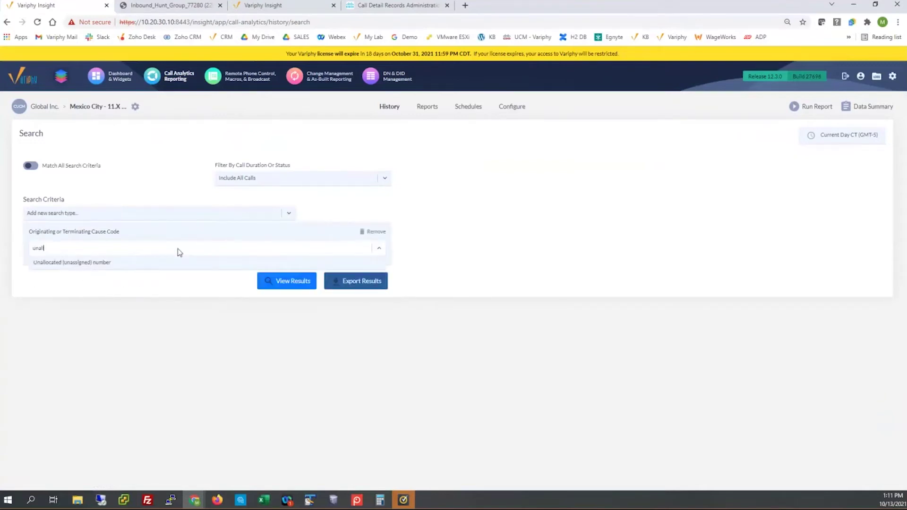
click(165, 262)
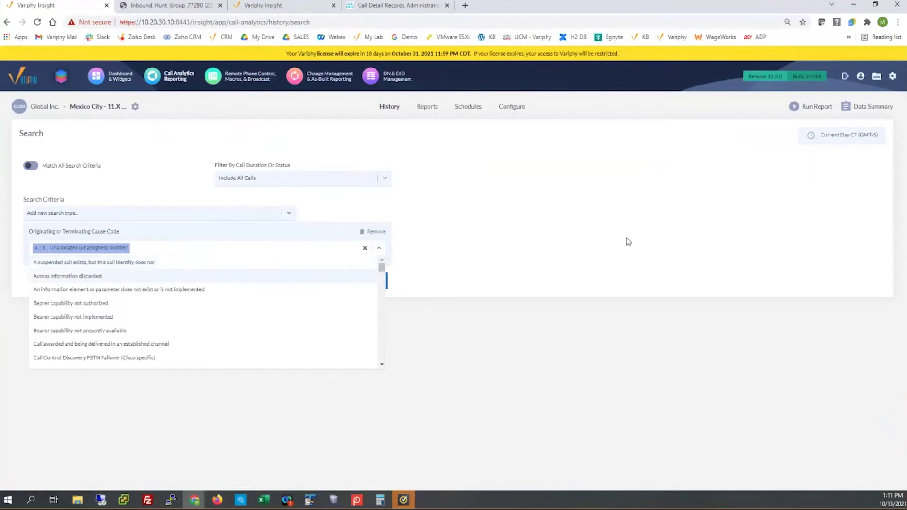
- Set the search time window to Previous 30 Days and view the call history results
click(814, 136)
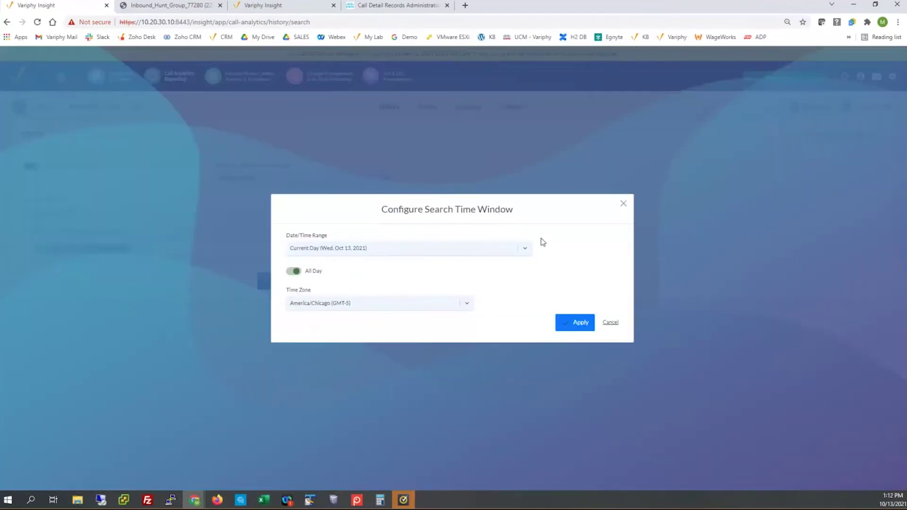
click(525, 248)
drag(530, 310, 525, 337)
click(371, 360)
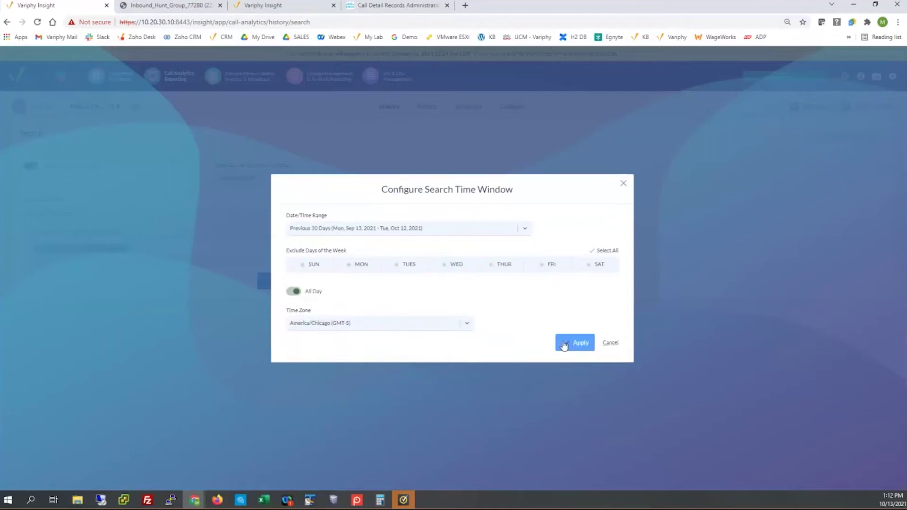
click(577, 343)
click(285, 283)
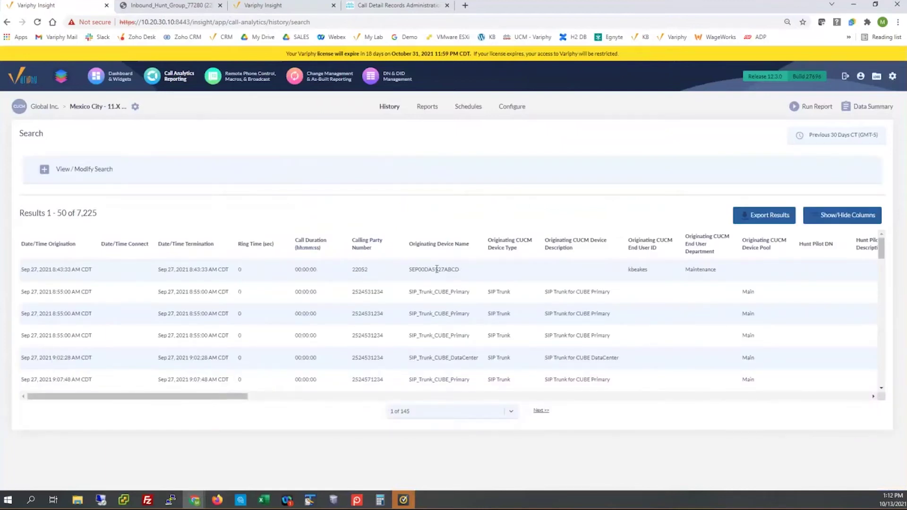
- Enlarge the page and review the call results, examining the Original Called Party Number column
key(ctrl+plus)
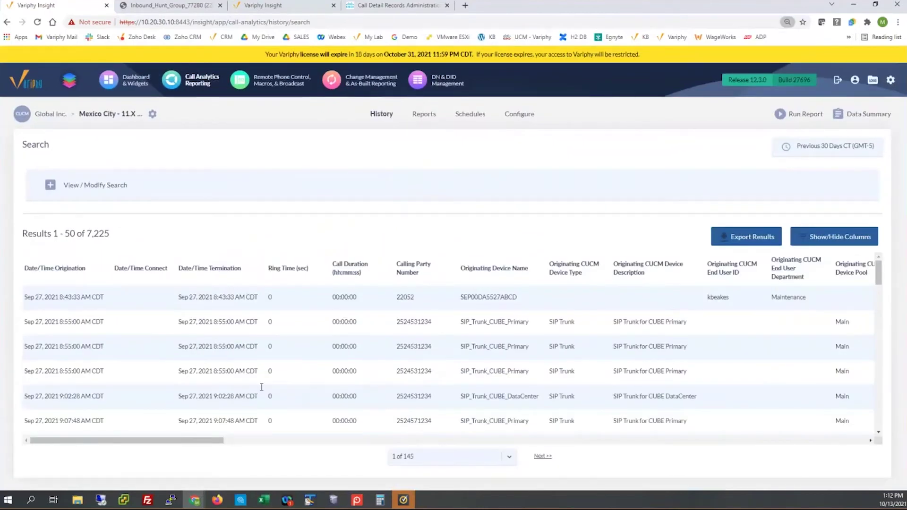
scroll(342, 380, down, 3)
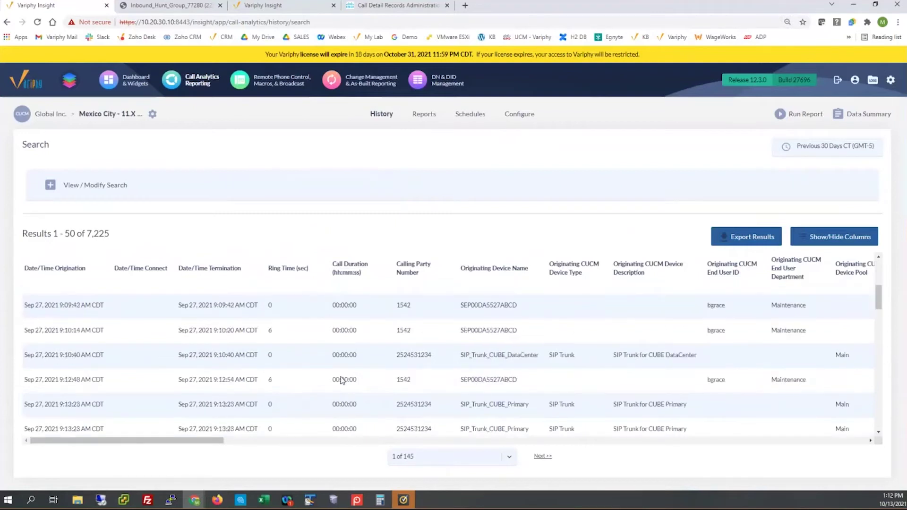
scroll(340, 342, up, 3)
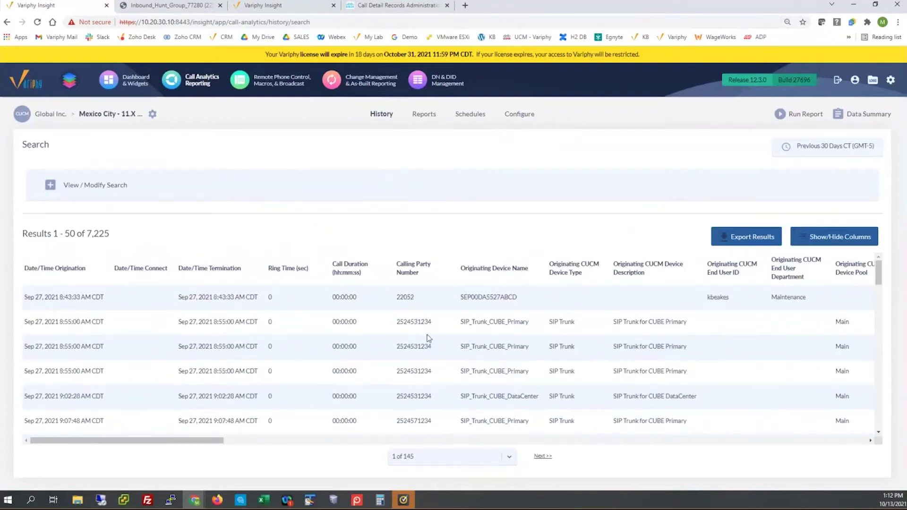
drag(216, 441, 333, 441)
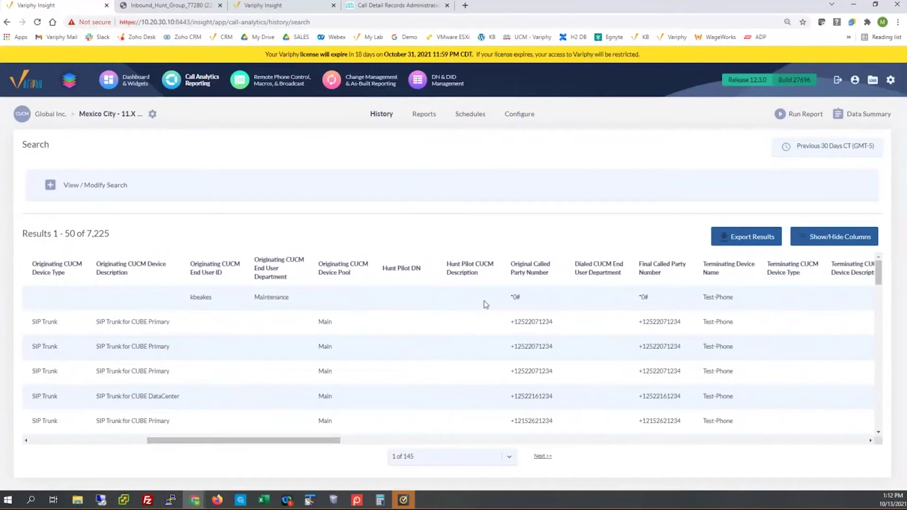
drag(512, 295, 520, 299)
scroll(516, 321, down, 5)
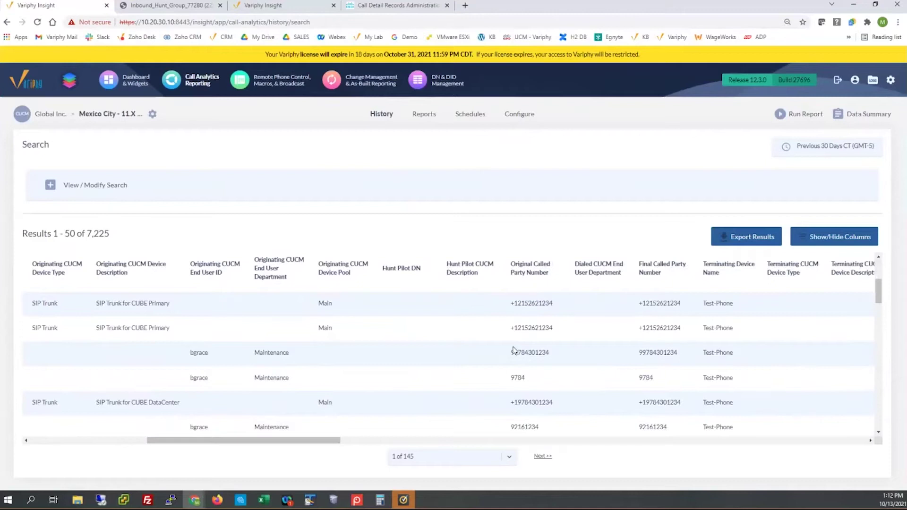
- Examine the Originating Cause Code and Terminating Cause Code columns of the call results
drag(310, 440, 470, 428)
drag(547, 268, 569, 268)
click(565, 317)
scroll(571, 348, down, 1)
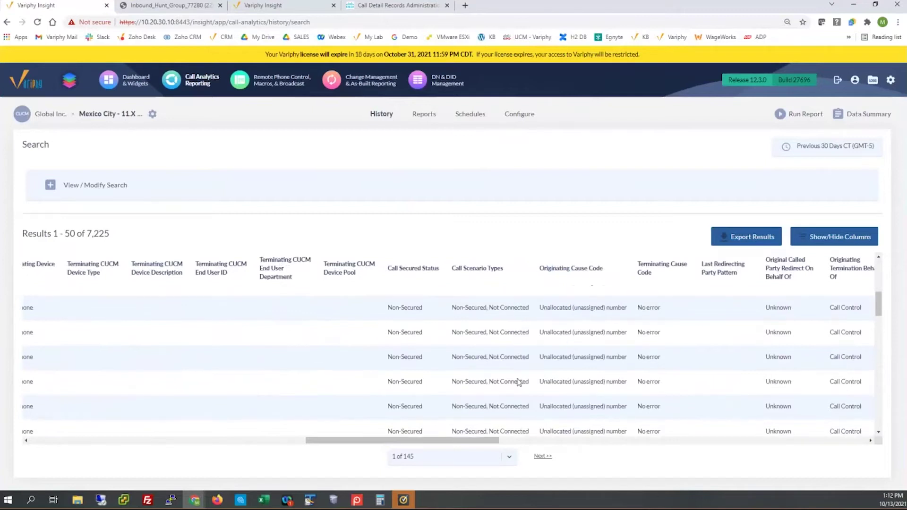
- Compare the calling party numbers and originating device names of the unallocated-number calls, including SIP trunk and phone entries
drag(472, 440, 212, 427)
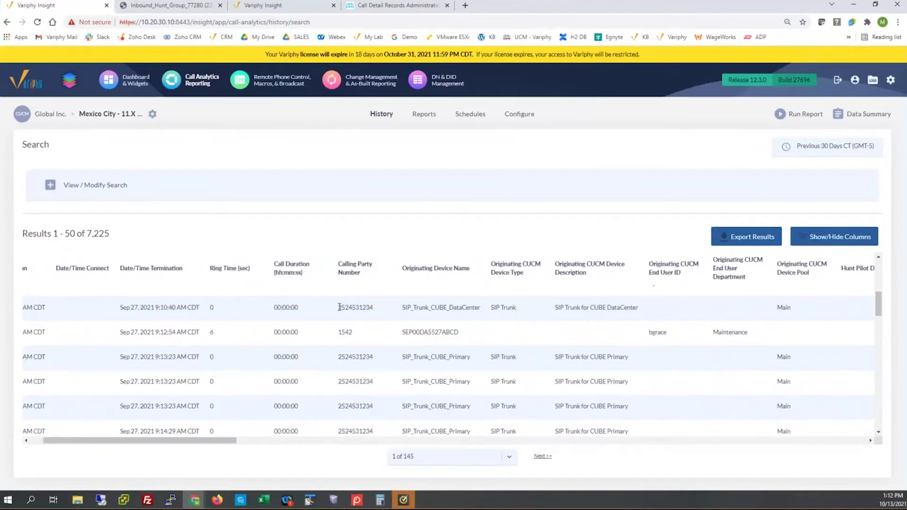
drag(339, 307, 373, 307)
drag(339, 357, 366, 360)
double_click(345, 332)
drag(402, 307, 466, 307)
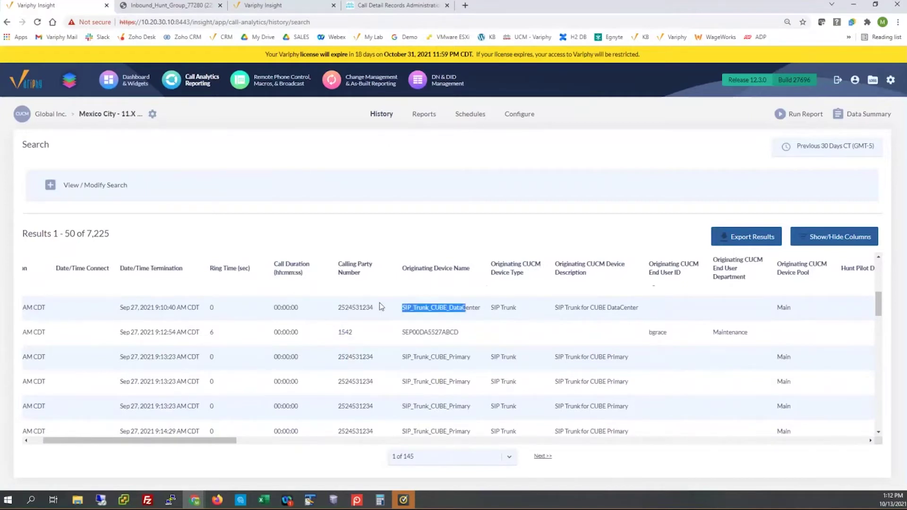
drag(404, 336, 449, 333)
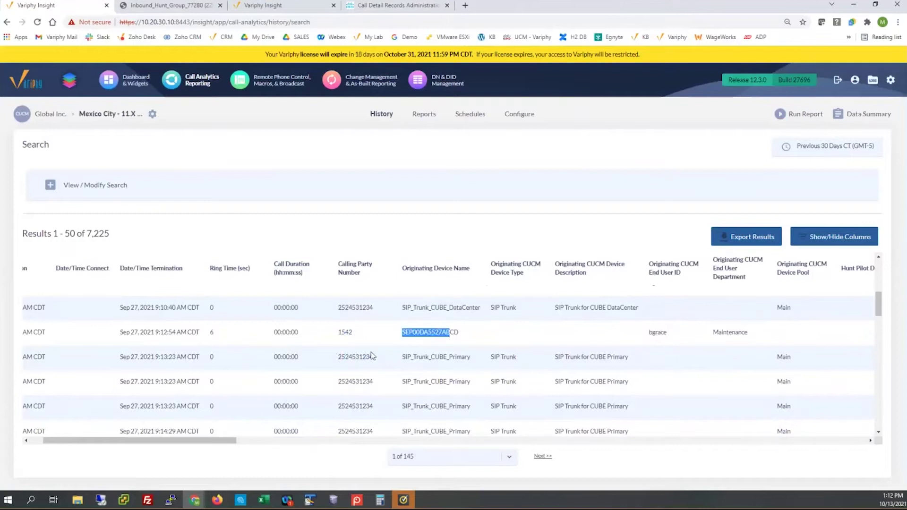
drag(239, 440, 462, 435)
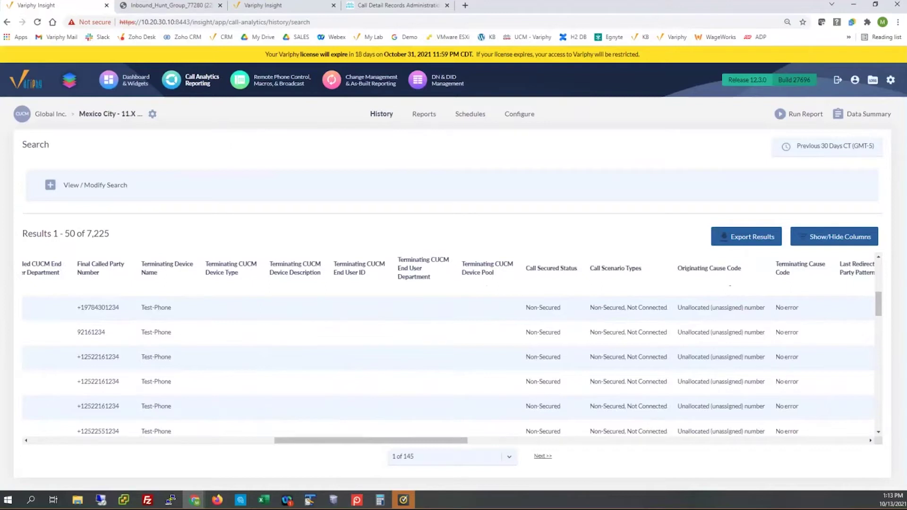
- Switch to the other Variphy Insight server, open its dashboard and enlarge the Top Cause Codes widget
click(262, 6)
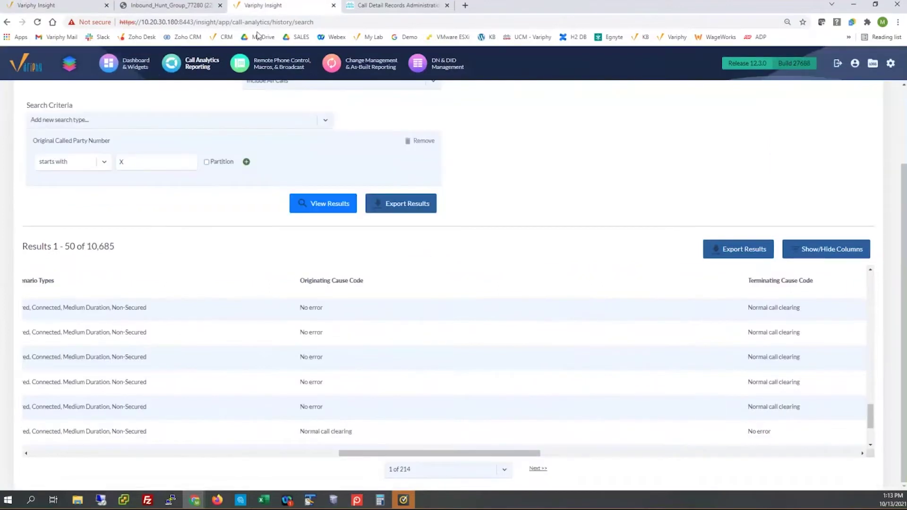
click(111, 67)
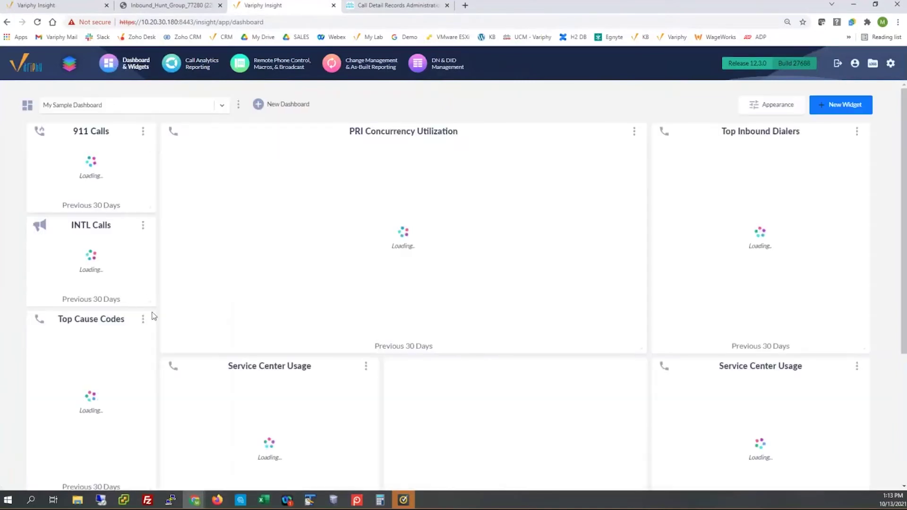
scroll(154, 316, down, 2)
drag(153, 396, 352, 425)
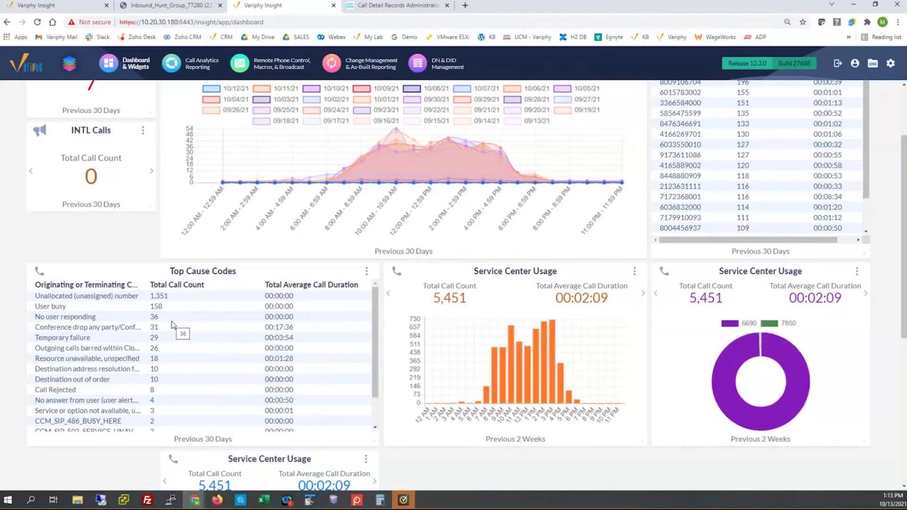
- Examine the Top Cause Codes entries, highlighting Unallocated (unassigned) number and Conference drop any party, and shrink the widget back to its narrow size
scroll(171, 321, down, 1)
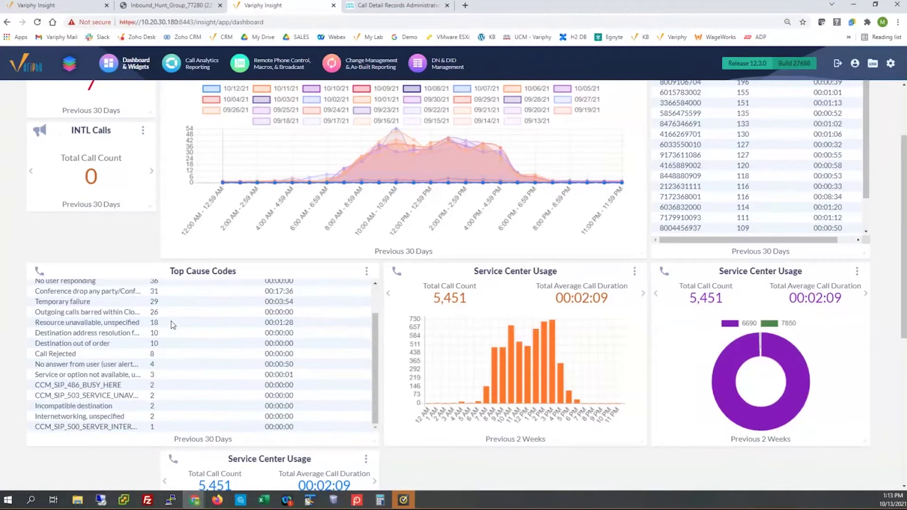
scroll(170, 328, up, 1)
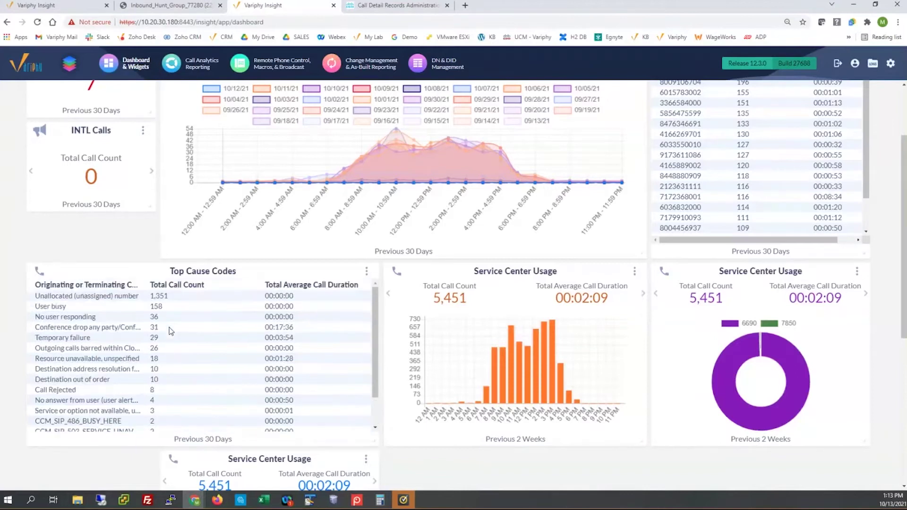
drag(59, 298, 112, 298)
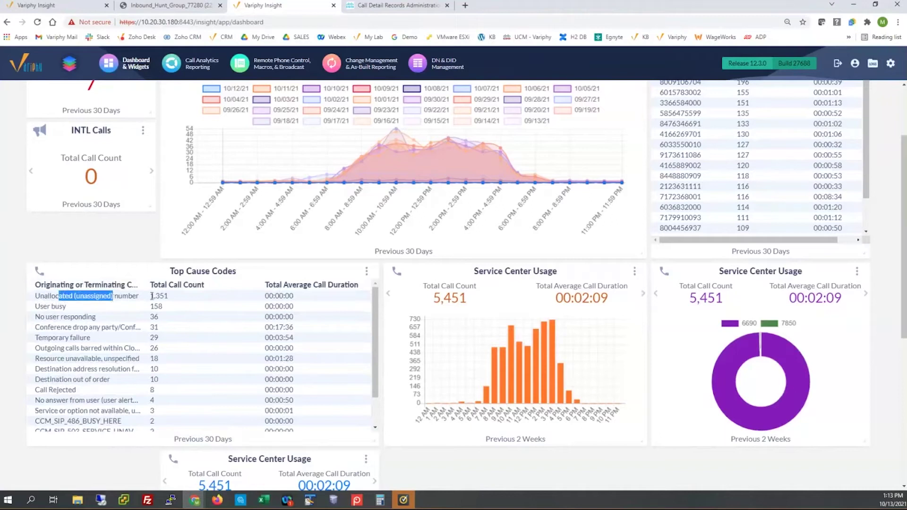
drag(152, 296, 169, 296)
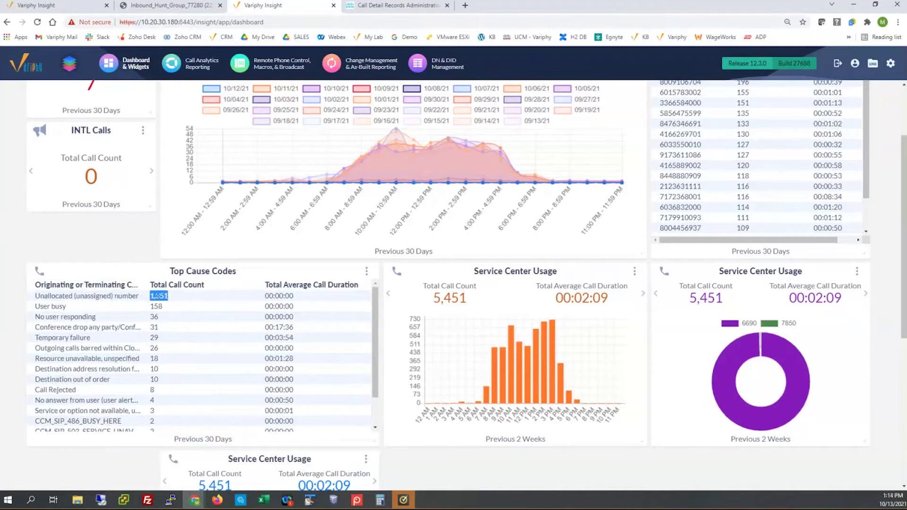
drag(35, 328, 138, 328)
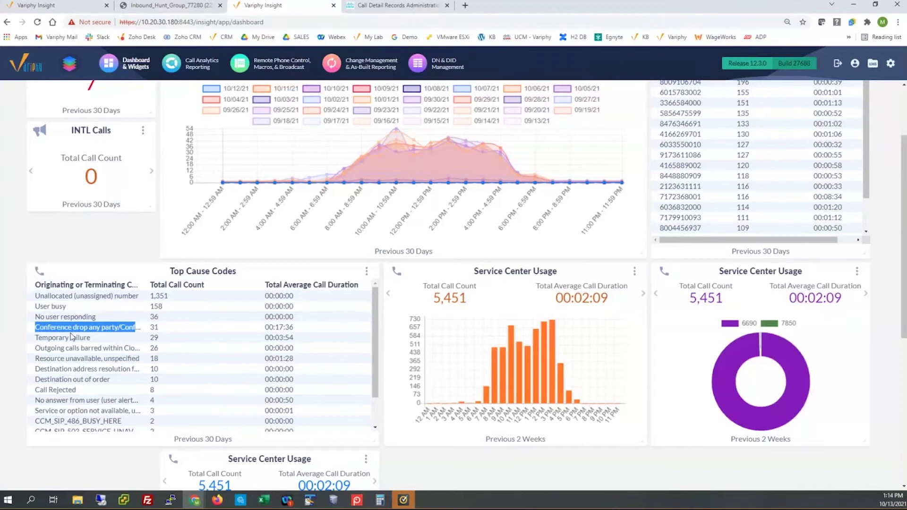
drag(375, 452, 144, 408)
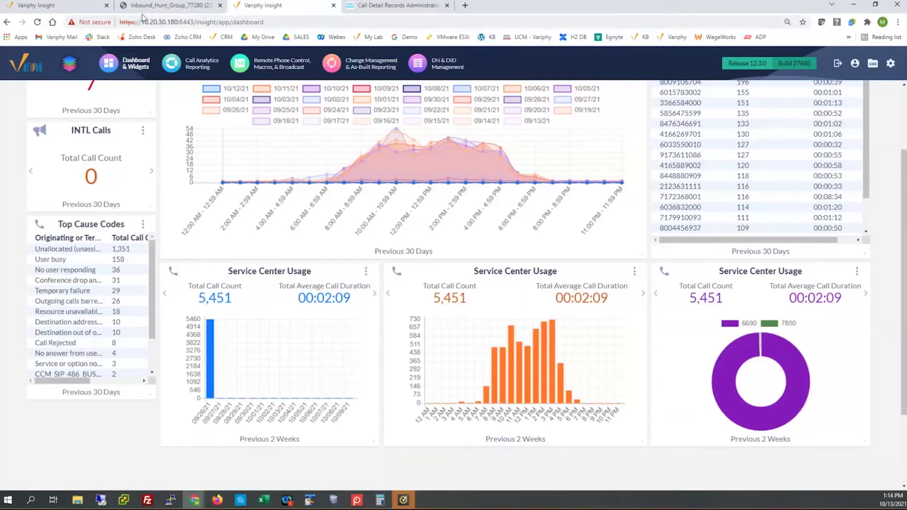
- Open the first Maintenance user's call details in the Inbound Hunt Group 77280 report and examine the Originating and Terminating Cause Code columns
click(158, 5)
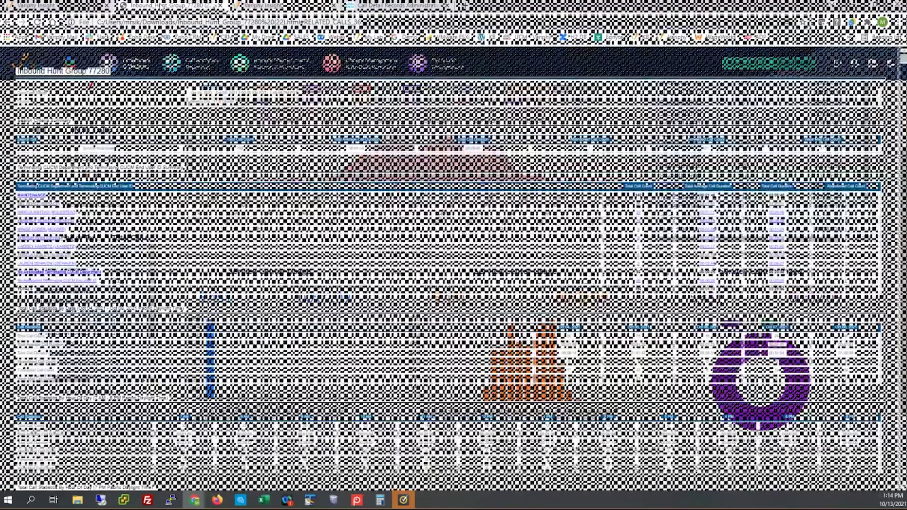
key(ctrl+plus)
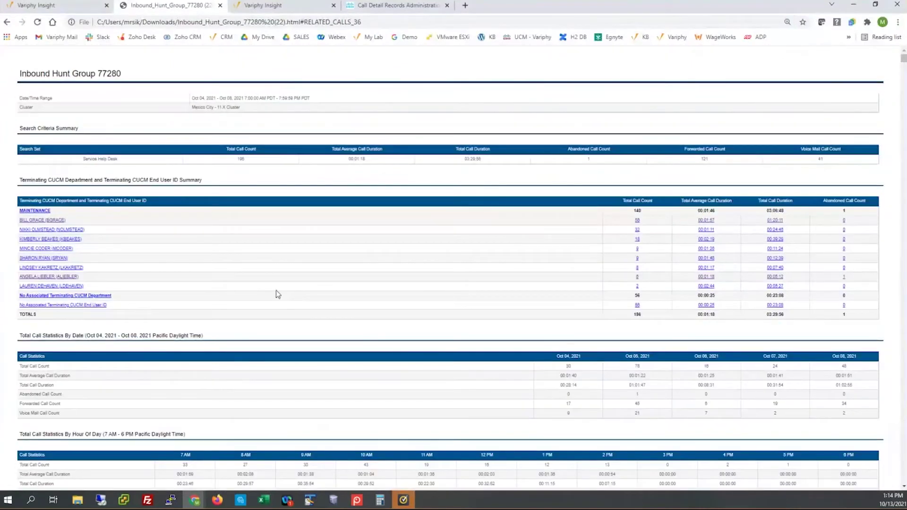
key(ctrl+plus)
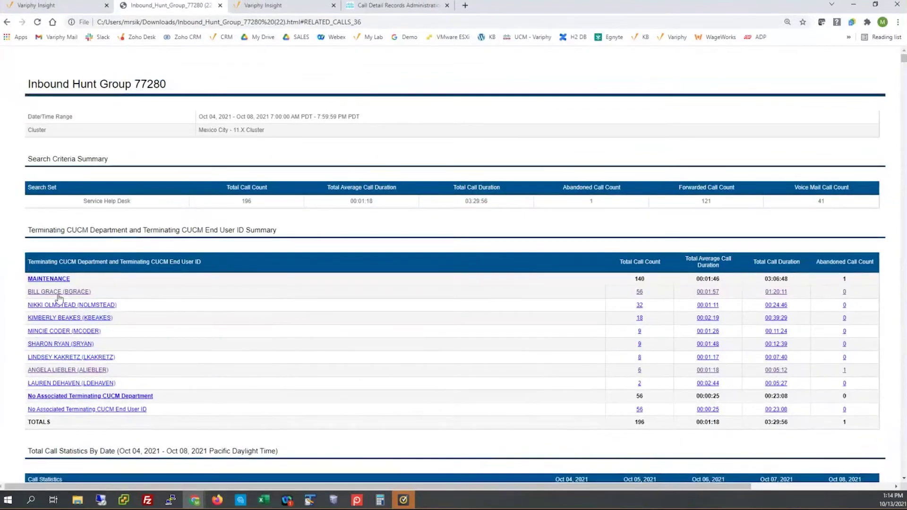
click(59, 293)
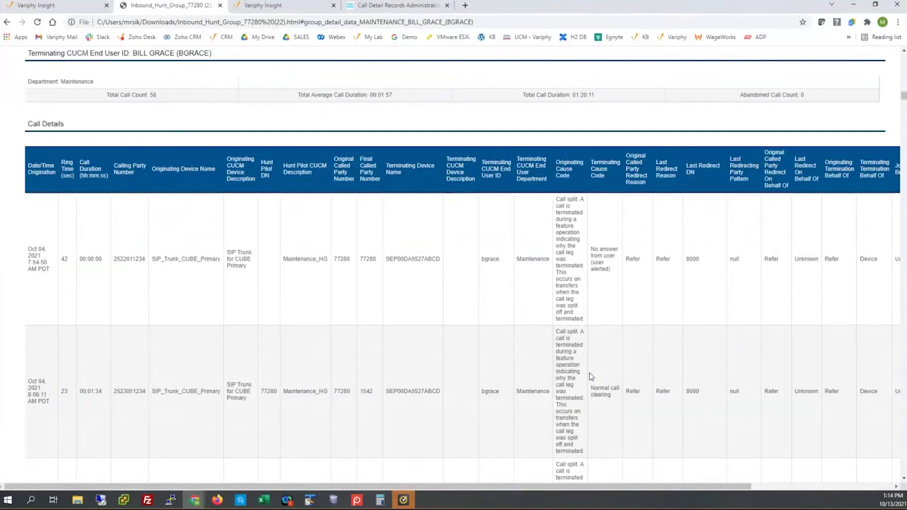
drag(556, 164, 607, 175)
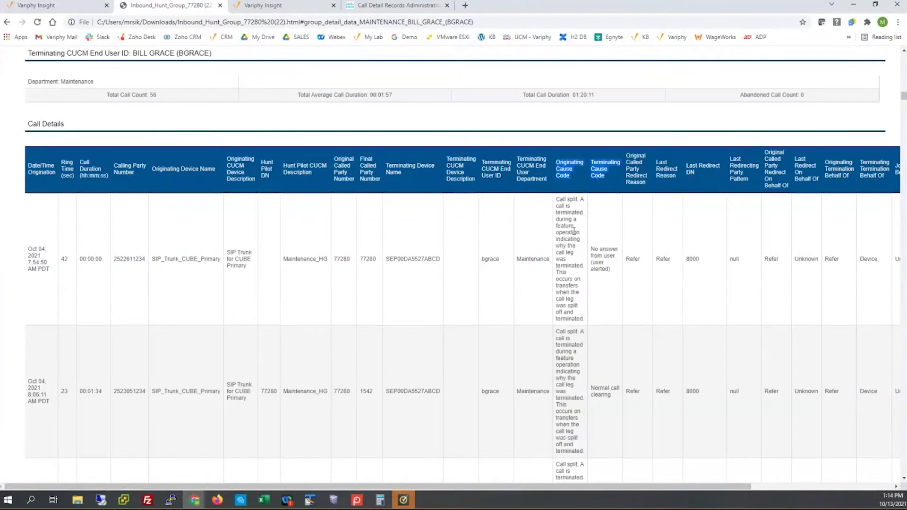
scroll(574, 232, down, 1)
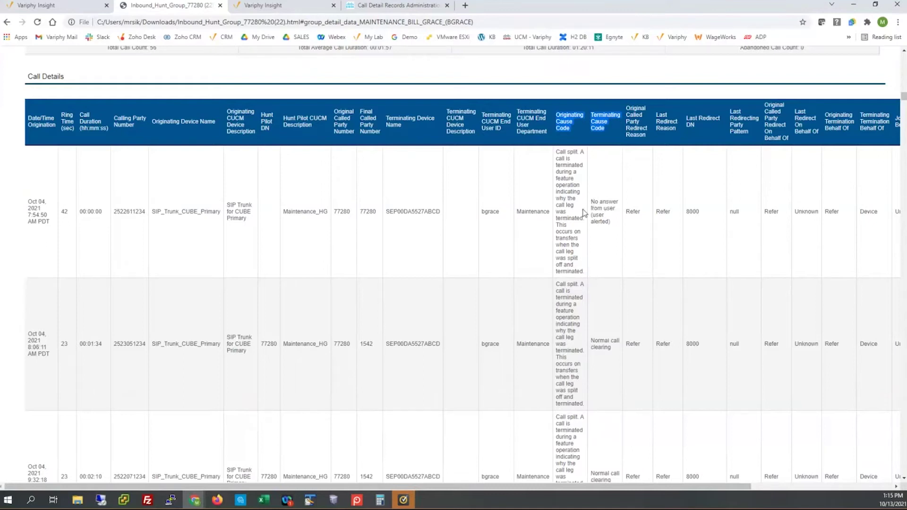
- Open the first call's related calls and examine the cause codes, end user and voicemail leg in Cradle to Grave Call Sequence 122
drag(407, 487, 579, 489)
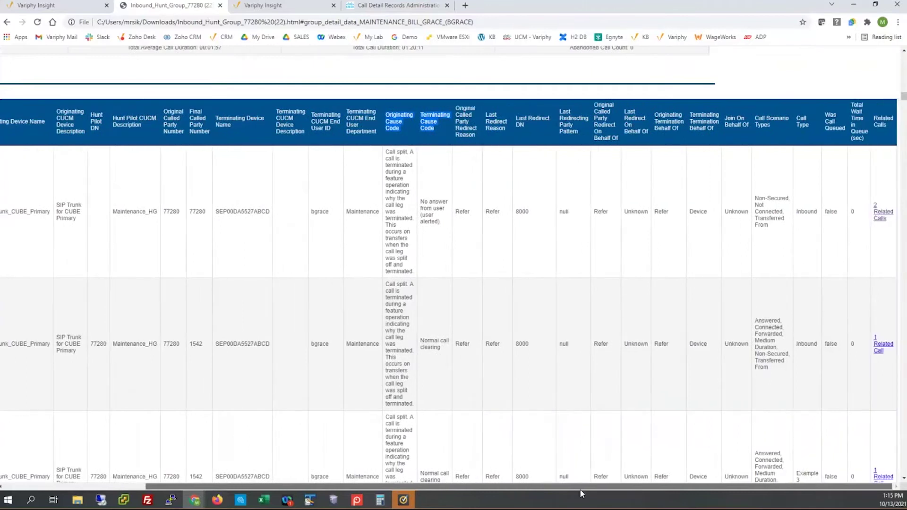
click(882, 215)
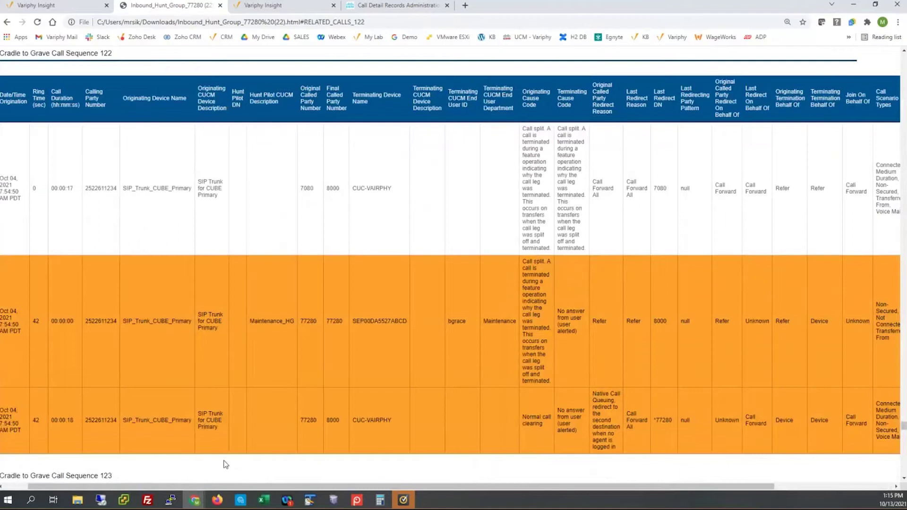
drag(225, 488, 201, 487)
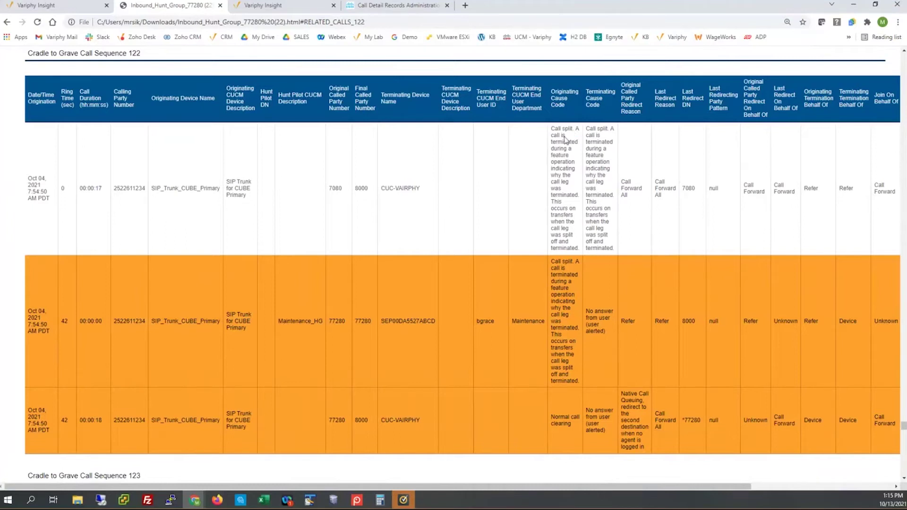
drag(618, 183, 628, 188)
drag(587, 310, 594, 318)
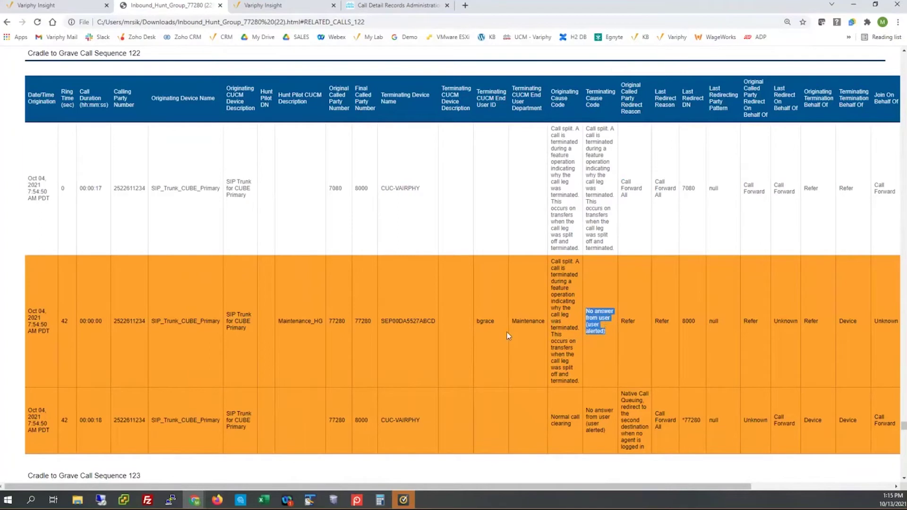
drag(475, 321, 488, 324)
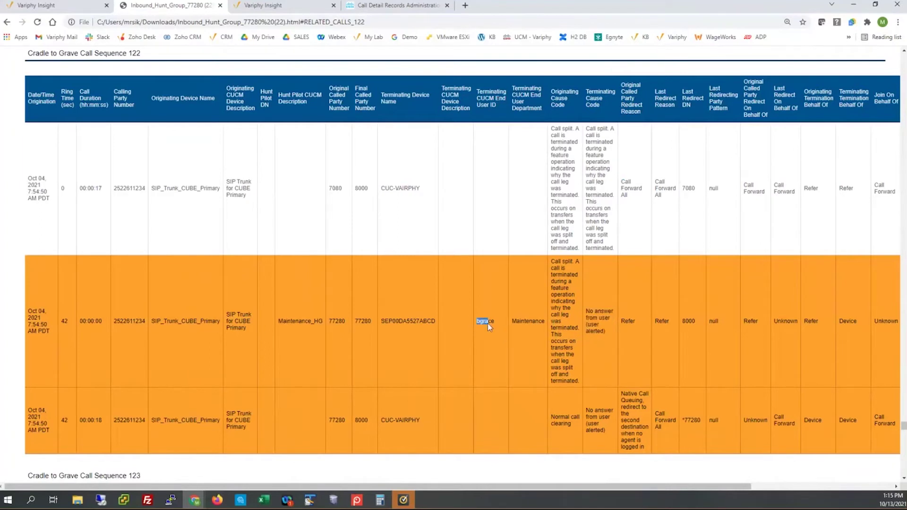
click(365, 421)
drag(550, 417, 570, 427)
- Examine the called numbers, terminating device and cause codes in Cradle to Grave Call Sequence 124, and browse sequences 125 to 127
scroll(509, 364, down, 10)
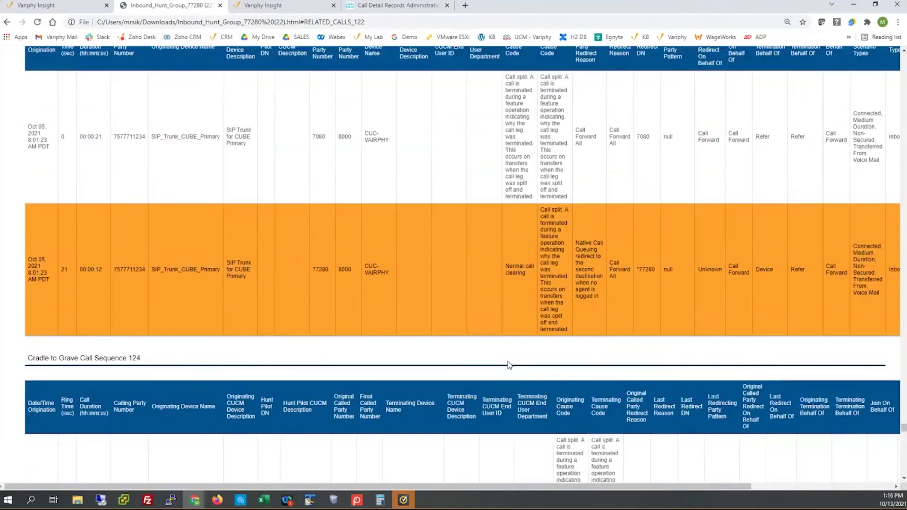
scroll(509, 364, down, 6)
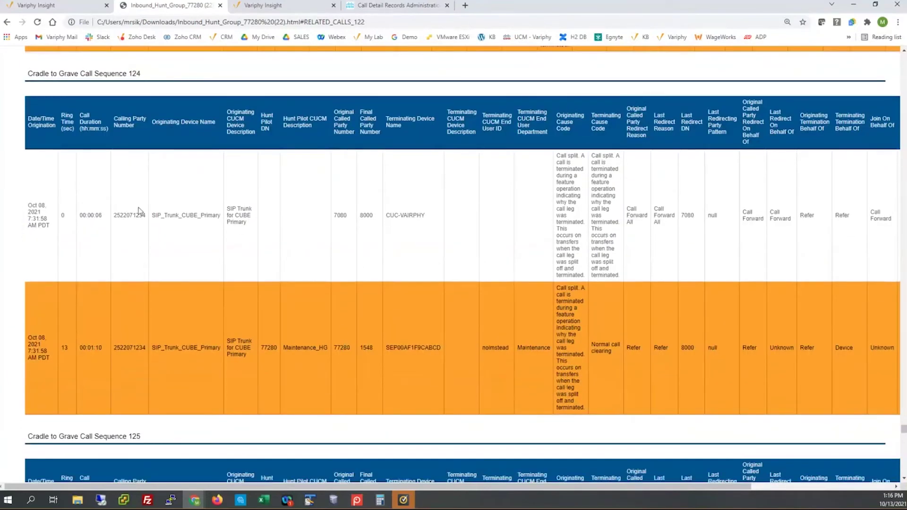
drag(360, 216, 370, 216)
double_click(362, 349)
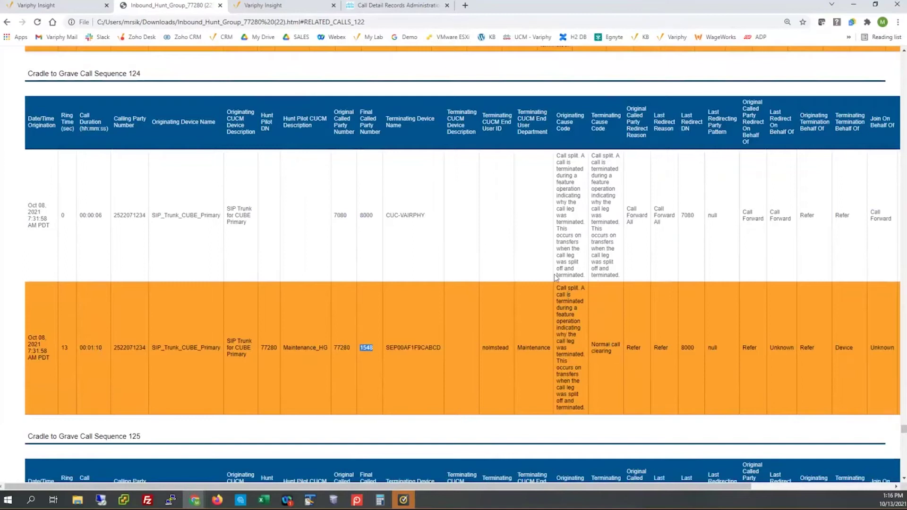
drag(591, 344, 599, 352)
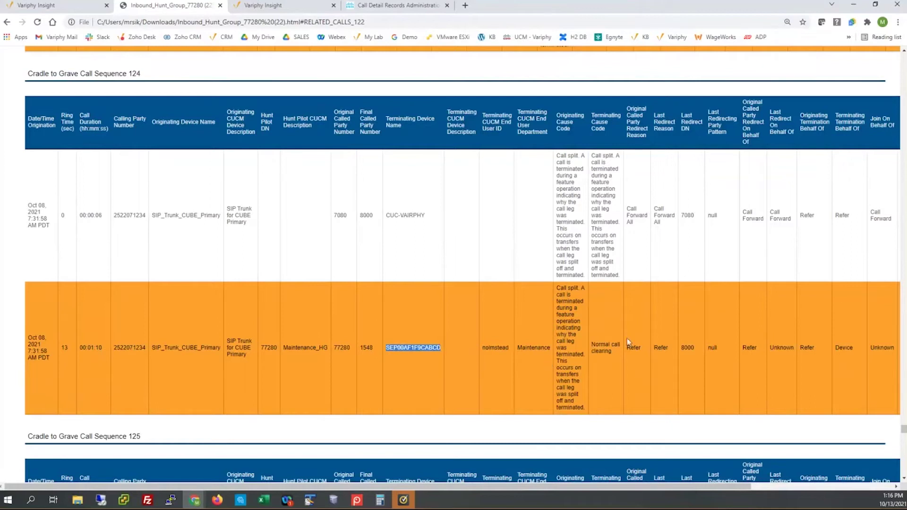
drag(595, 345, 604, 351)
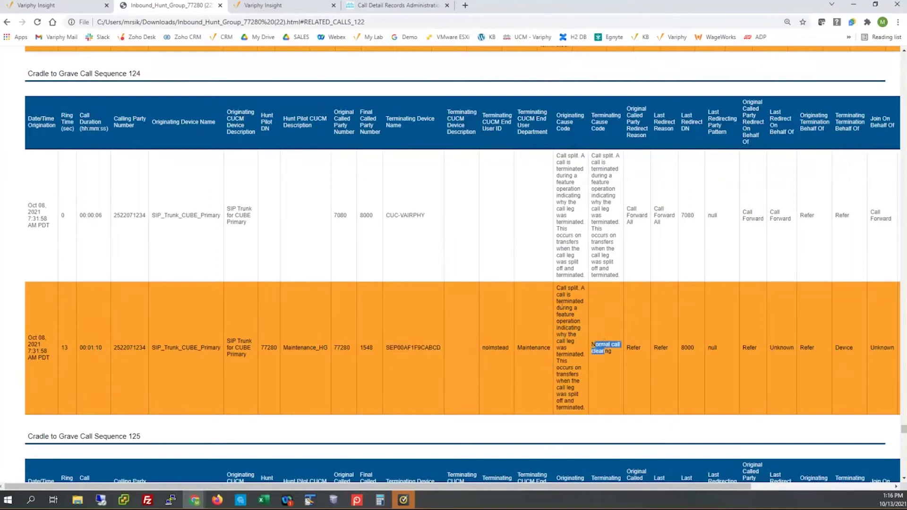
drag(119, 341, 158, 351)
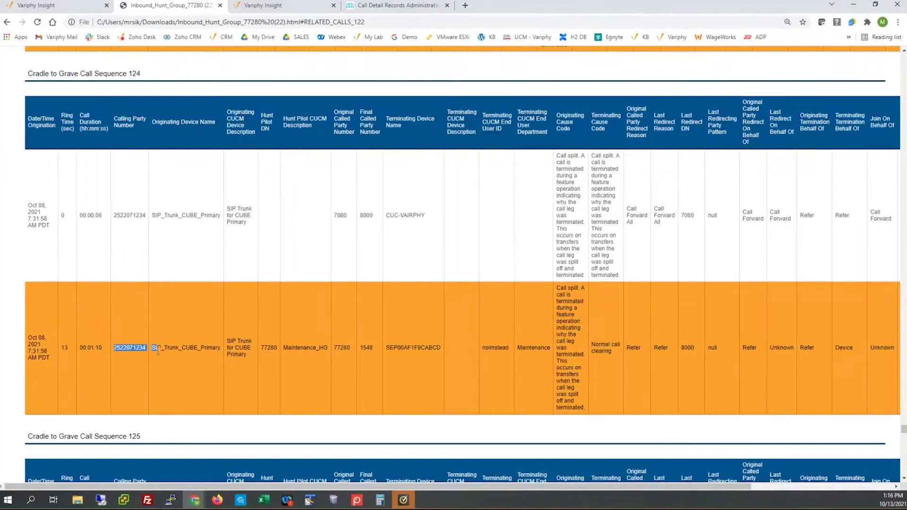
scroll(435, 374, down, 10)
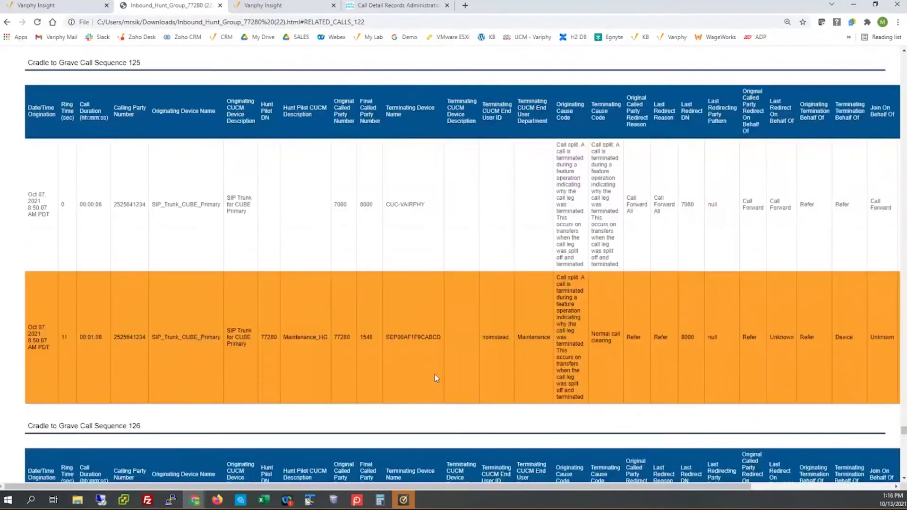
scroll(435, 373, down, 12)
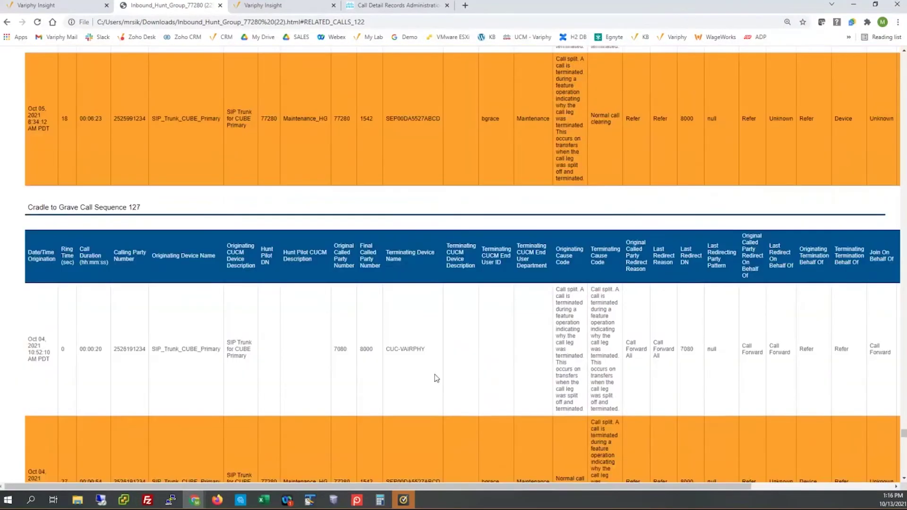
scroll(434, 378, down, 1)
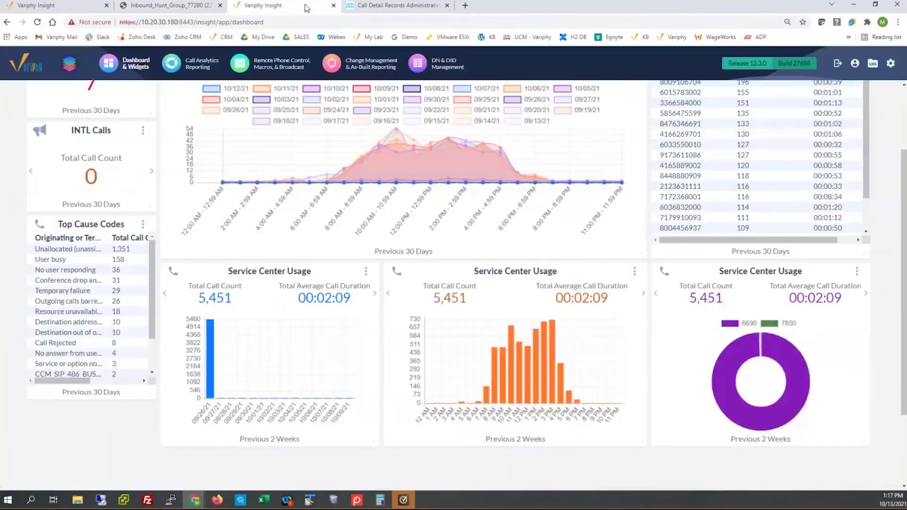
- Switch to the other Variphy Insight server and open the search sets of the Location 010 Terminated in IVR call analytics report
click(292, 6)
scroll(277, 259, up, 2)
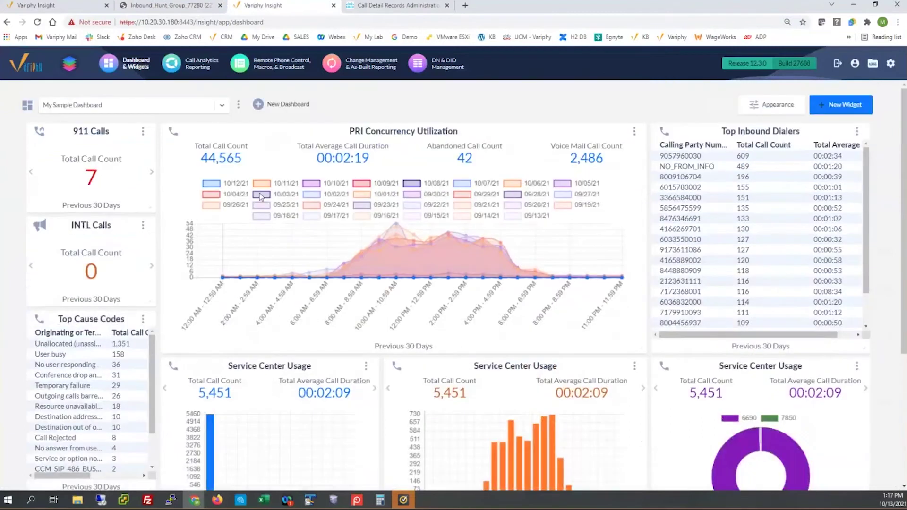
click(199, 67)
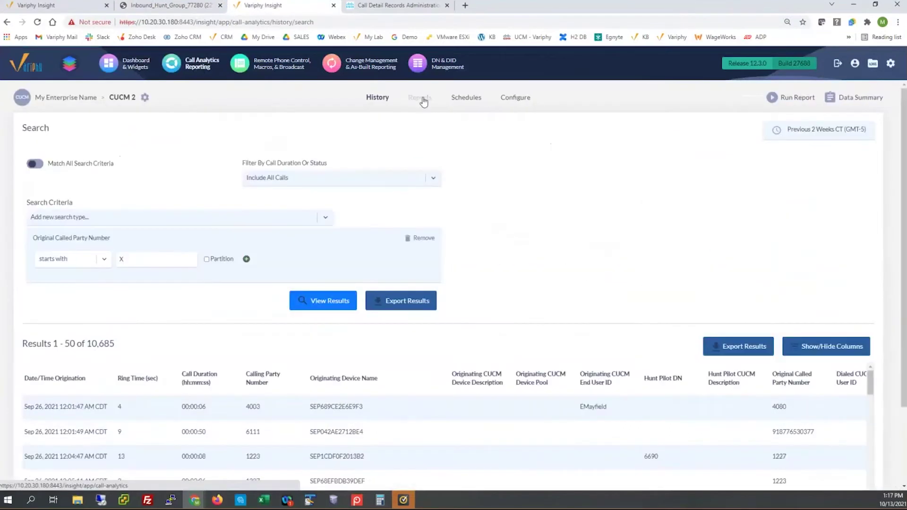
click(424, 99)
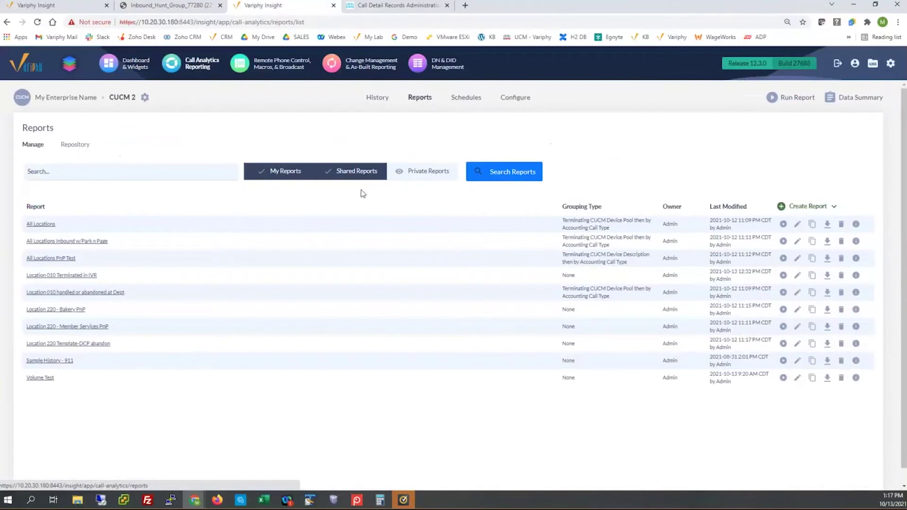
click(69, 277)
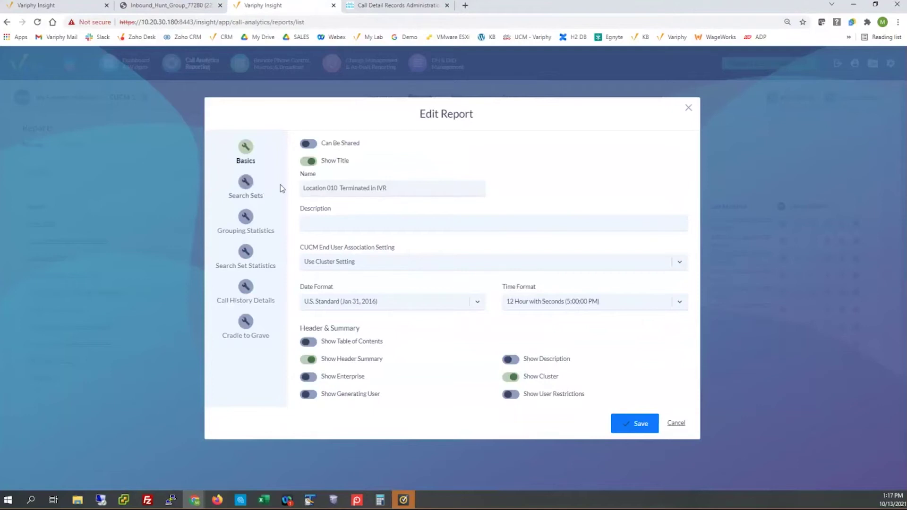
click(246, 183)
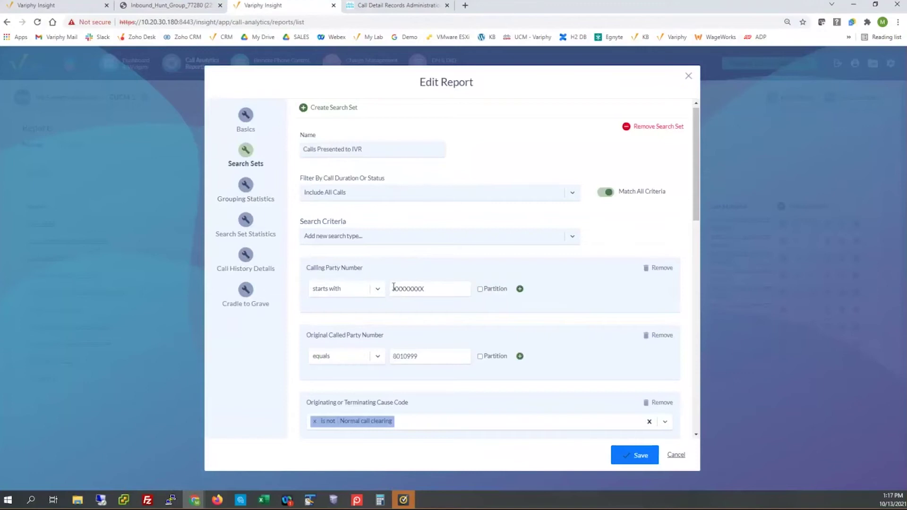
- Examine the Calls Presented to IVR search set's calling party, original called party and cause code criteria
drag(394, 288, 435, 288)
drag(306, 267, 368, 272)
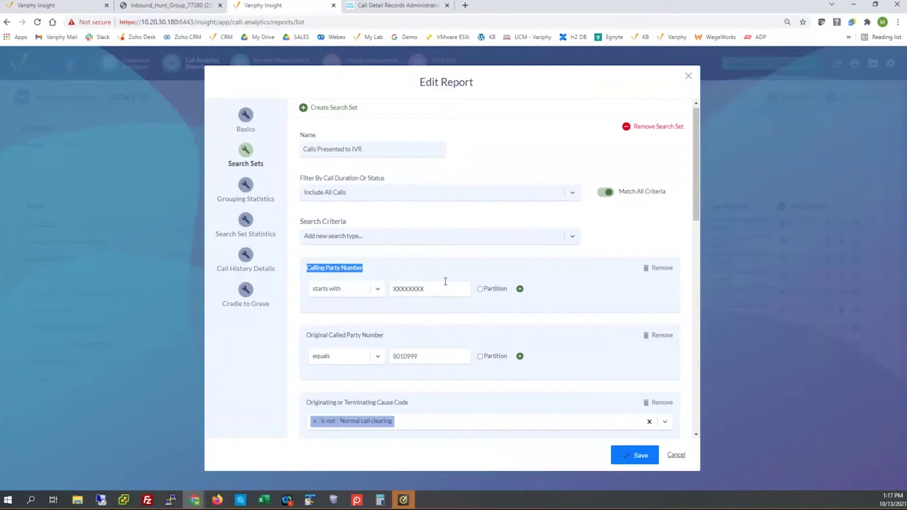
scroll(447, 284, down, 1)
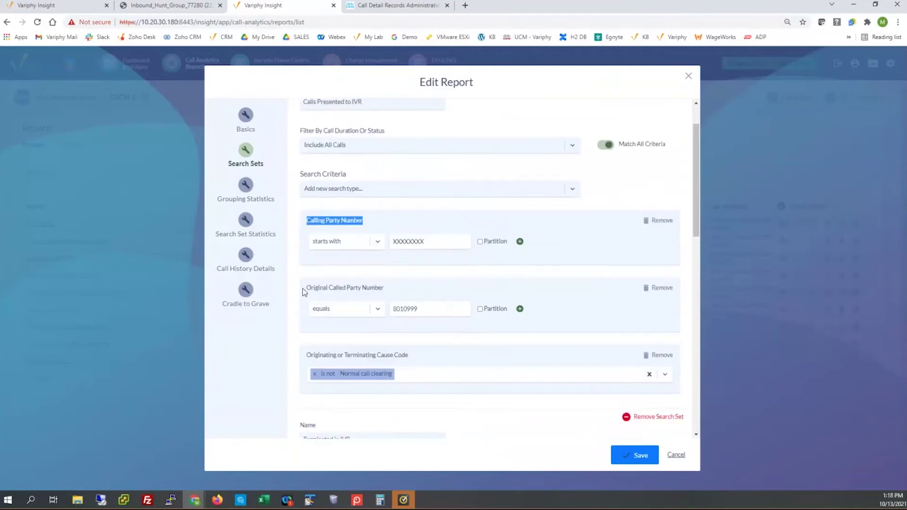
drag(303, 289, 389, 292)
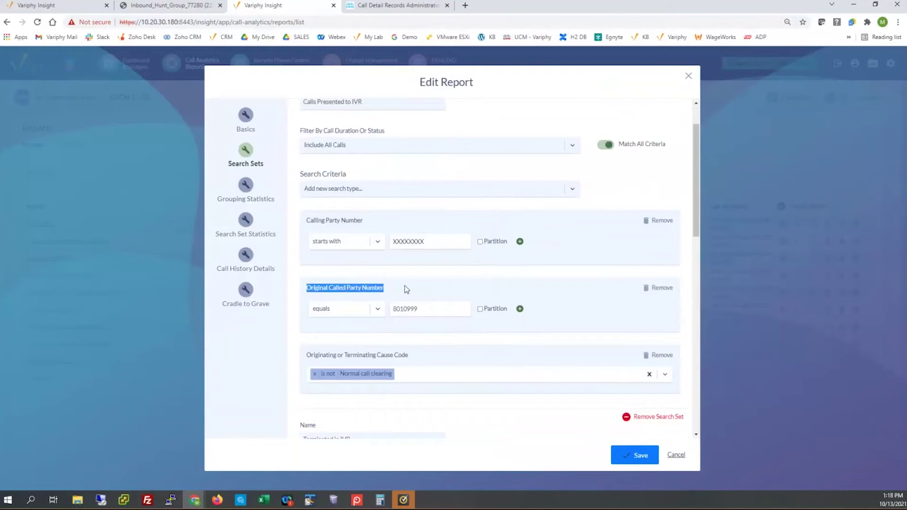
scroll(404, 289, down, 2)
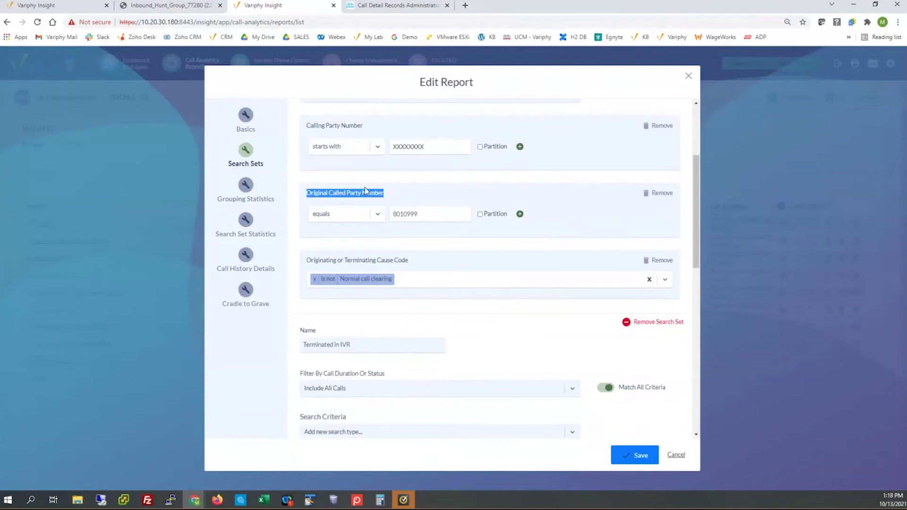
- Examine the Terminated in IVR search set's Originating Cause Code, called party and Match All Criteria settings, and close the report without saving
scroll(359, 239, down, 2)
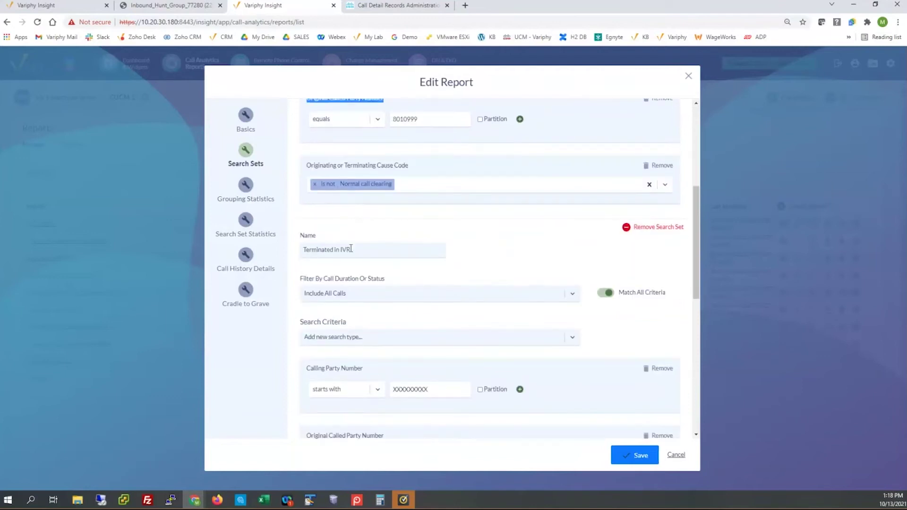
scroll(350, 248, down, 2)
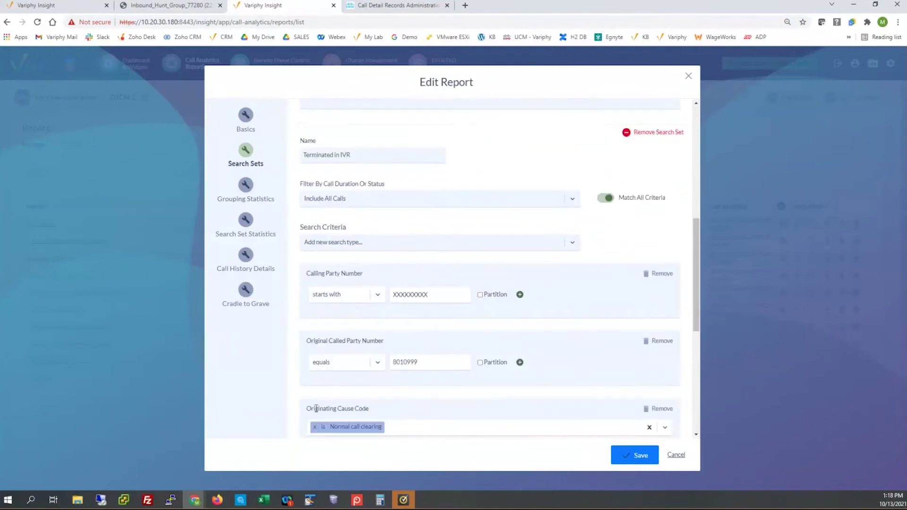
drag(308, 408, 365, 409)
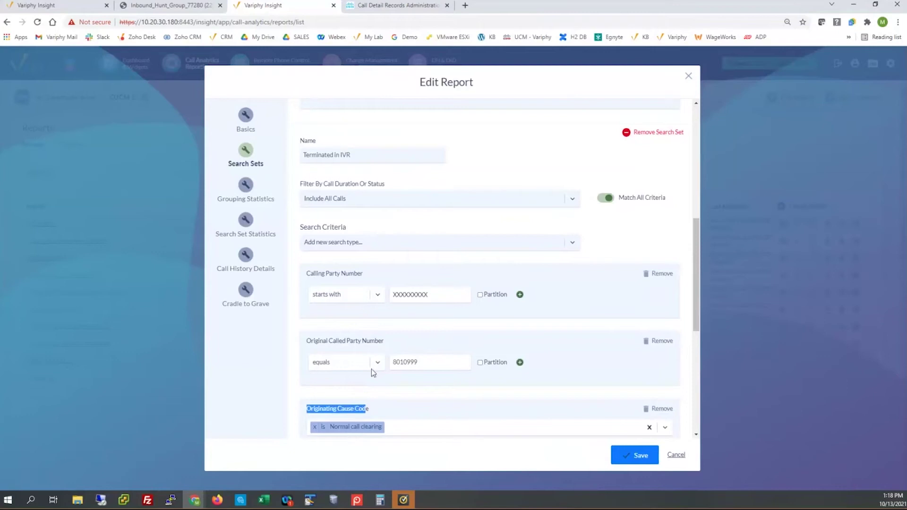
drag(391, 362, 422, 362)
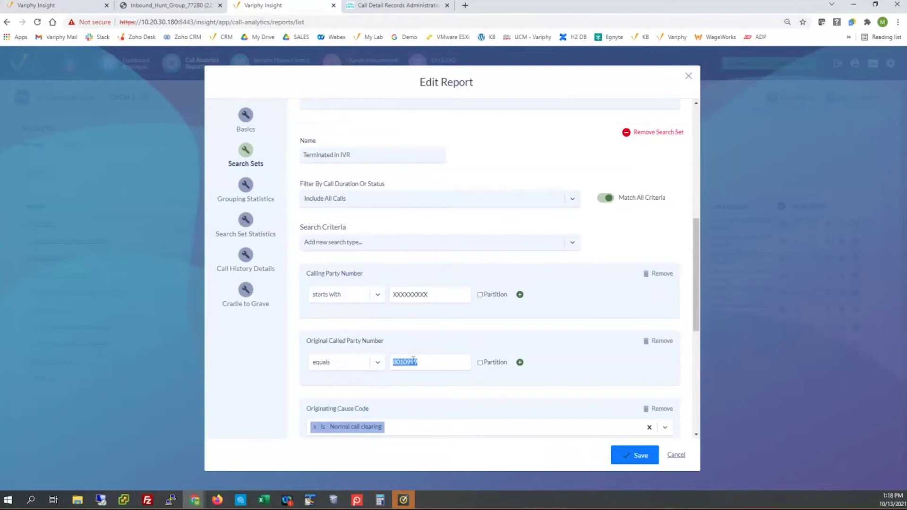
drag(623, 198, 662, 202)
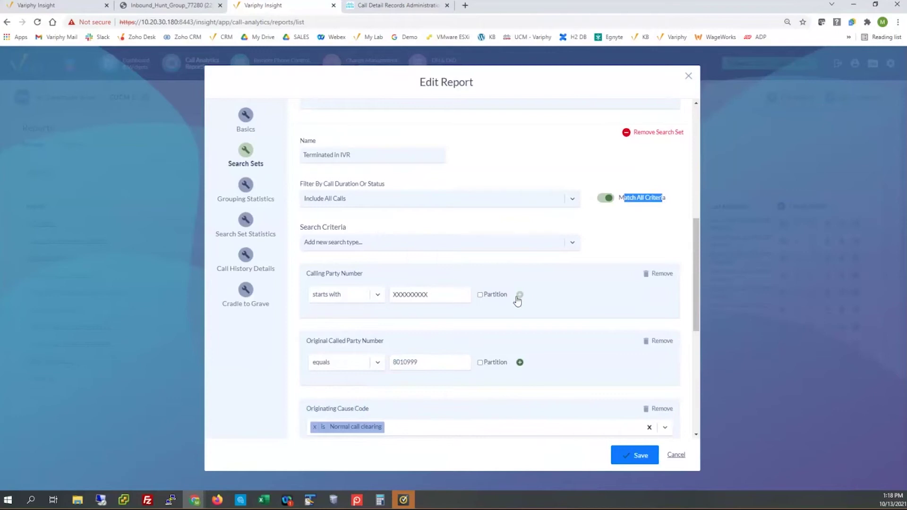
click(675, 455)
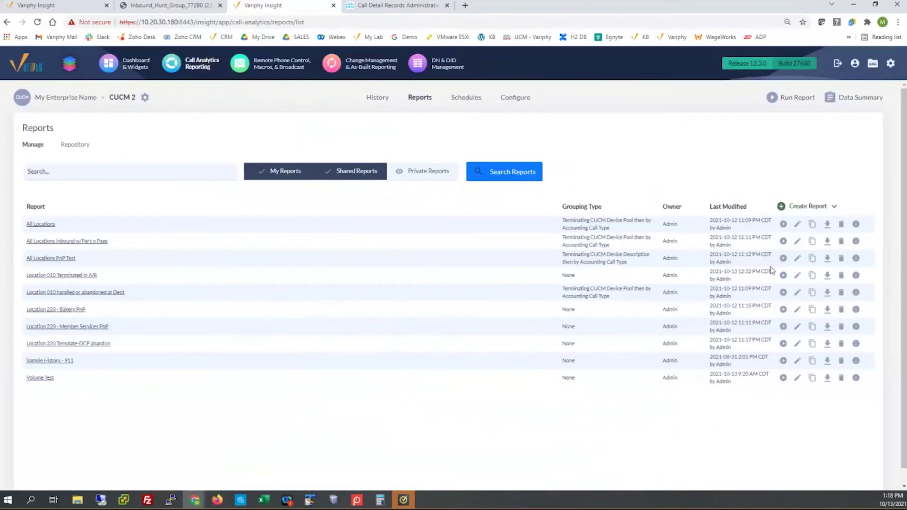
- Start a run of the Location 010 Terminated in IVR report with the range From Specific Date/Time To Specific Date/Time Only
click(783, 276)
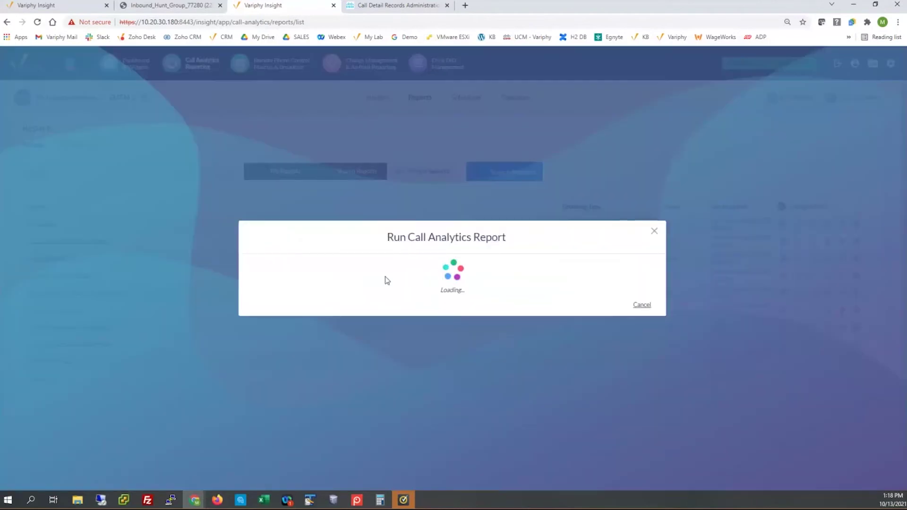
click(437, 282)
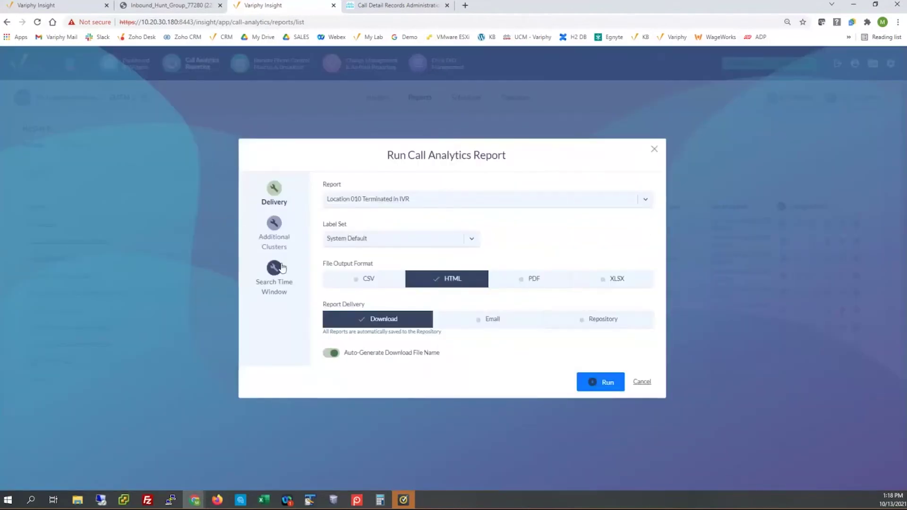
click(274, 269)
click(362, 230)
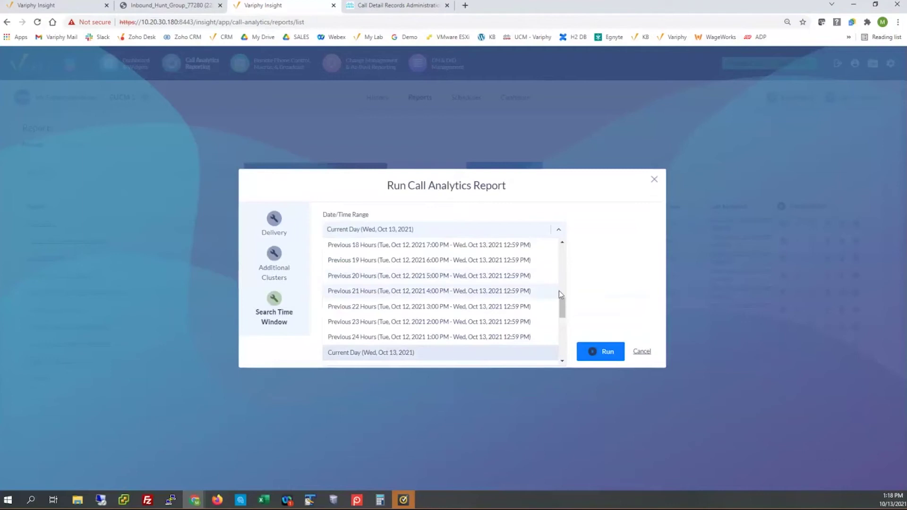
scroll(559, 291, up, 1)
scroll(559, 256, up, 5)
click(454, 249)
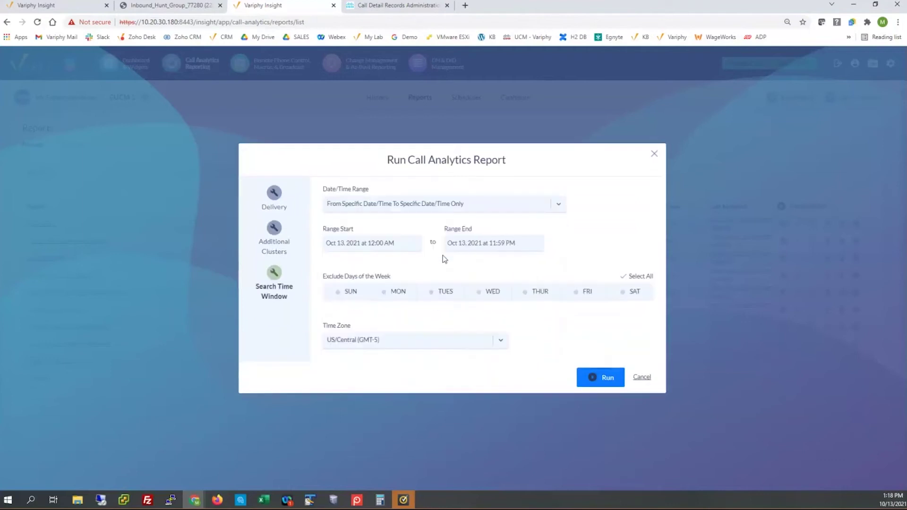
- Set the report range from January 19, 2021 at 12:00 AM to January 27, 2021 at 11:59 PM and run the report
click(344, 243)
click(376, 260)
click(362, 269)
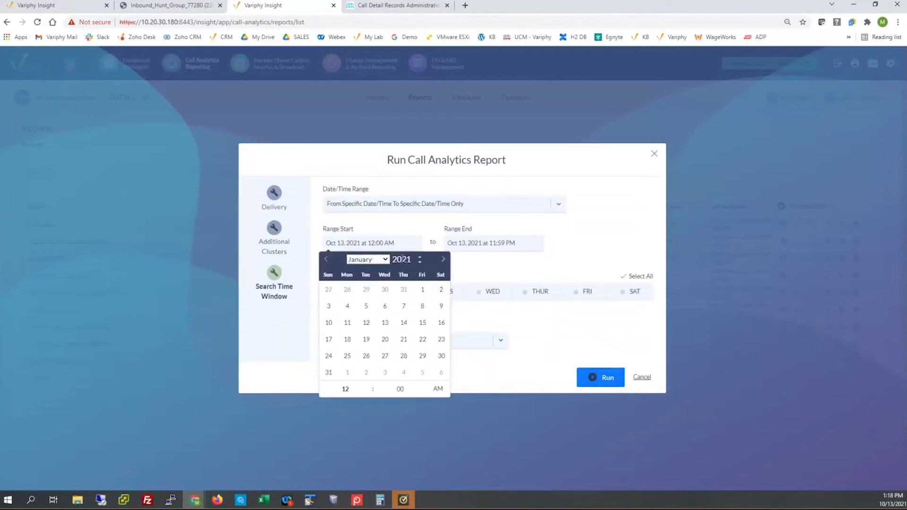
click(366, 339)
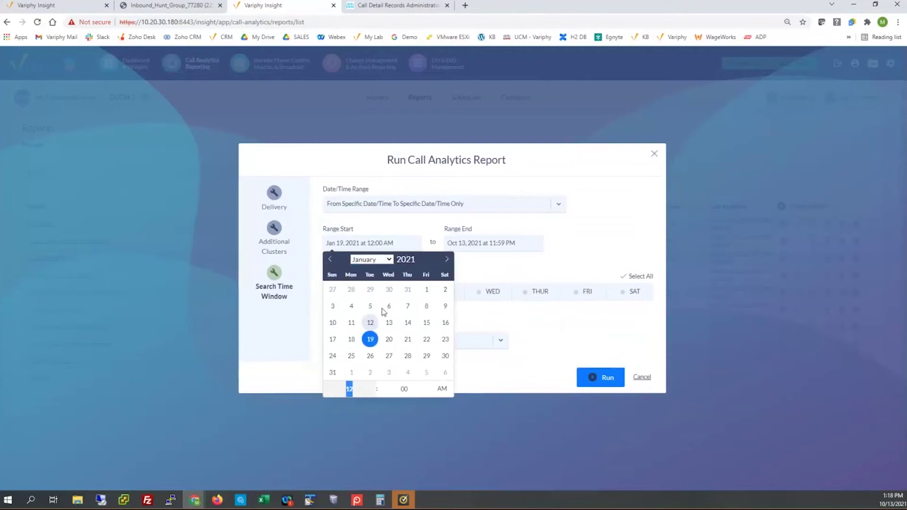
click(462, 249)
click(489, 259)
click(487, 268)
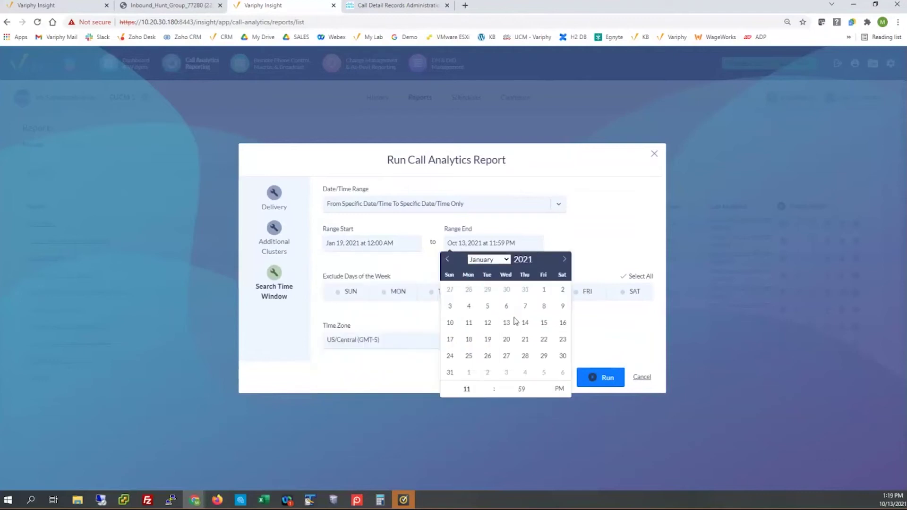
click(507, 355)
click(601, 378)
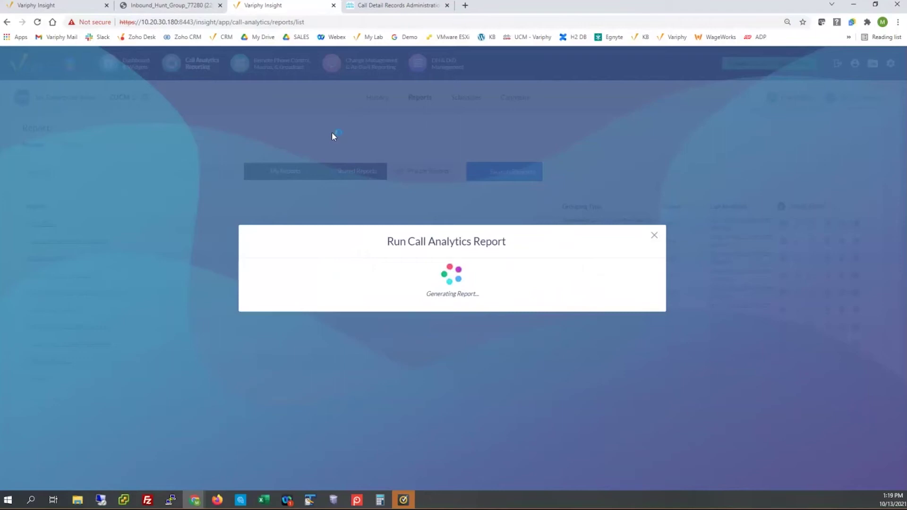
- Open the Chicago CUCM01 dashboard on the first Variphy Insight server and check the running report's progress on the other server
click(57, 5)
click(111, 83)
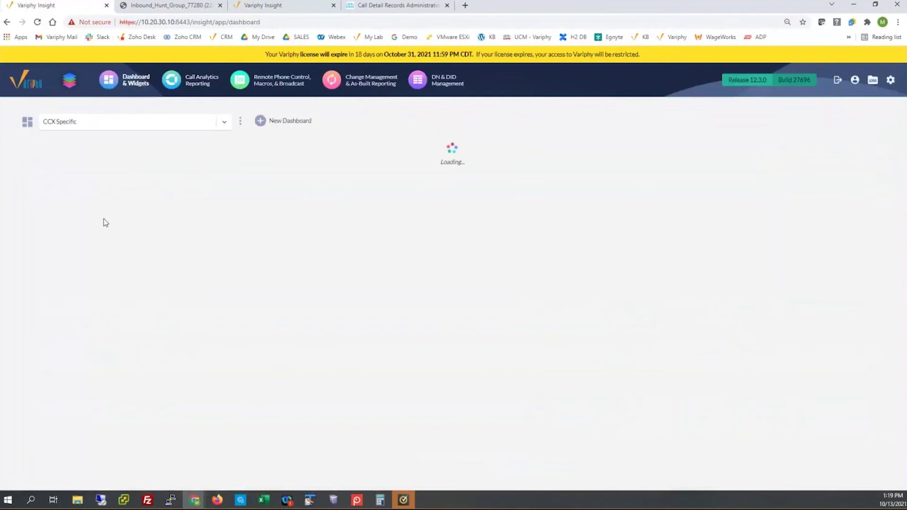
click(90, 122)
click(78, 188)
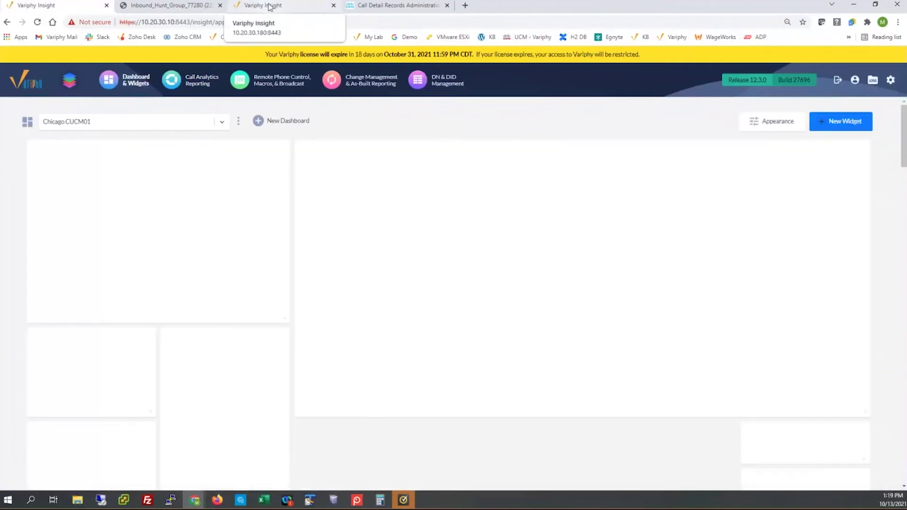
click(270, 6)
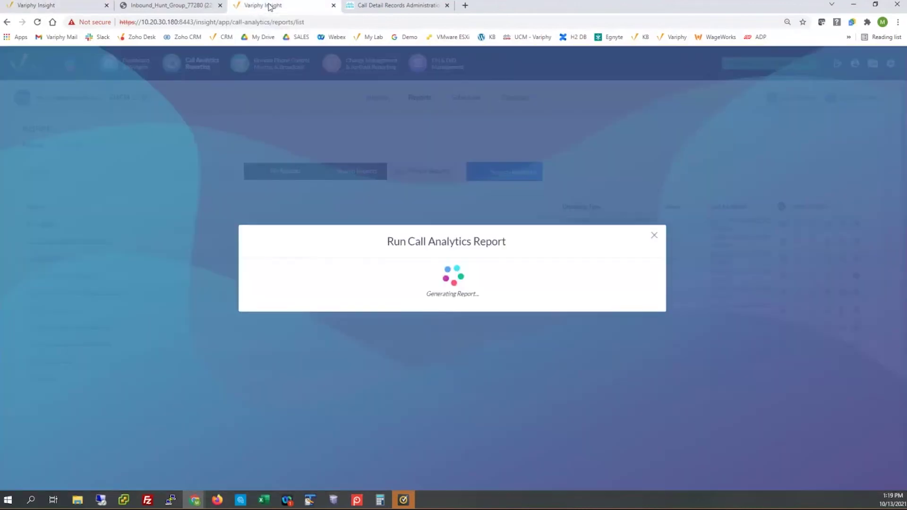
click(63, 8)
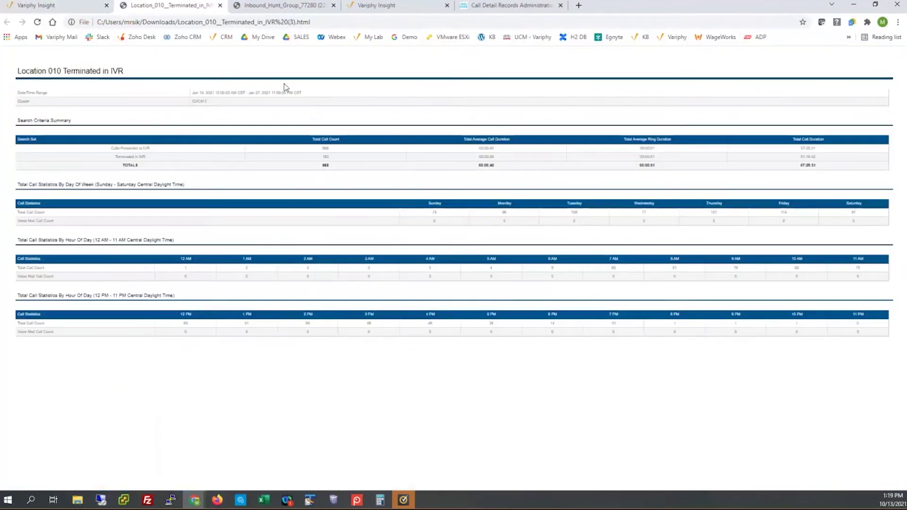
- Enlarge the generated Location 010 Terminated in IVR report and examine its search set call counts and its daily and hourly statistics
key(ctrl+plus)
key(ctrl+plus)
key(ctrl+plus)
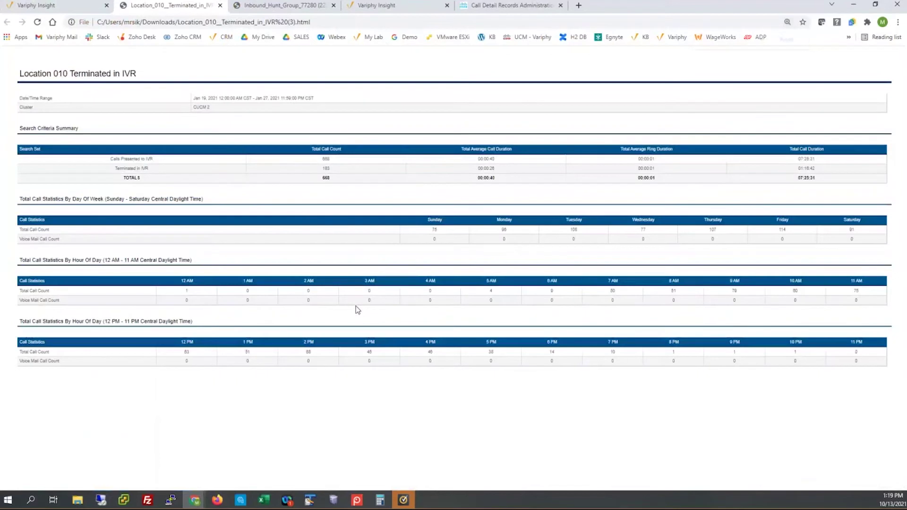
drag(93, 85, 192, 87)
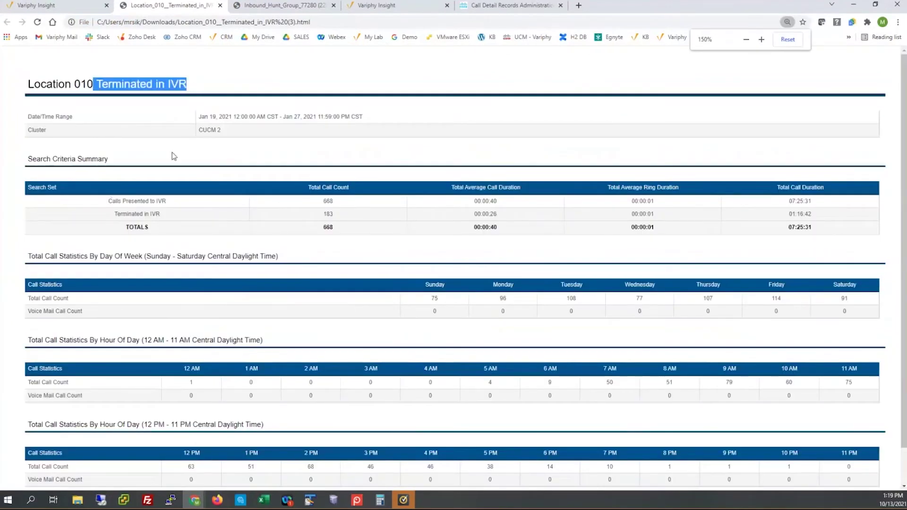
drag(109, 201, 170, 202)
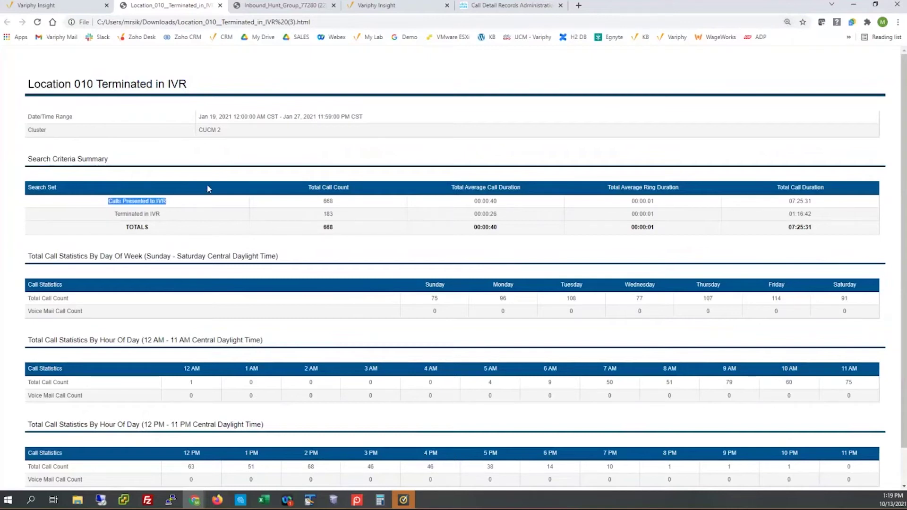
drag(118, 214, 169, 223)
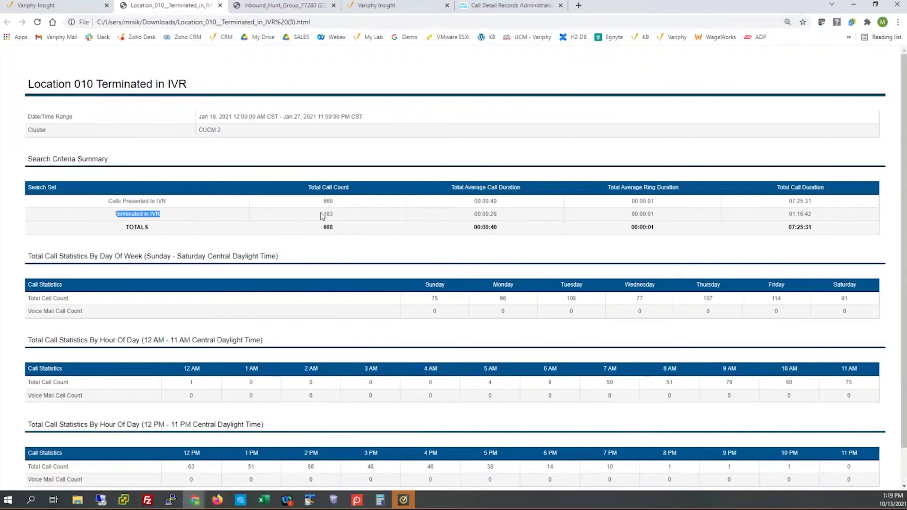
drag(322, 216, 336, 216)
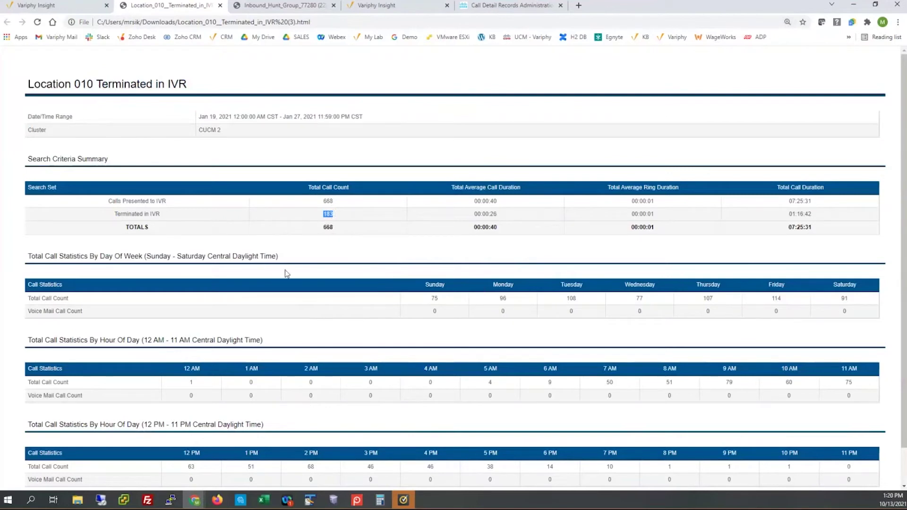
scroll(265, 265, down, 1)
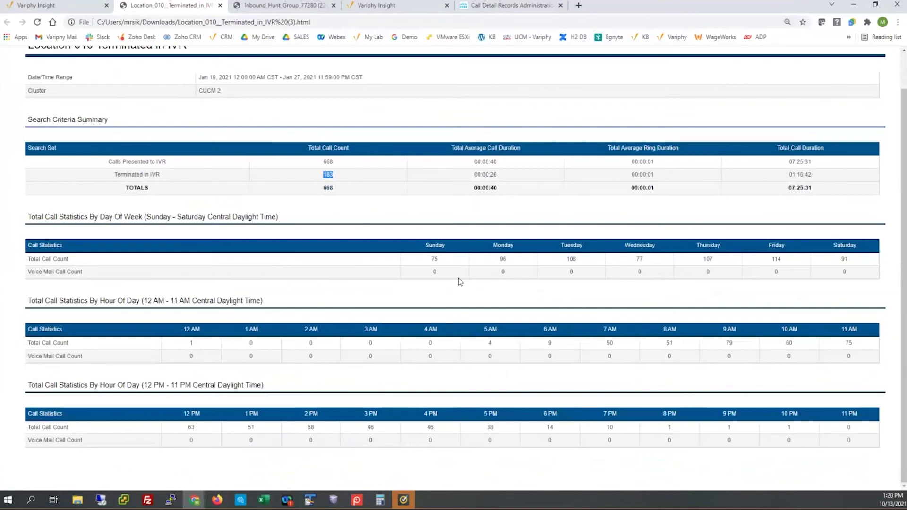
- Return to the CUCM 2 reports list and open the search sets of the Location 220 Template-DCP abandon report
click(86, 5)
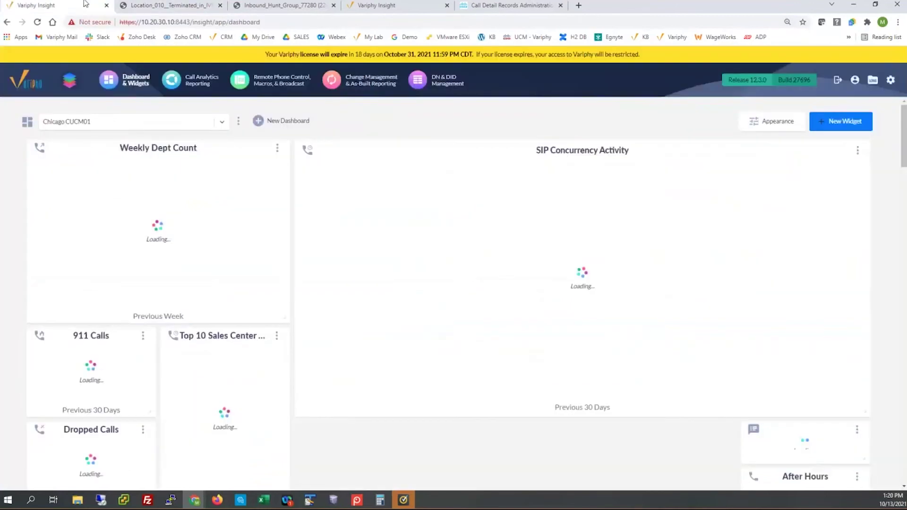
click(373, 5)
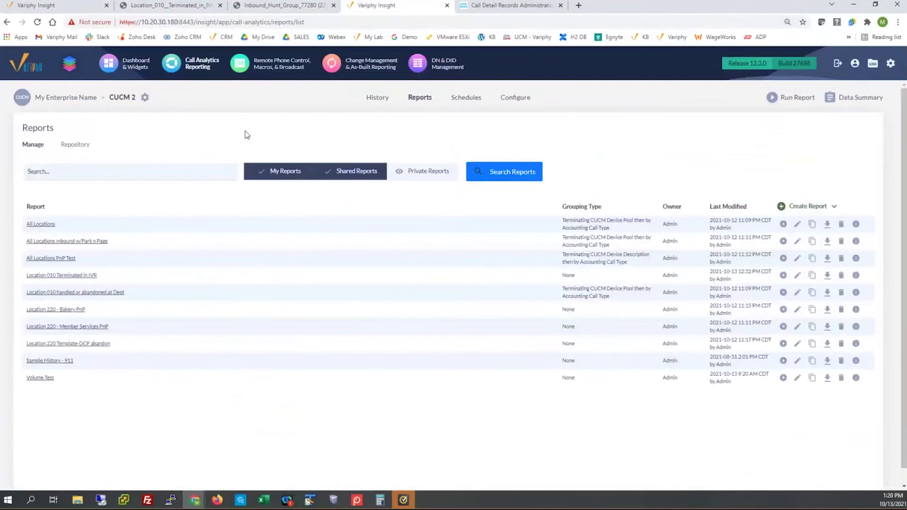
click(66, 344)
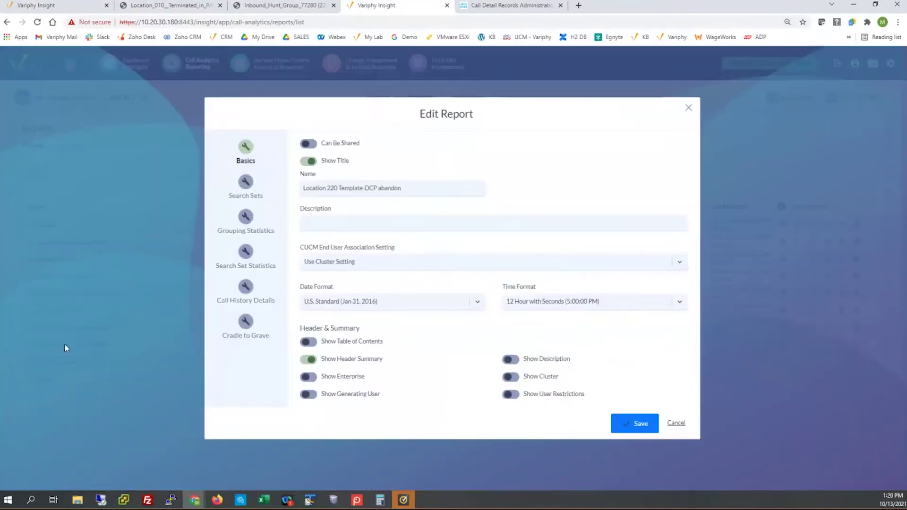
click(246, 184)
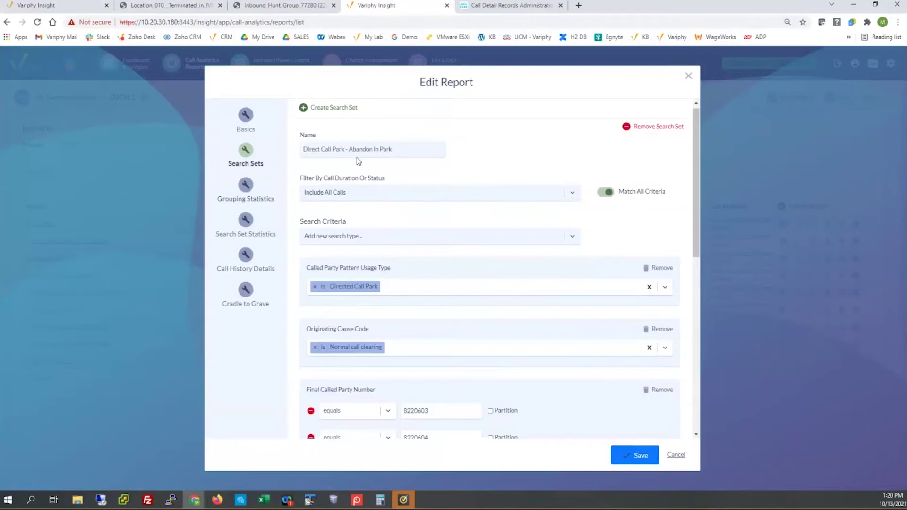
- Examine the Direct Call Park - Abandon In Park search set's usage type, cause code and called number criteria, and close the report without saving
drag(348, 149, 397, 147)
scroll(348, 247, down, 1)
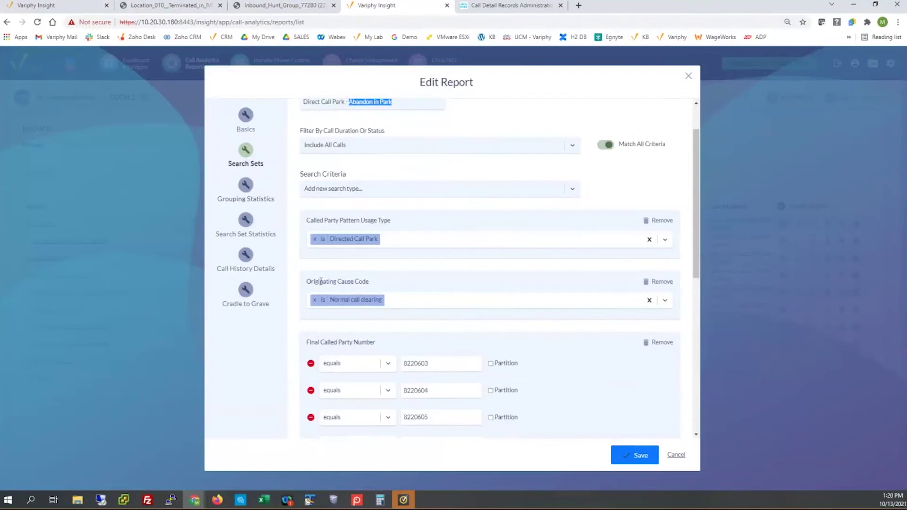
drag(320, 281, 338, 279)
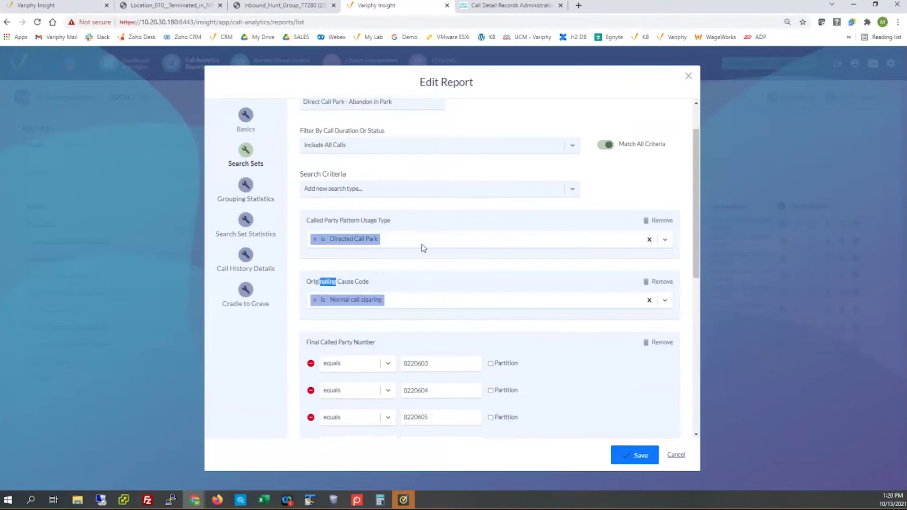
scroll(522, 290, down, 2)
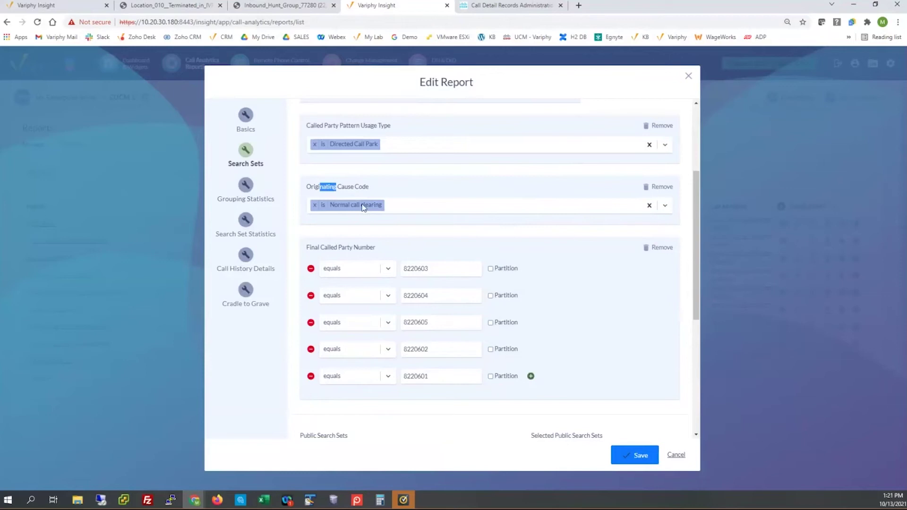
click(676, 455)
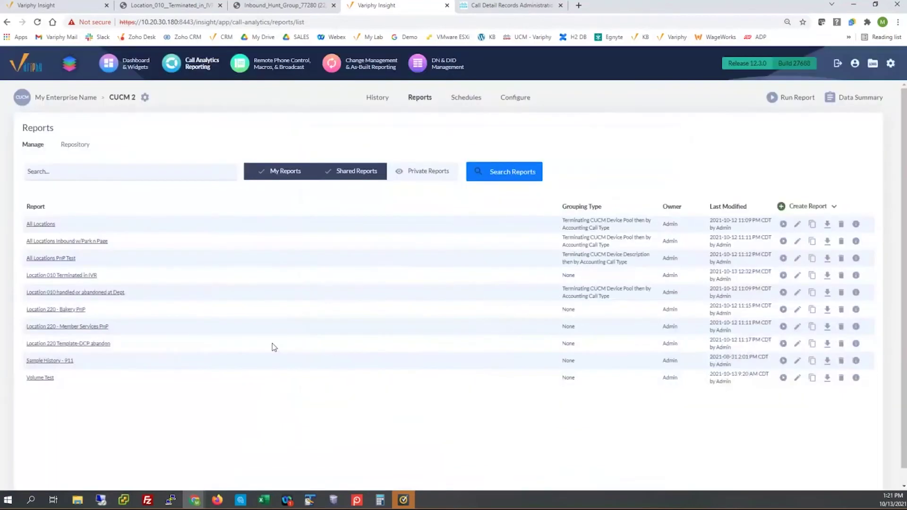
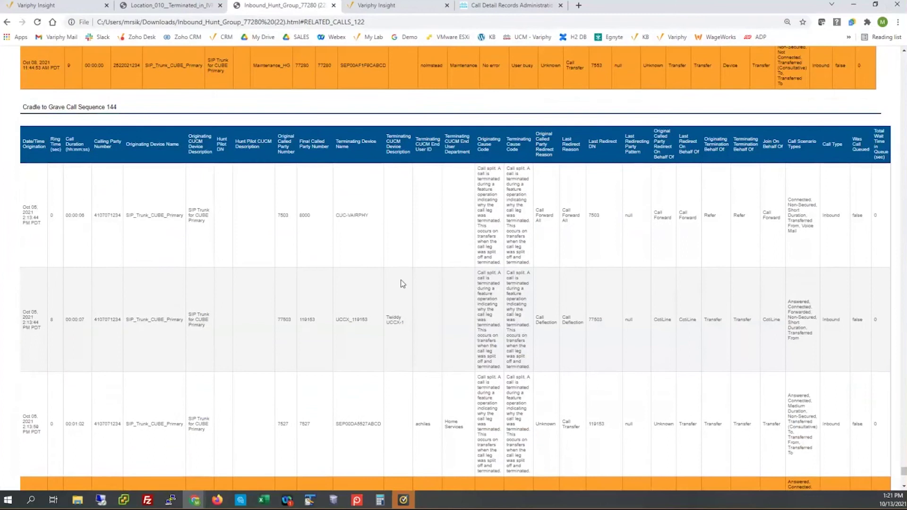
- Examine the originating and terminating cause code columns of Cradle to Grave Call Sequence 144 in the inbound hunt group 77280 report
scroll(82, 176, down, 1)
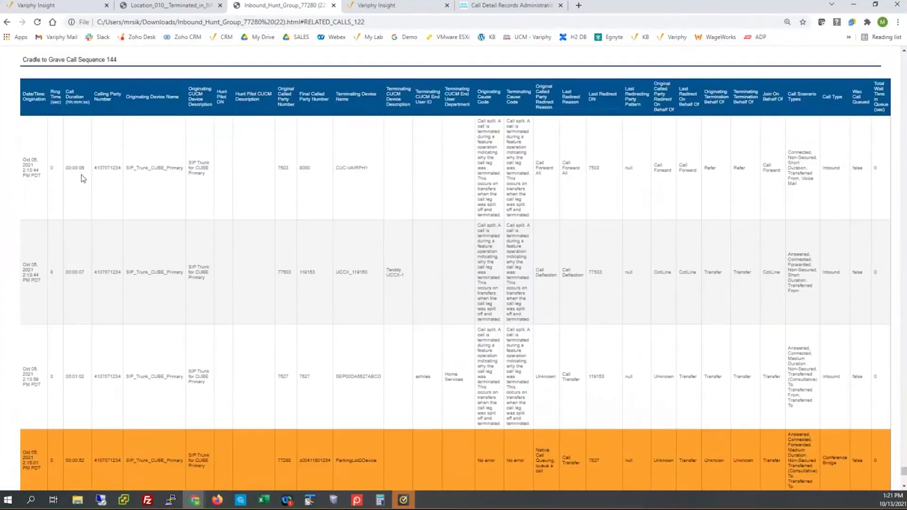
scroll(108, 197, down, 2)
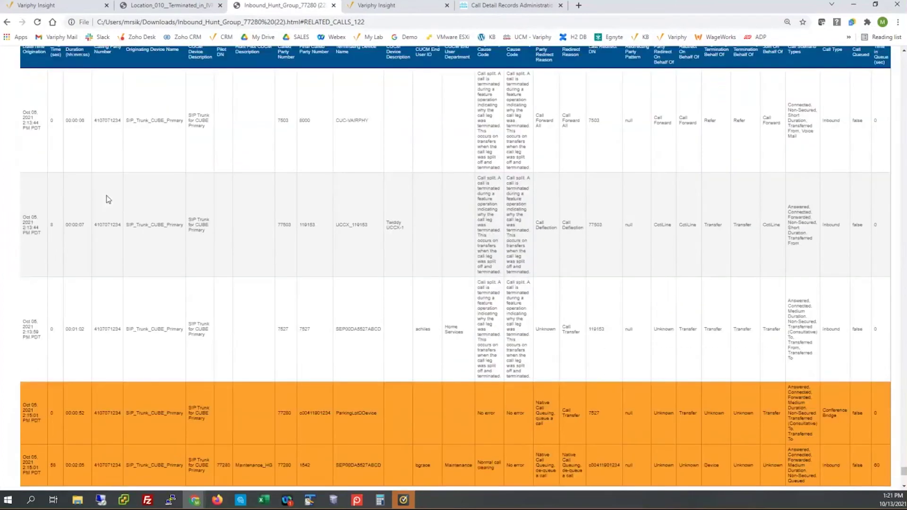
scroll(109, 199, up, 1)
scroll(108, 200, up, 1)
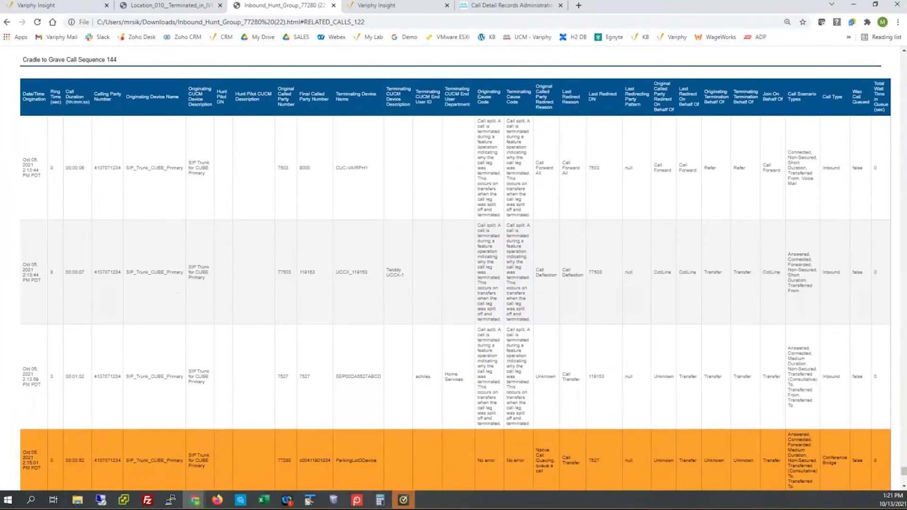
drag(479, 90, 517, 102)
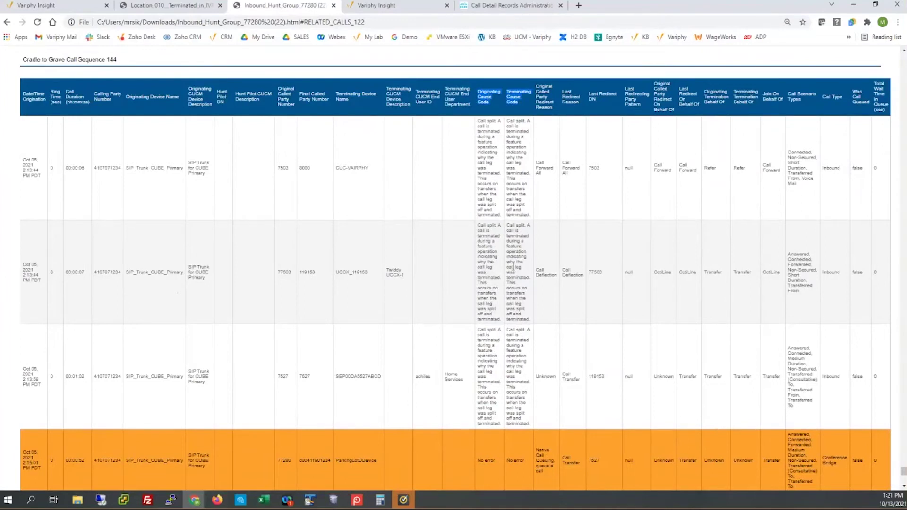
- Examine the sequence's highlighted queue legs for device, cause code and call duration, and the UCCX leg's called party and device details
scroll(505, 283, down, 2)
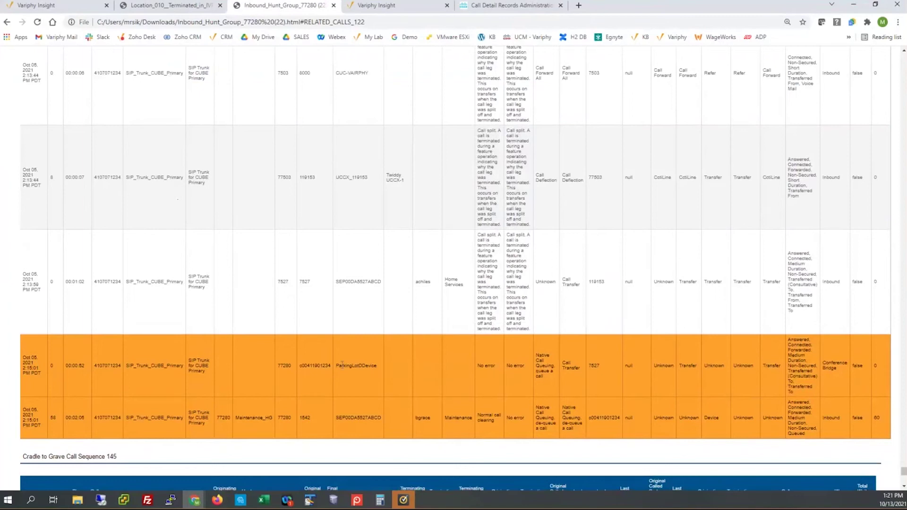
drag(336, 368, 364, 368)
drag(478, 413, 494, 422)
drag(72, 417, 86, 418)
scroll(464, 314, up, 3)
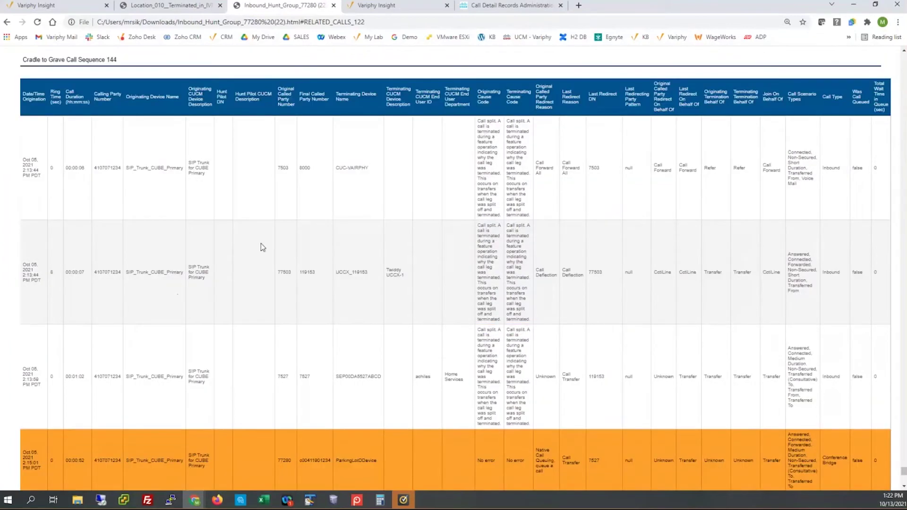
drag(272, 268, 401, 269)
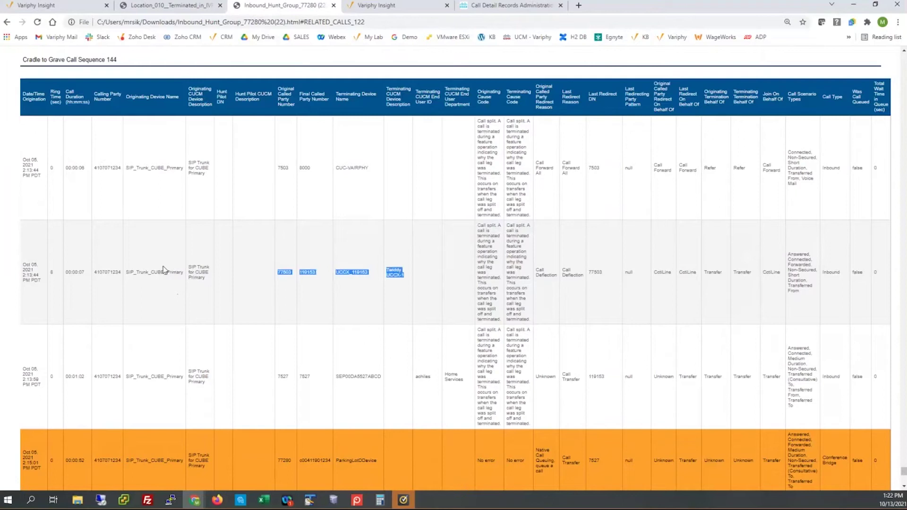
scroll(163, 270, down, 1)
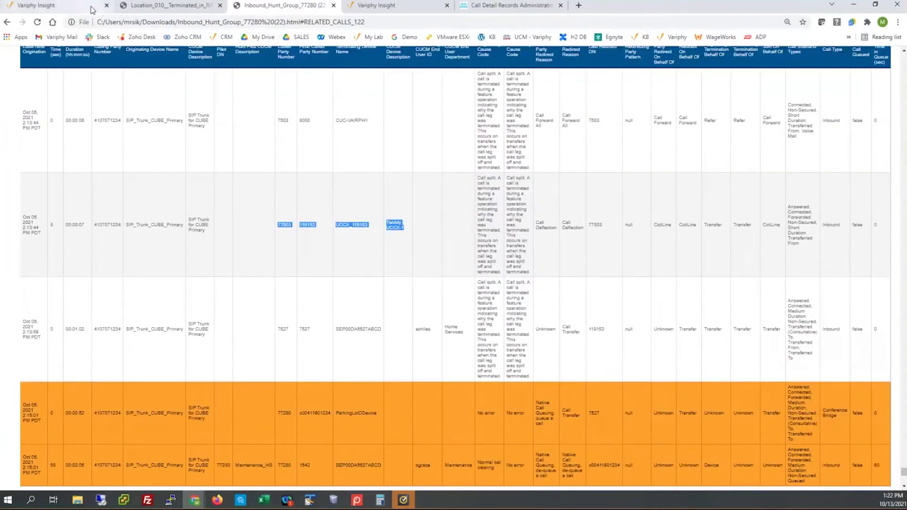
- Open the dashboards on the CUCM 2 Variphy Insight server and look through the widgets of My Sample Dashboard
click(380, 7)
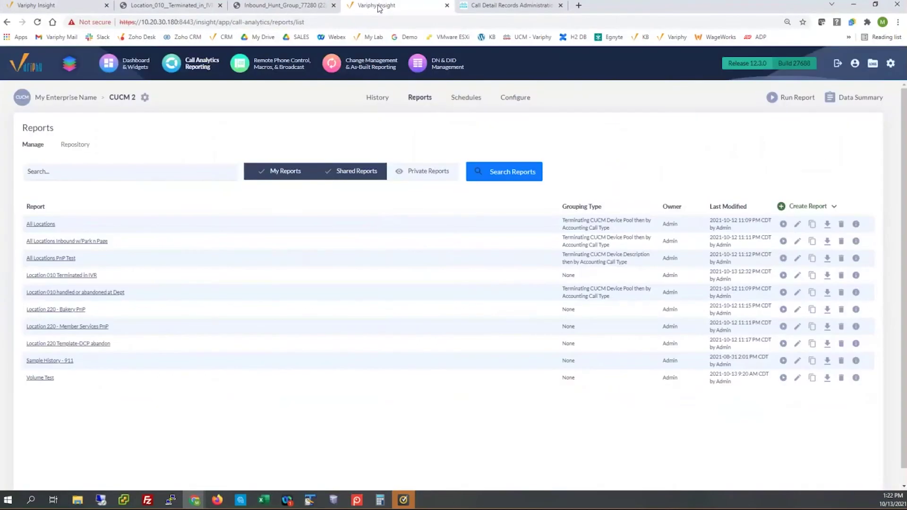
click(121, 66)
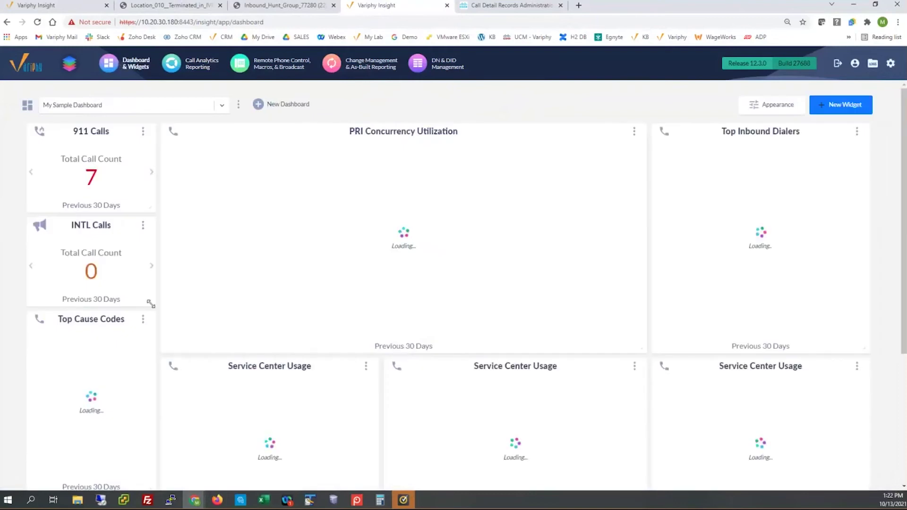
scroll(144, 324, down, 4)
scroll(142, 284, up, 4)
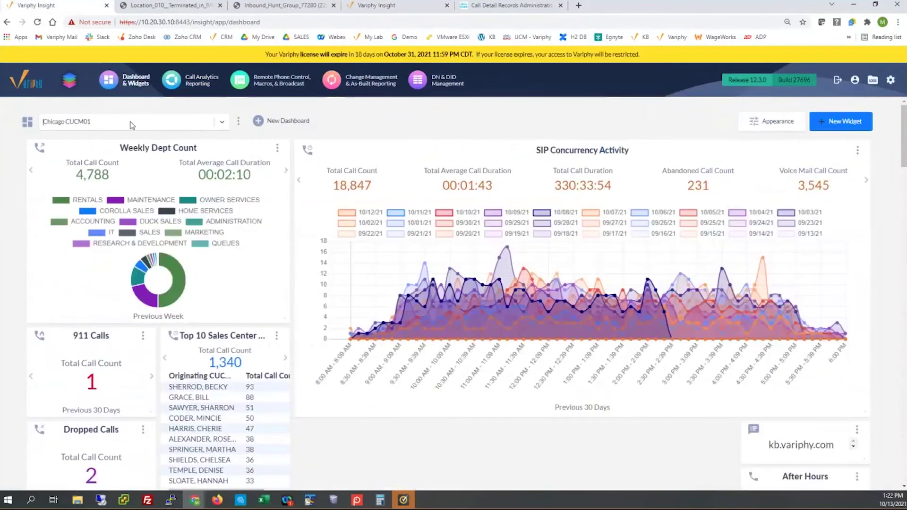
- Show the UCM Admin dashboard on the first Variphy Insight server in place of Chicago CUCM01
click(132, 122)
click(64, 216)
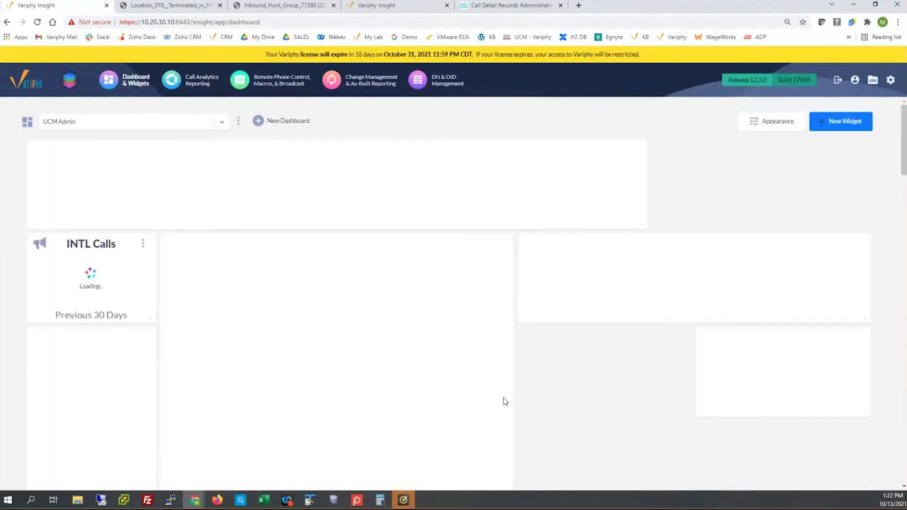
- Place the System Wide Abandonment widget beside the upgrade notice and SIP Cube Datacenter Capacity Utilization beside the SIP Cube Primary widget
key(ctrl+minus)
drag(605, 222, 722, 137)
drag(582, 472, 724, 217)
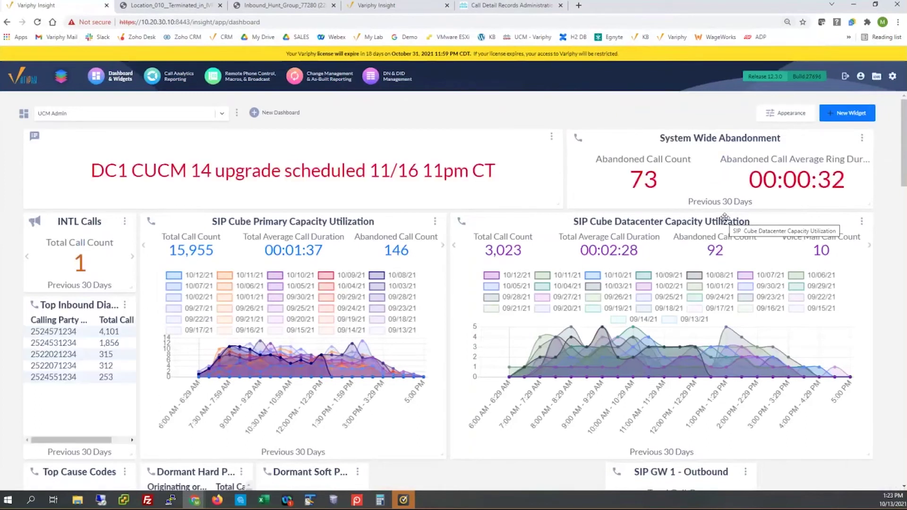
- Open the System Wide Abandonment widget's configuration and view the criteria of its abandonment search set
click(862, 139)
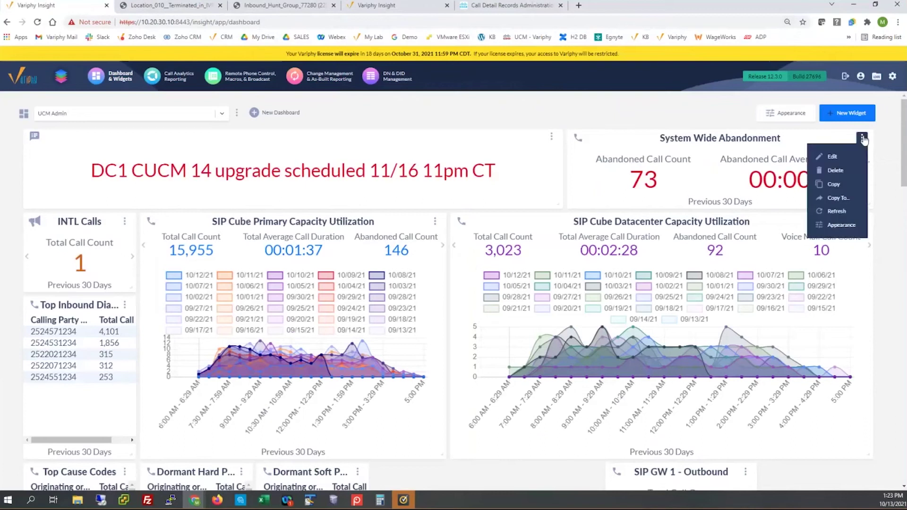
click(832, 158)
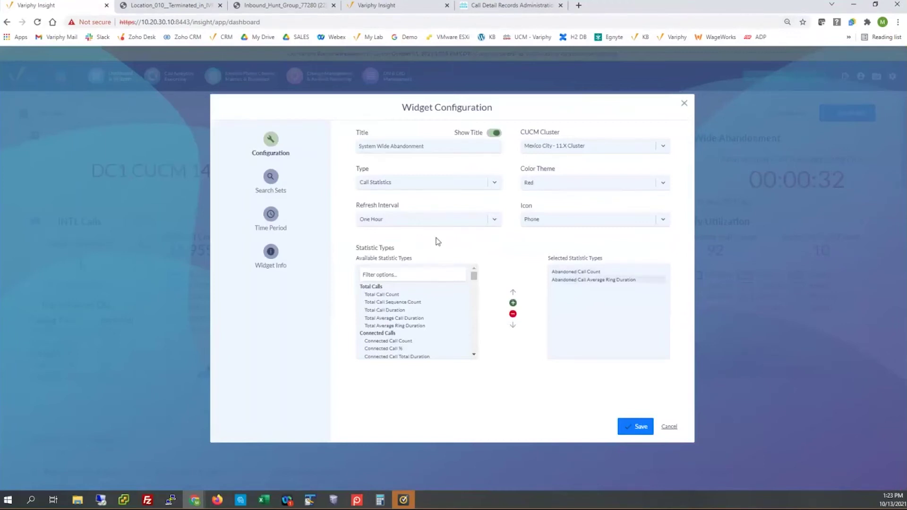
click(277, 176)
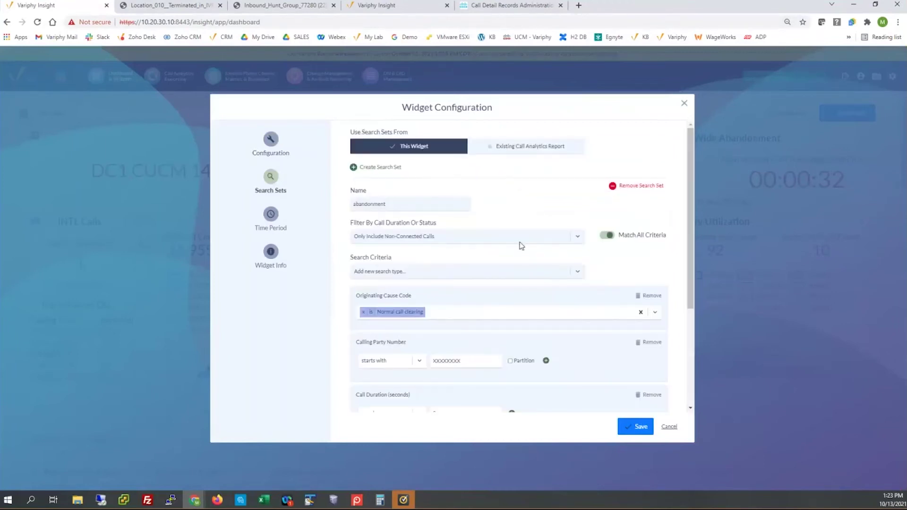
scroll(530, 199, down, 1)
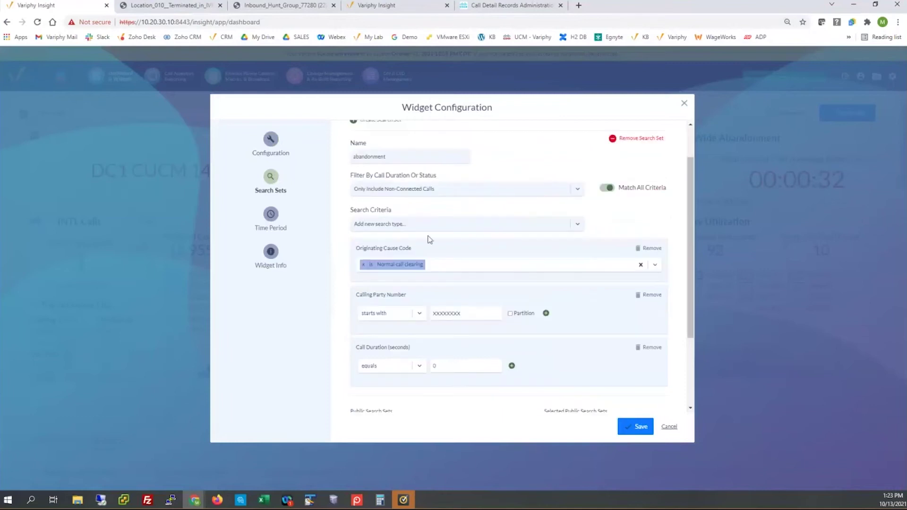
- Examine the search set's cause code, calling party, call duration and call status filters, and close the configuration without saving
drag(364, 248, 406, 249)
drag(432, 314, 466, 315)
mouse_move(356, 347)
mouse_down()
mouse_move(387, 347)
mouse_move(363, 347)
mouse_up()
click(380, 191)
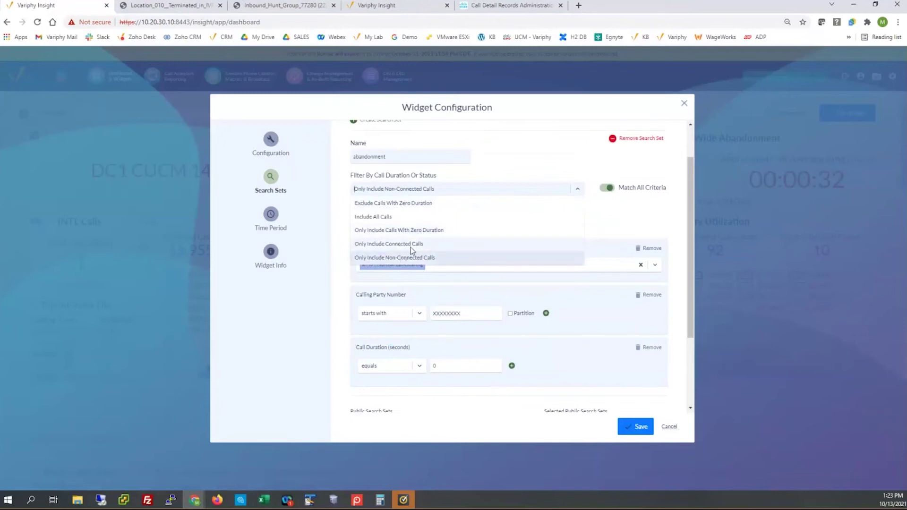
click(509, 164)
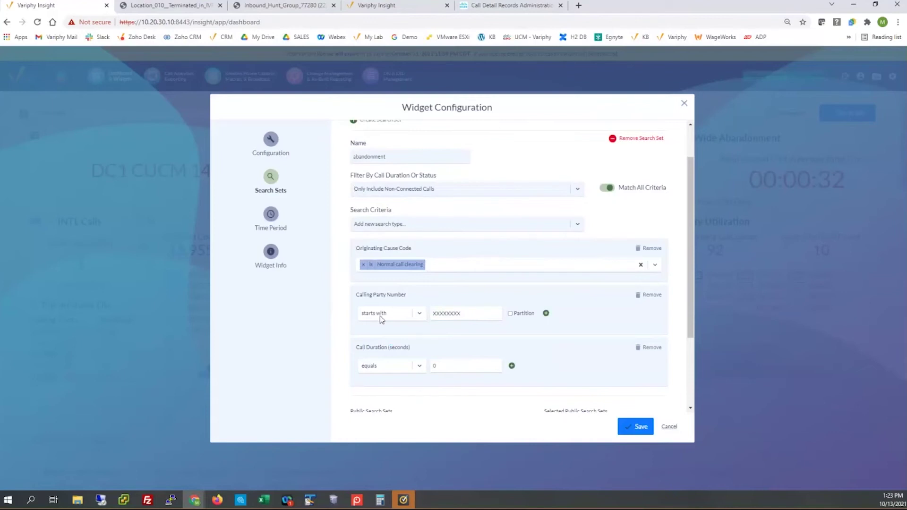
click(667, 427)
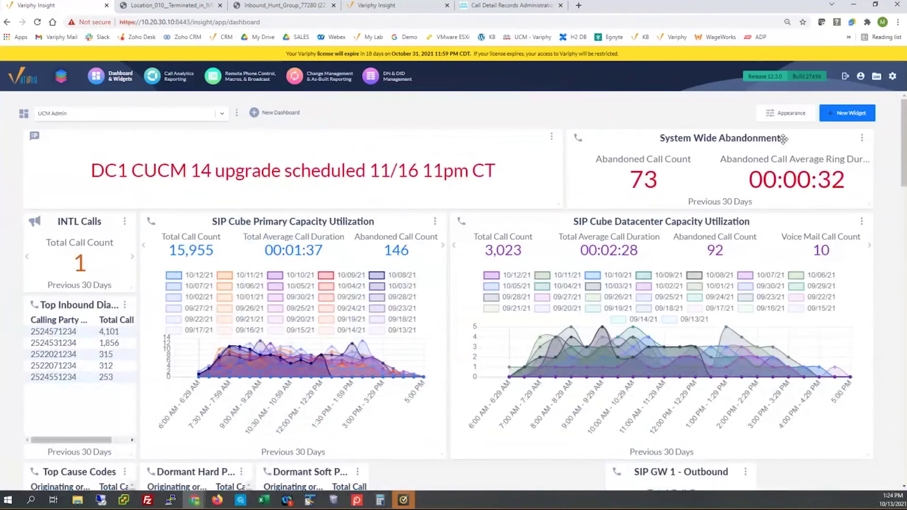
- Narrow the Dormant Users widget and shift the SIP GW 1 and kb.variphy.com widgets to the dashboard's outer column
scroll(783, 139, down, 7)
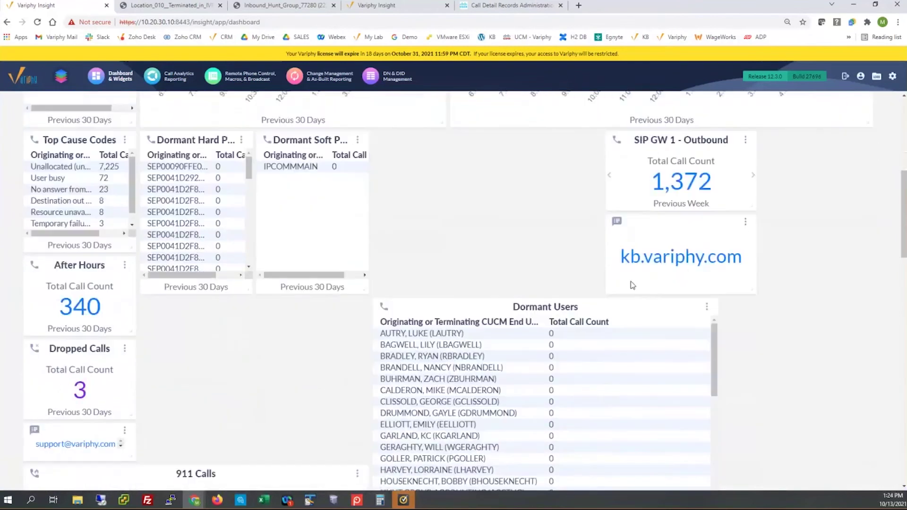
scroll(741, 416, down, 5)
drag(714, 402, 613, 383)
scroll(614, 383, up, 4)
drag(780, 196, 752, 270)
drag(746, 355, 862, 354)
- Move the Abandoned Called Users table below the 911 Calls widget and the daily Abandoned Volume Trend chart below Dormant Users
scroll(619, 344, down, 5)
drag(407, 368, 765, 267)
scroll(452, 216, down, 4)
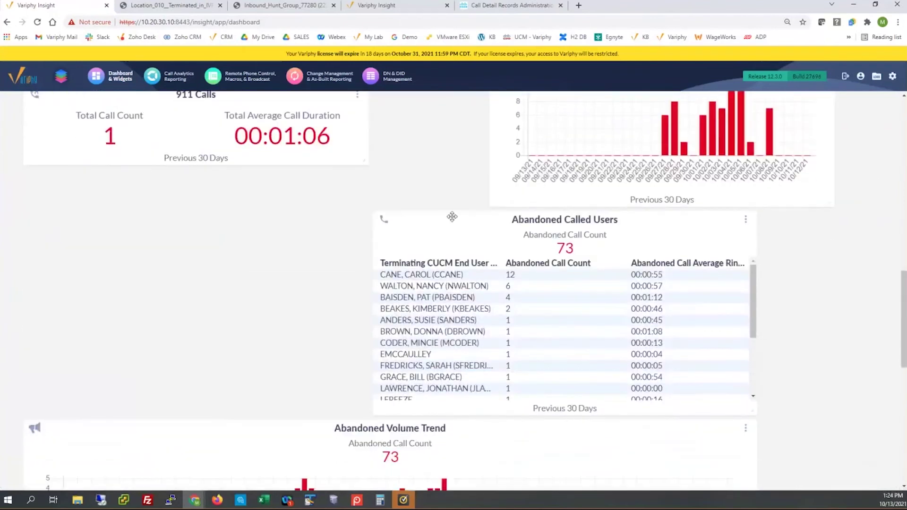
drag(452, 217, 135, 177)
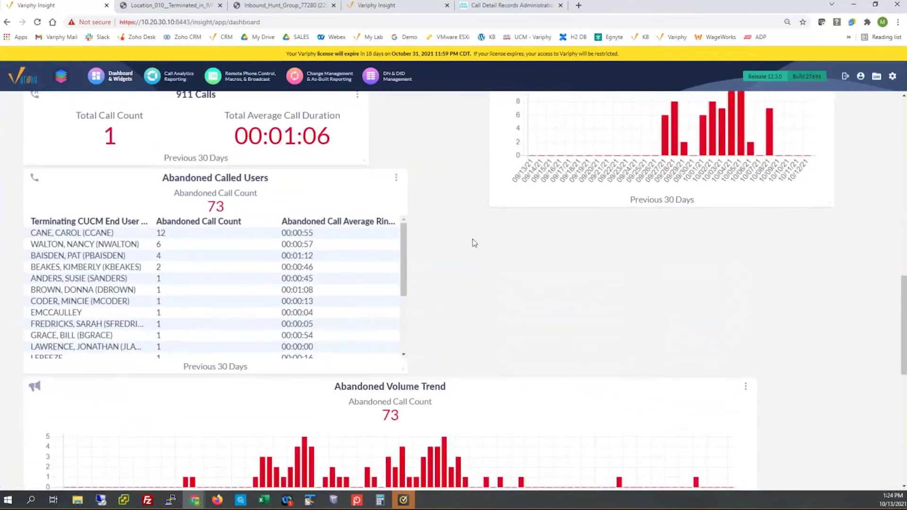
scroll(665, 144, up, 3)
drag(658, 154, 551, 174)
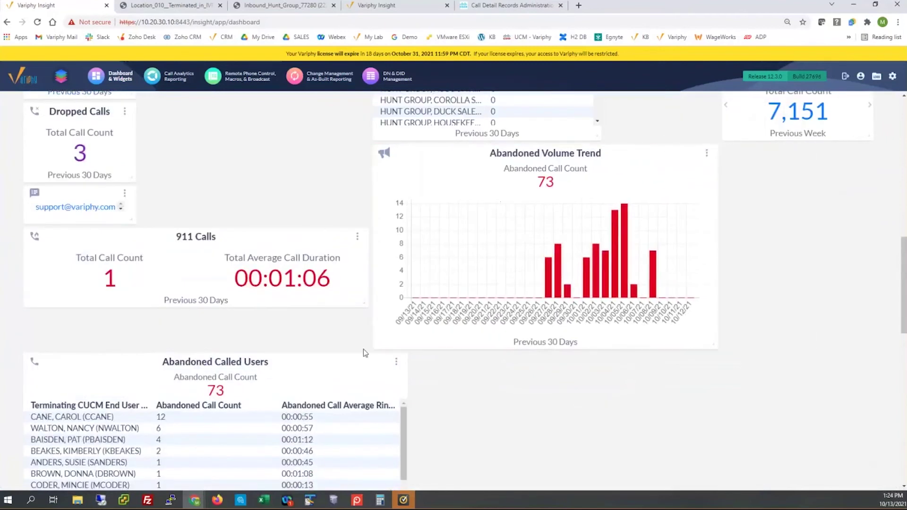
- Shrink 911 Calls and place it below the dormant phone widgets, and set Abandoned Called Users beside the daily Abandoned Volume Trend chart
drag(364, 303, 213, 304)
drag(148, 231, 283, 109)
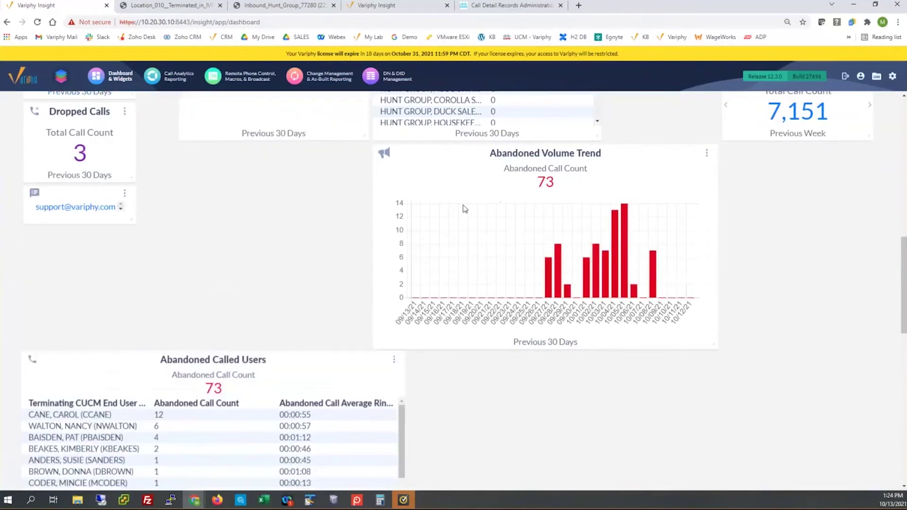
drag(573, 156, 730, 156)
drag(271, 237, 419, 153)
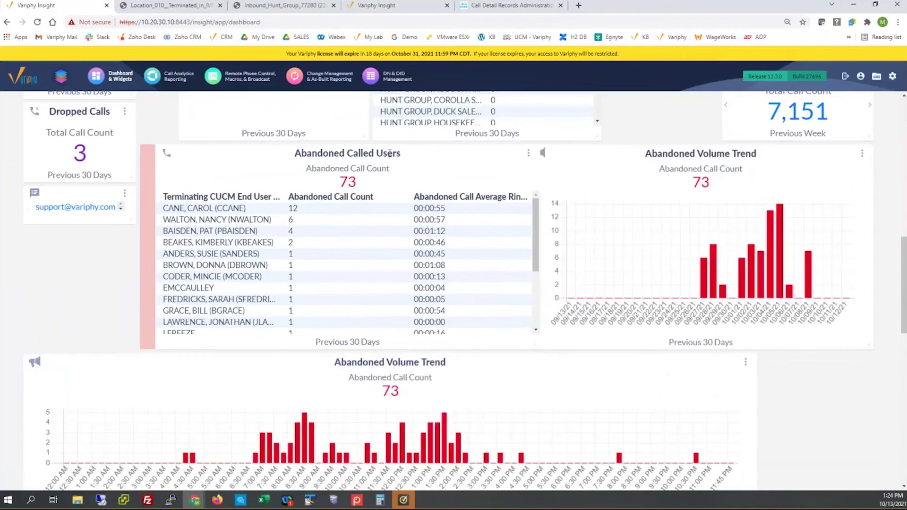
- Look over the System Wide Abandonment statistics and the daily bars of the Abandoned Volume Trend chart
scroll(453, 236, up, 12)
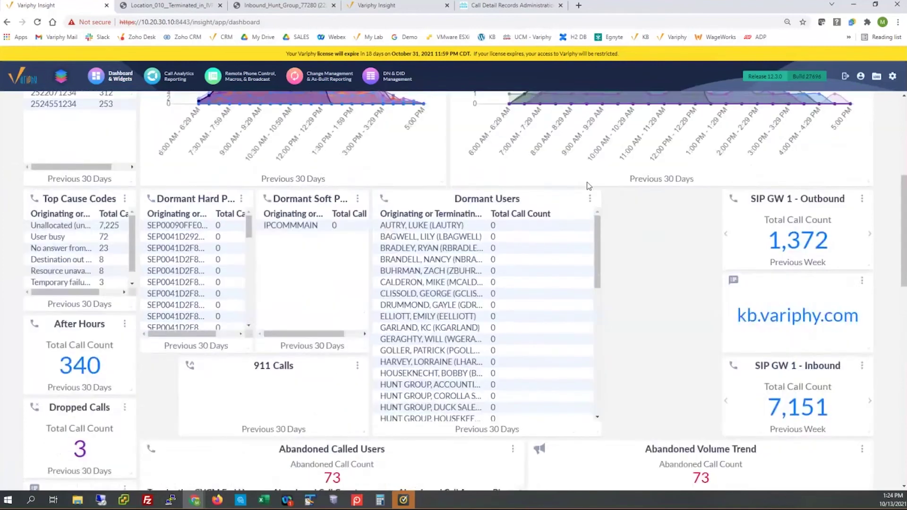
scroll(666, 111, up, 1)
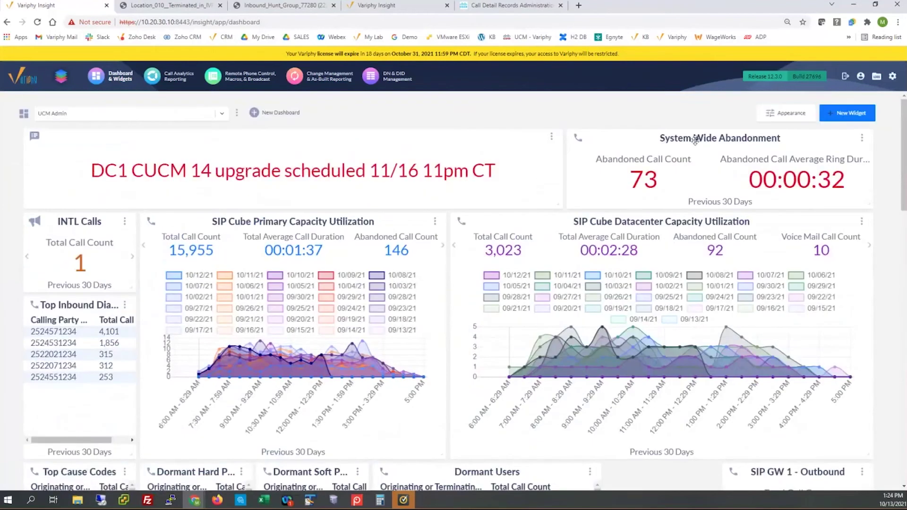
scroll(718, 164, down, 10)
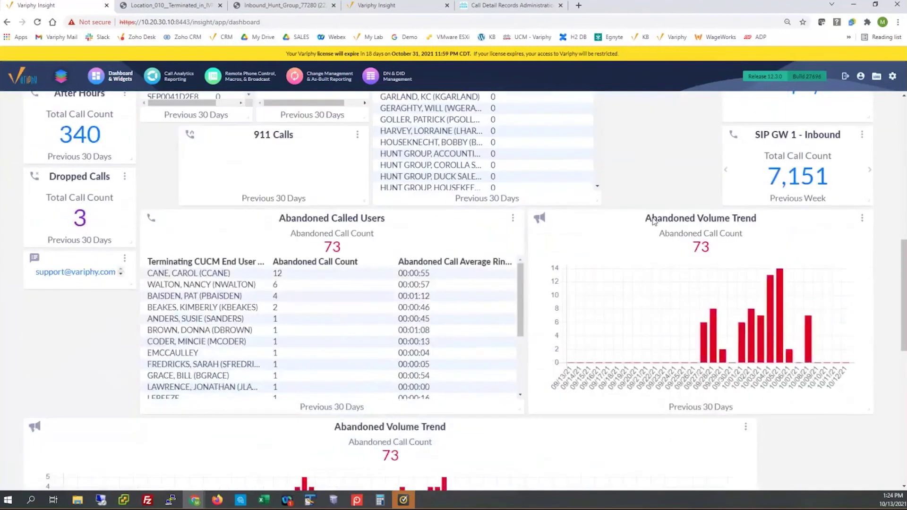
scroll(653, 221, down, 1)
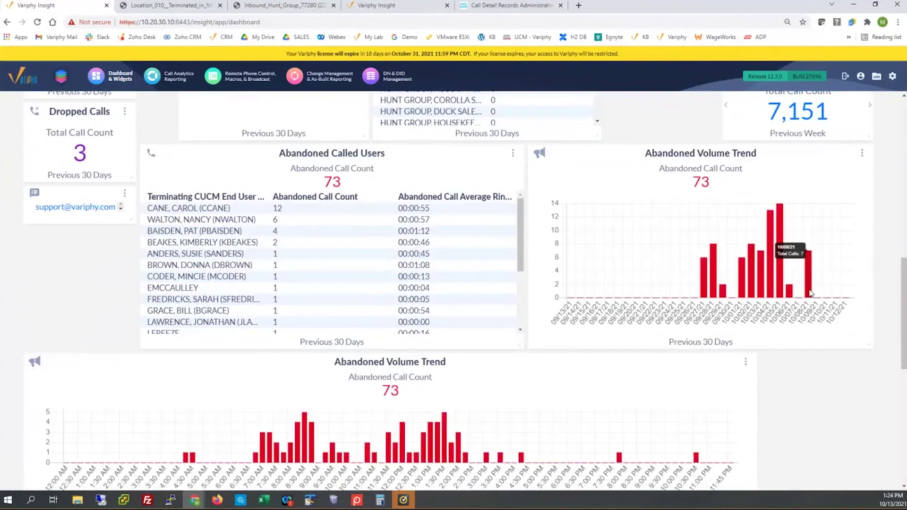
- Widen the time-of-day Abandoned Volume Trend chart and the abandoned call detail table below it to the full dashboard width
scroll(799, 369, down, 1)
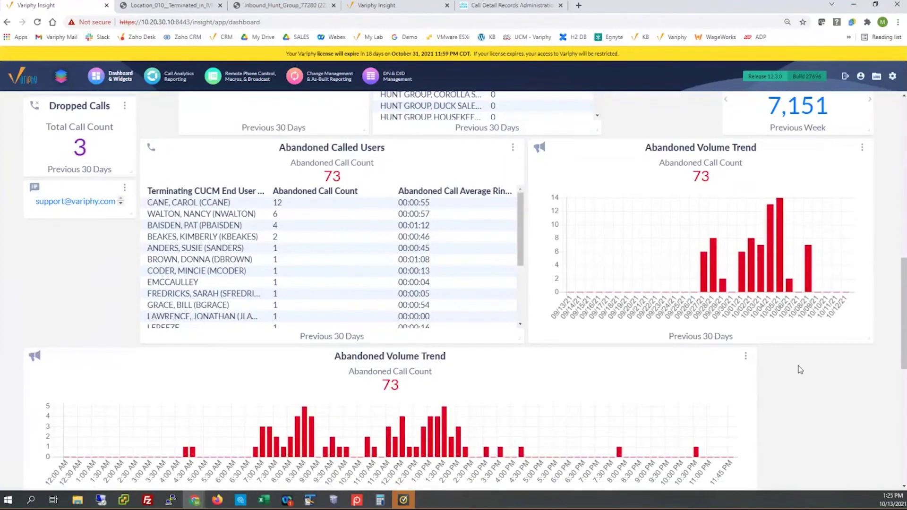
scroll(798, 368, down, 2)
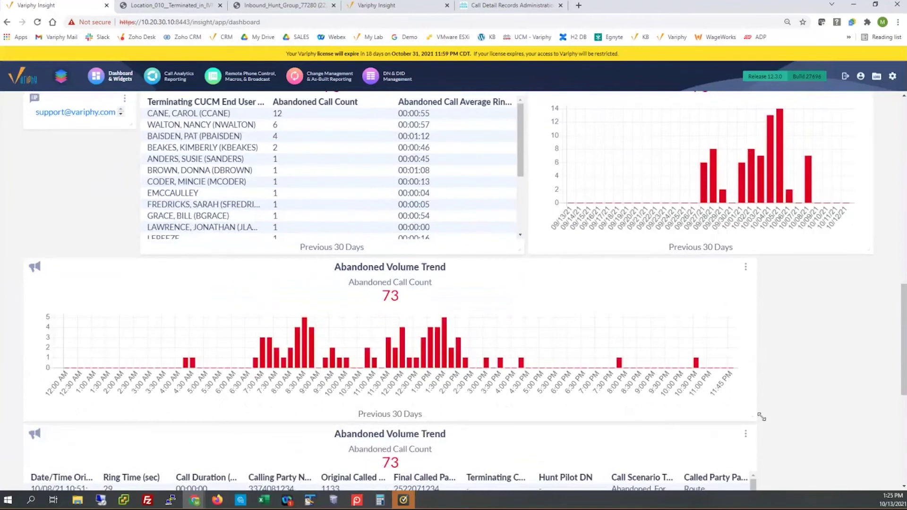
drag(760, 417, 860, 415)
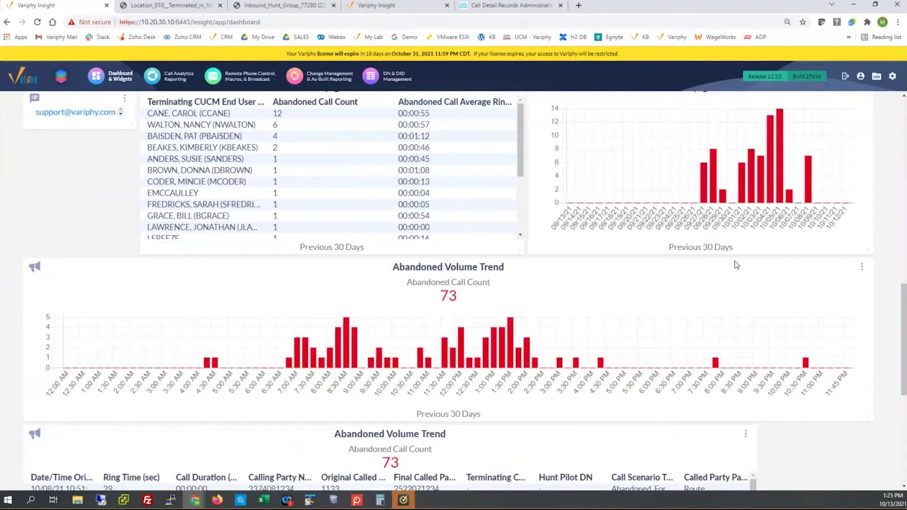
scroll(745, 235, down, 3)
scroll(745, 235, down, 2)
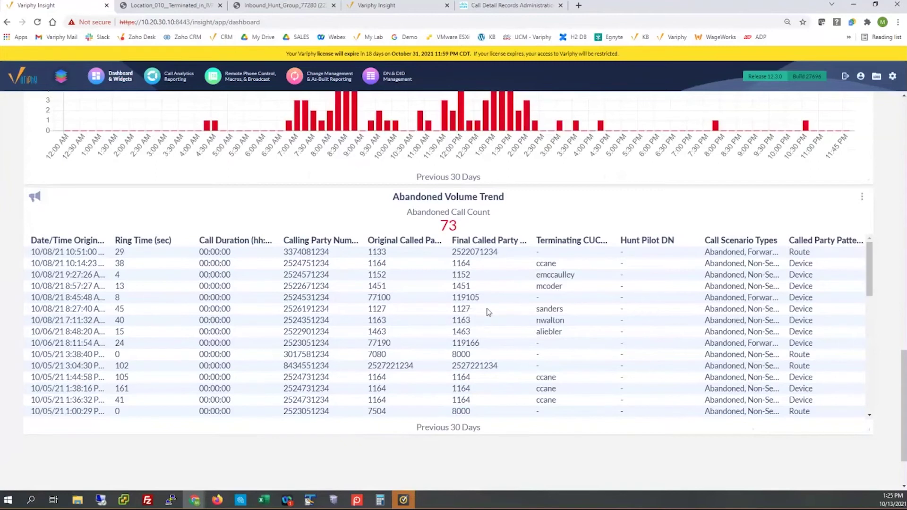
- Examine the time-of-day abandonment chart and highlight the first user listed in the Abandoned Called Users table
scroll(486, 310, up, 4)
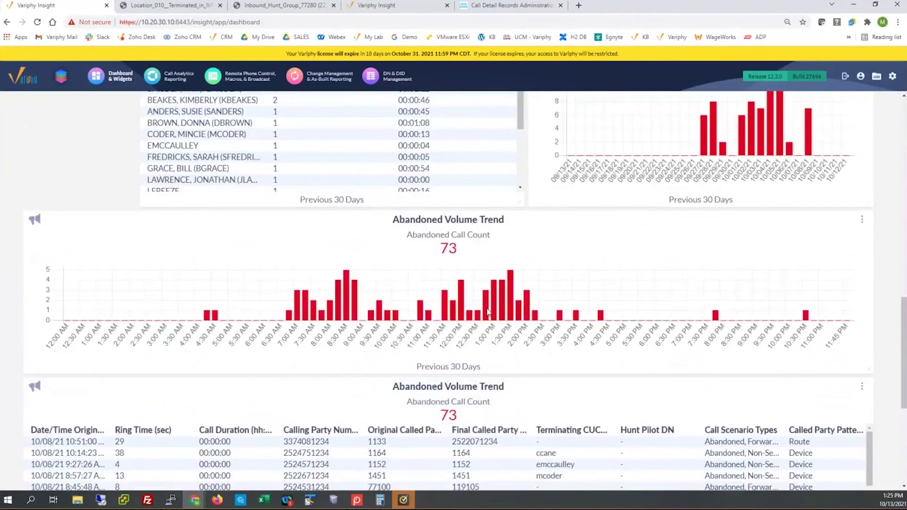
scroll(488, 312, up, 3)
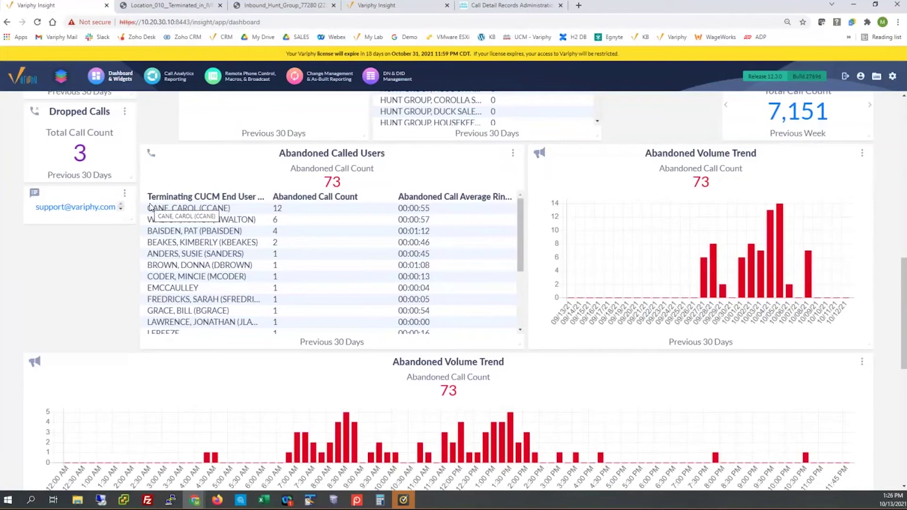
drag(150, 208, 236, 214)
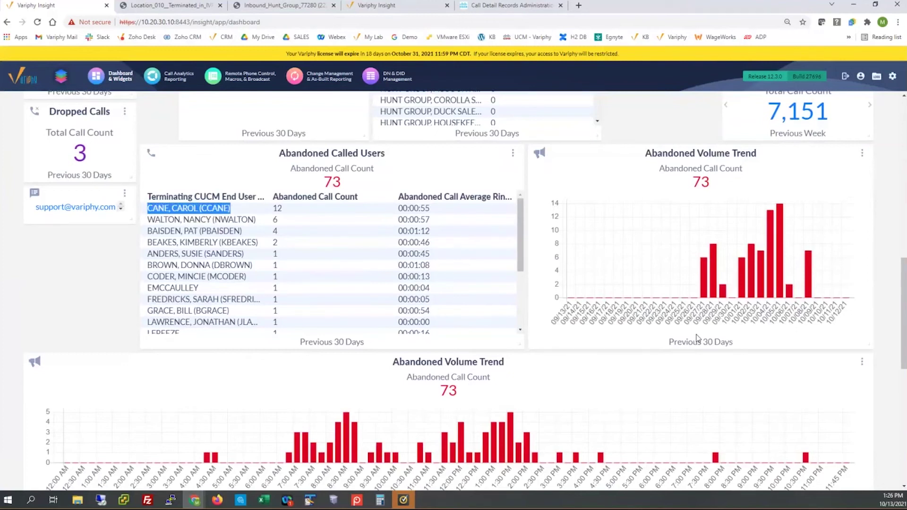
- Enlarge the Top Cause Codes widget to examine its Unallocated entry, and return the widget to its compact size
scroll(238, 243, up, 3)
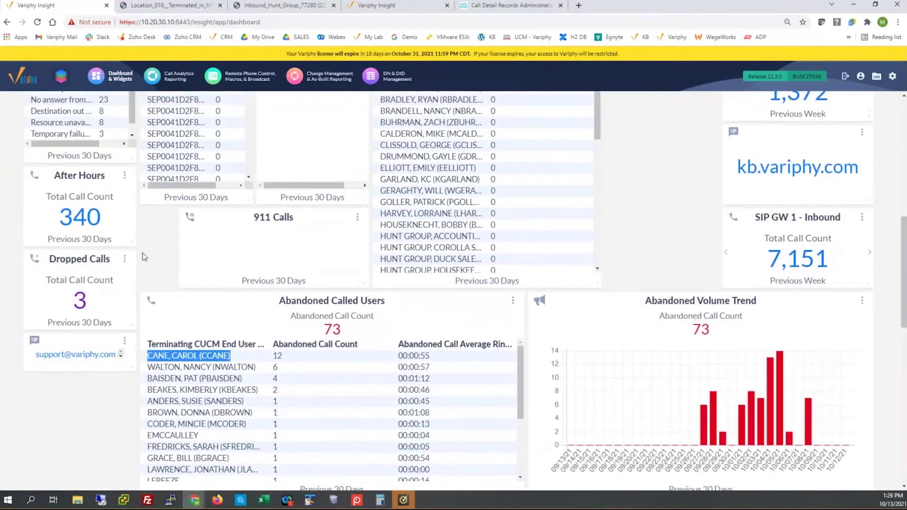
scroll(145, 256, up, 4)
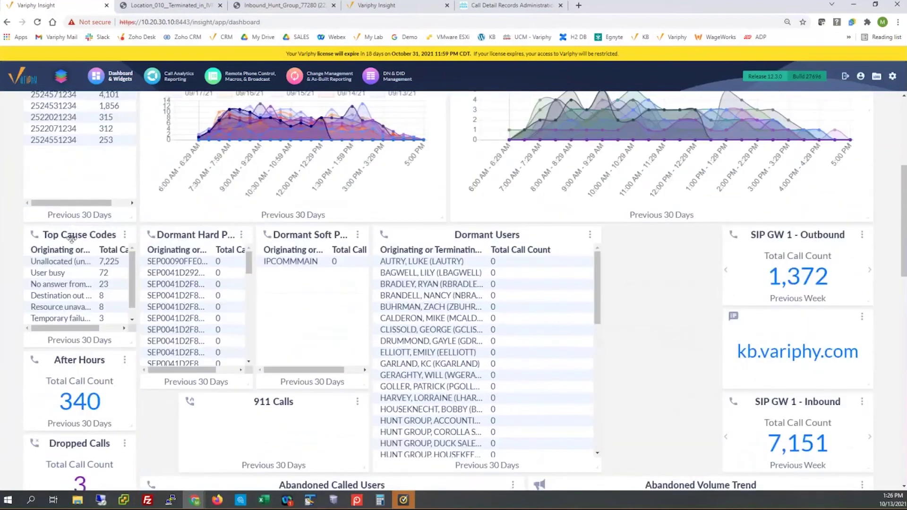
drag(132, 345, 136, 402)
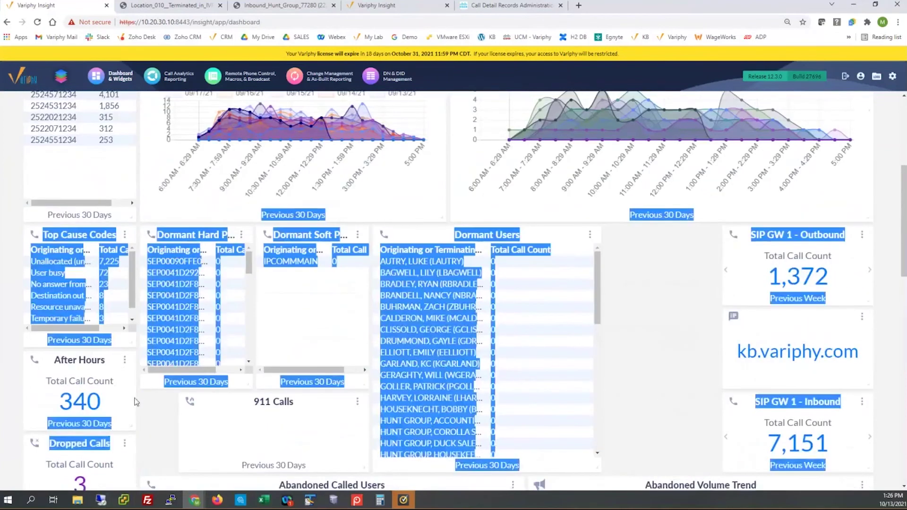
drag(132, 344, 175, 427)
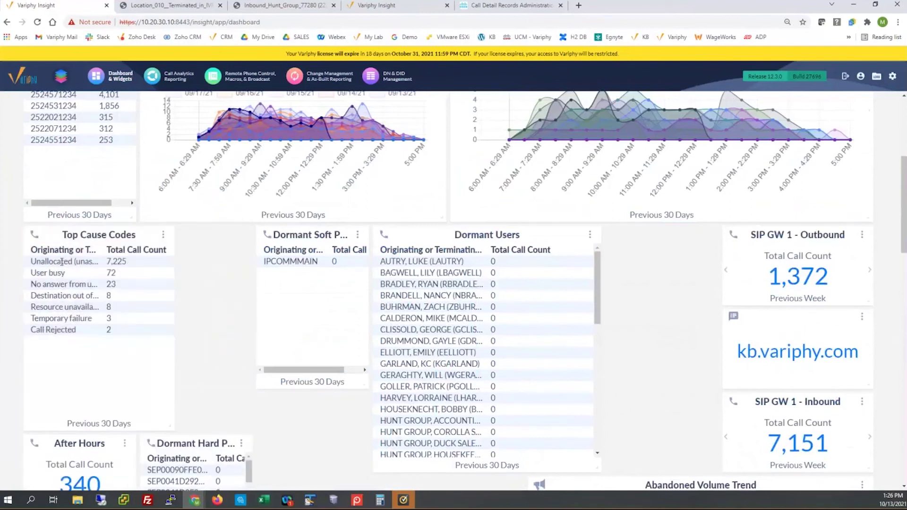
drag(31, 261, 135, 268)
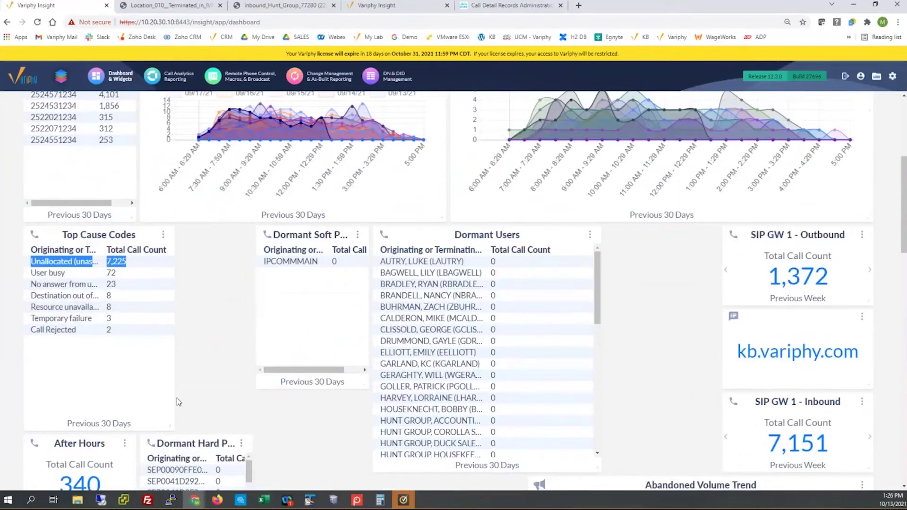
drag(168, 424, 134, 358)
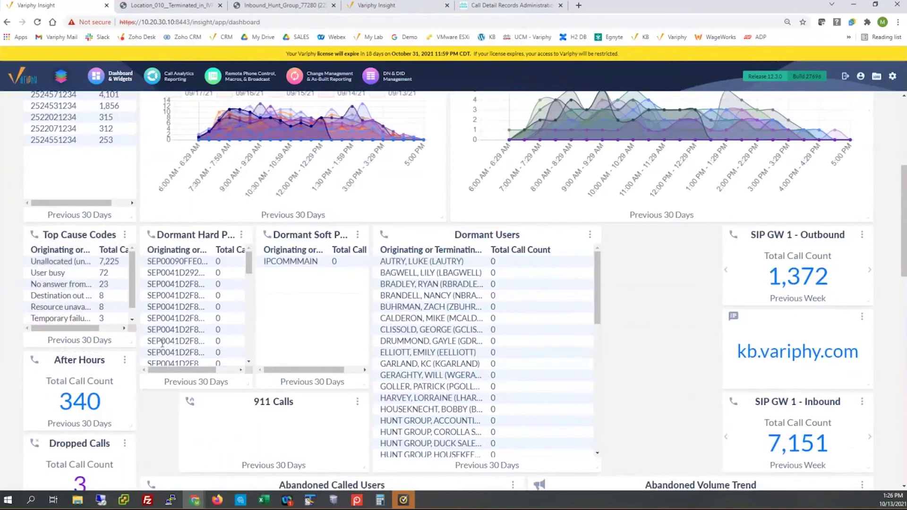
- Move the 911 Calls widget beneath the dormant phone widgets, directly next to After Hours and Dropped Calls
drag(263, 400, 309, 385)
scroll(310, 385, down, 2)
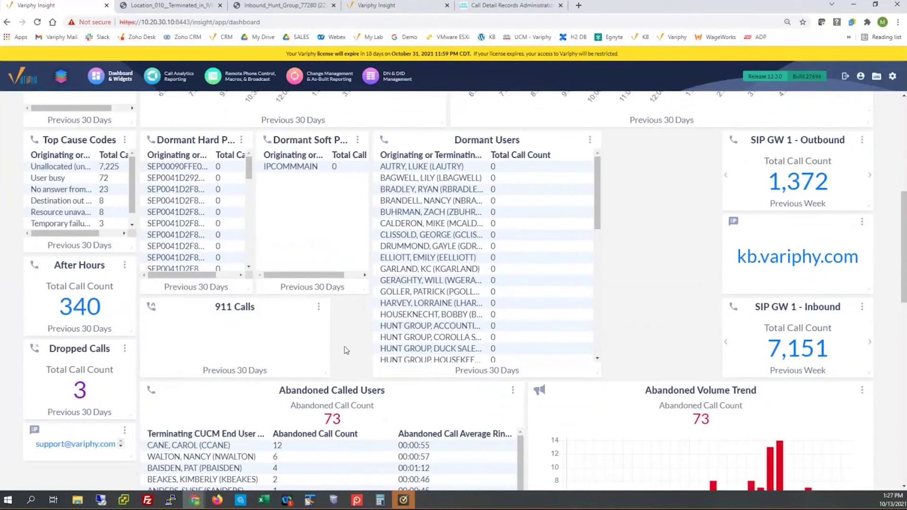
- Switch to Cisco's Call Detail Records Codes guide page and select its web address
click(386, 5)
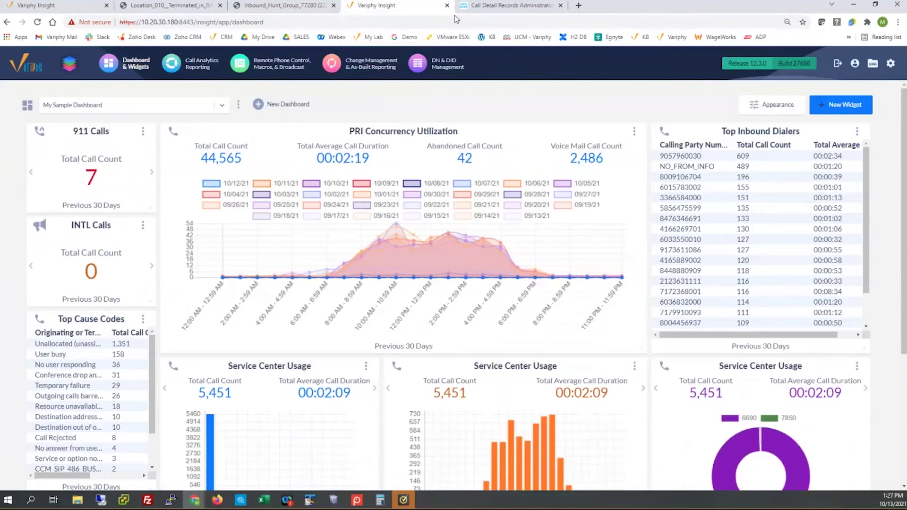
click(494, 8)
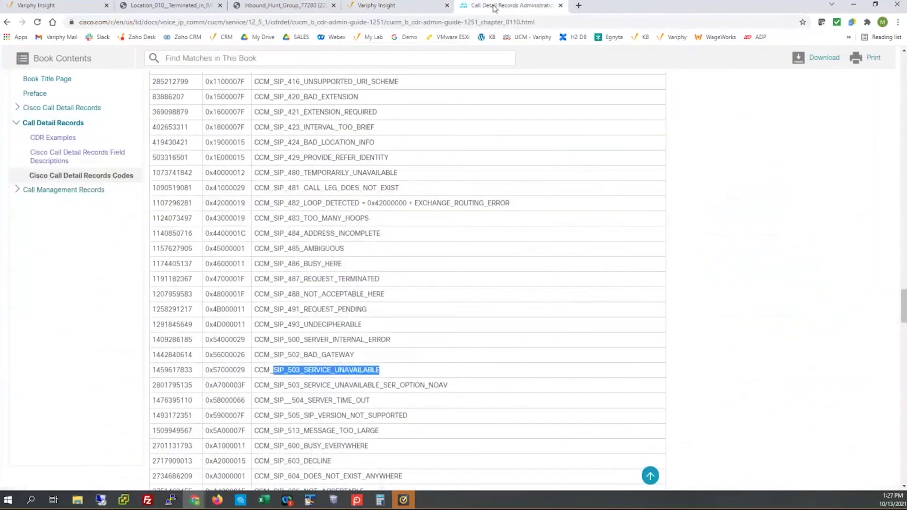
click(342, 22)
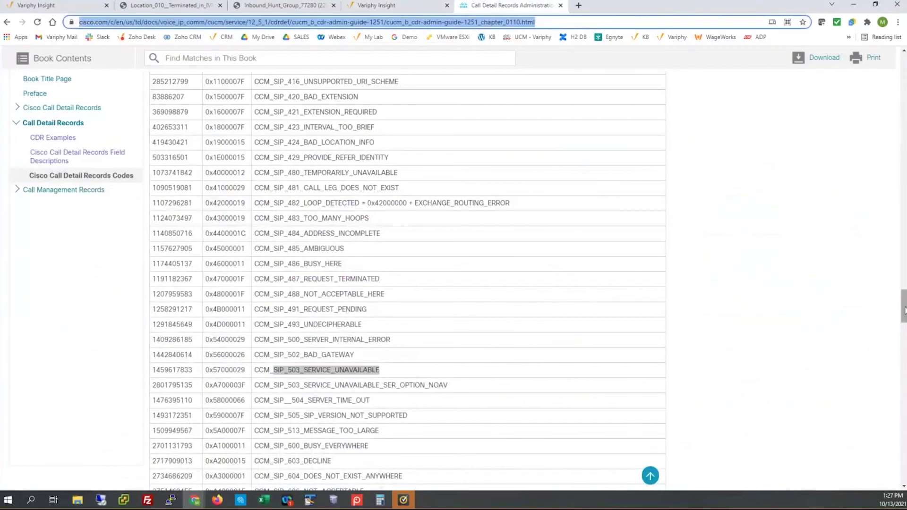
- Reload the Cisco codes guide page, and switch to CUCM 2 in Variphy Insight to show its configured CDR alerts
key(Return)
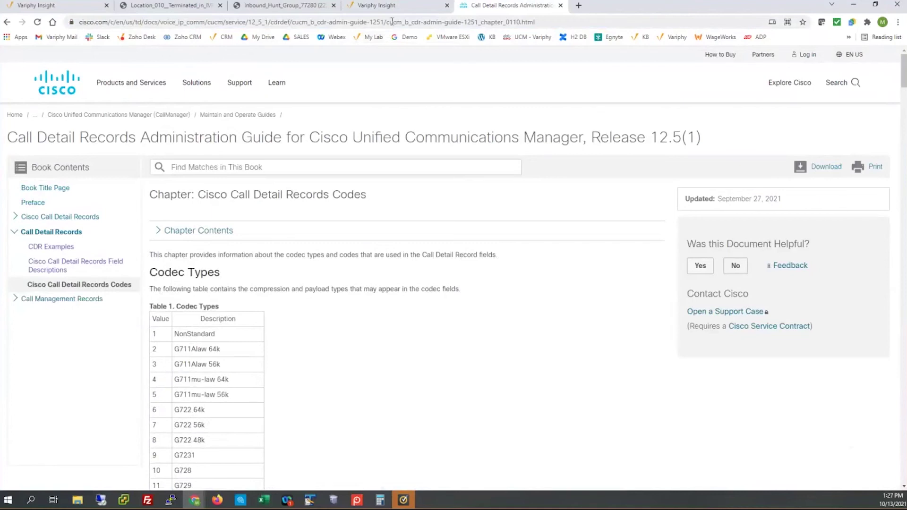
click(391, 6)
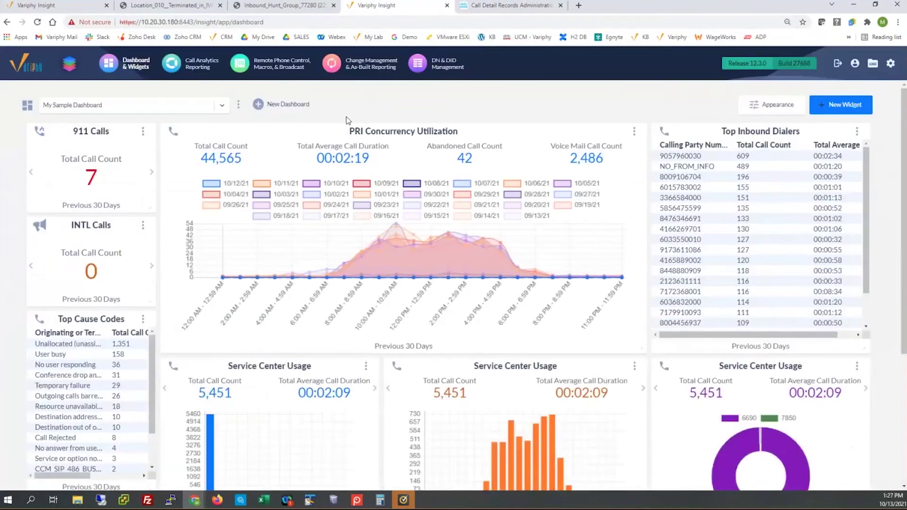
click(190, 66)
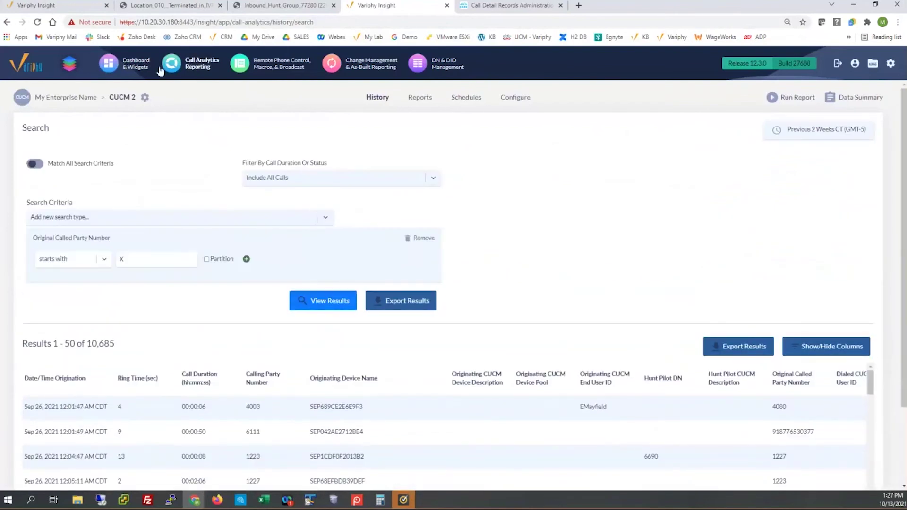
click(510, 99)
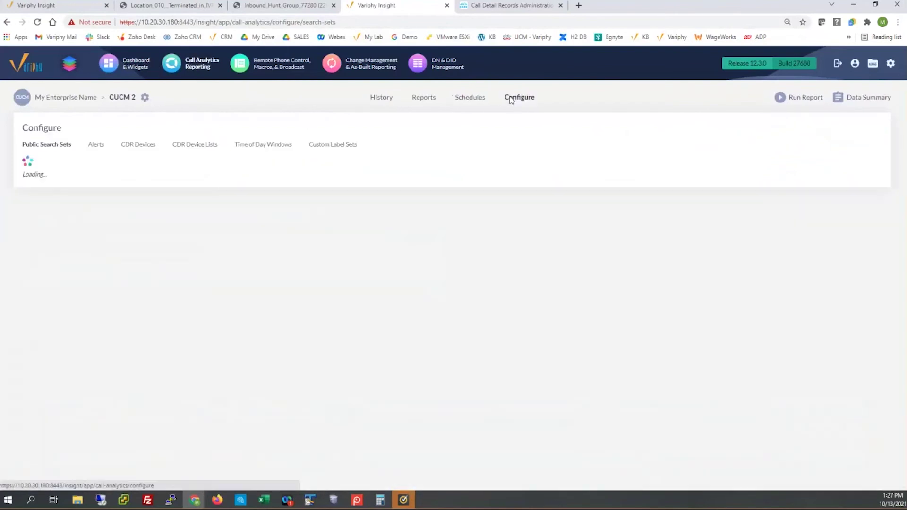
click(94, 147)
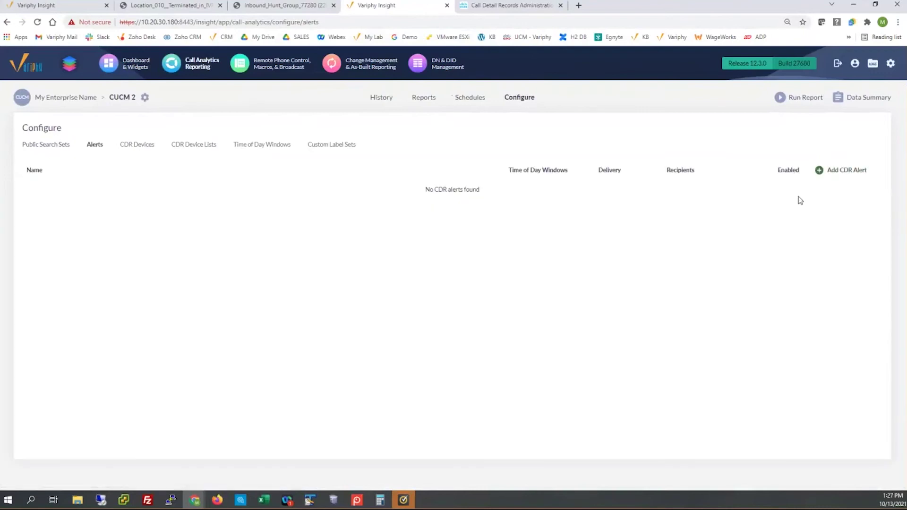
- Start a new CDR alert containing a search set with an Originating or Terminating Cause Code criterion
click(822, 171)
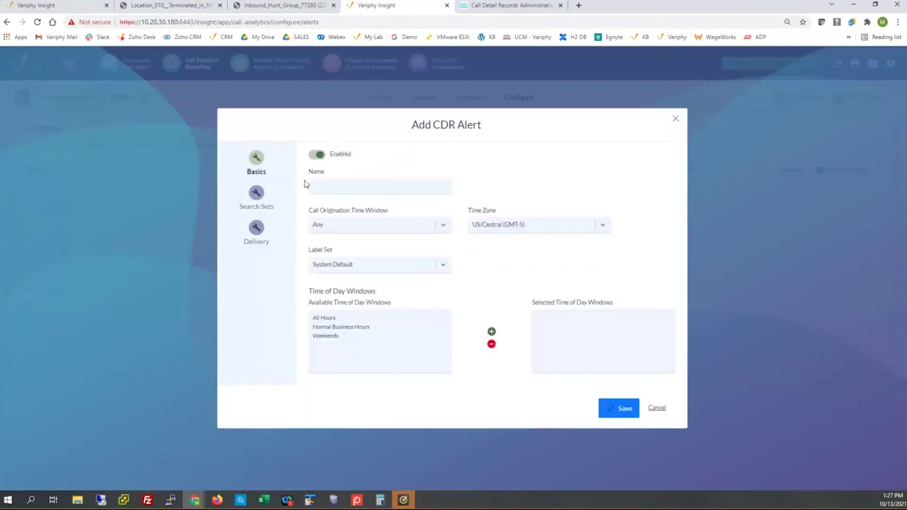
click(256, 194)
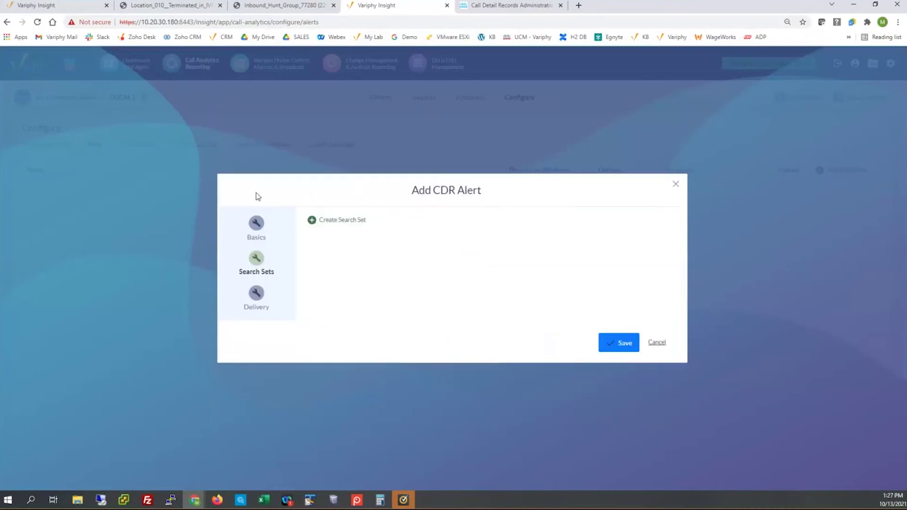
click(319, 220)
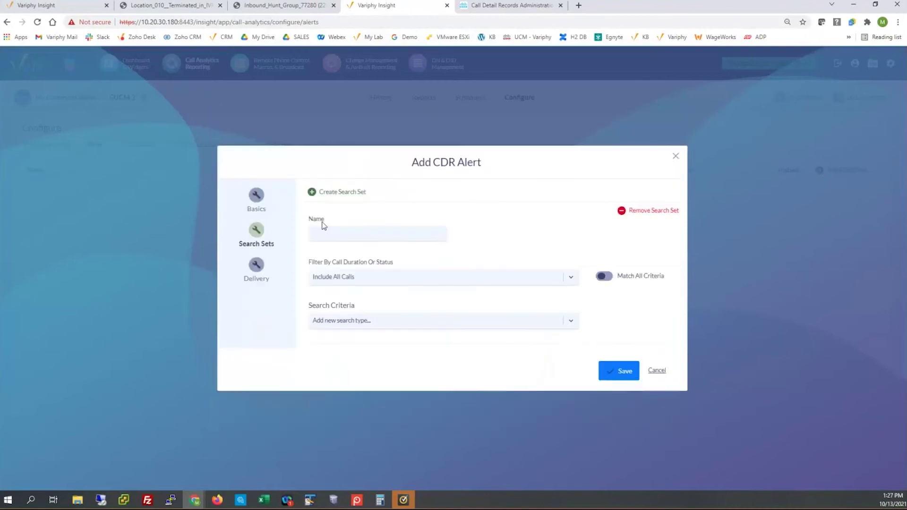
click(370, 321)
text(cause)
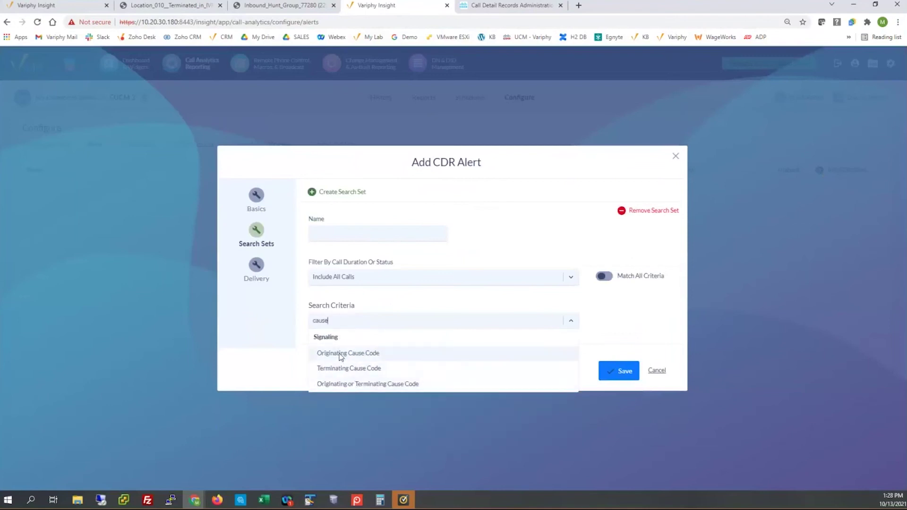
click(359, 387)
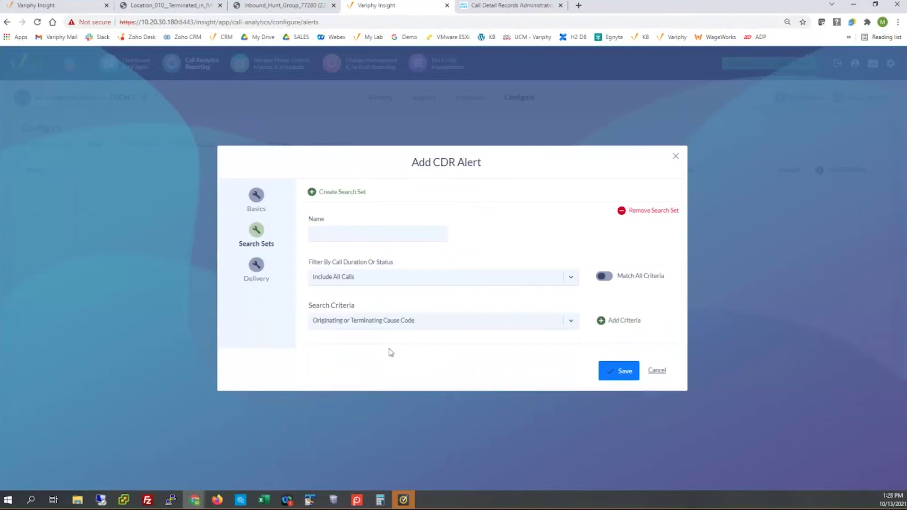
click(601, 323)
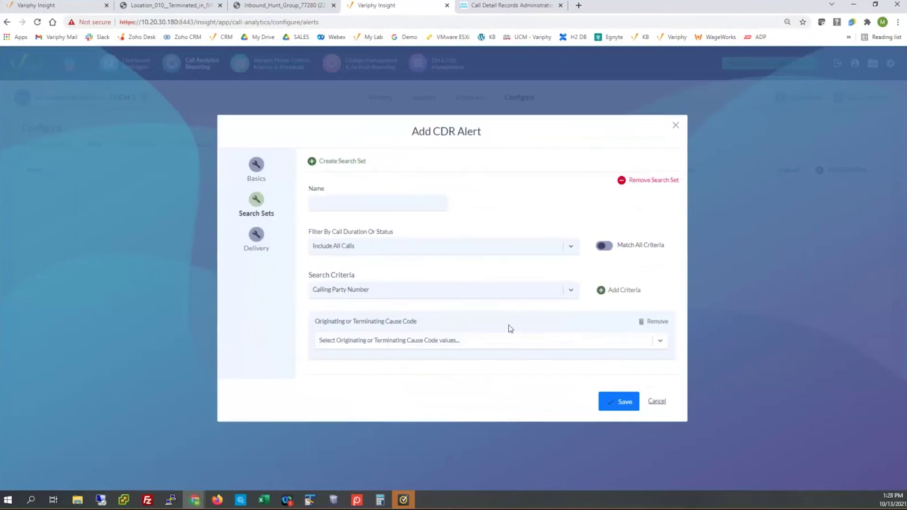
- Look through the cause code values available for the alert criterion, and discard the unsaved CDR alert
click(436, 341)
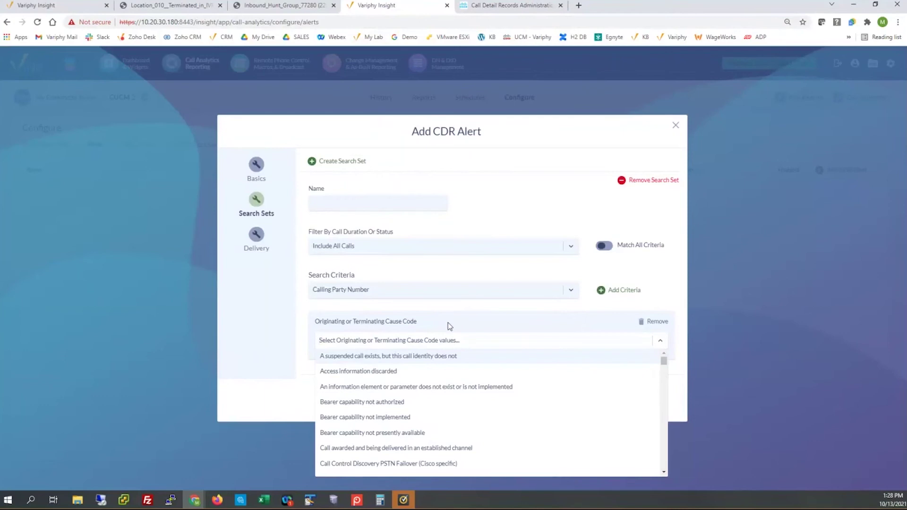
click(531, 145)
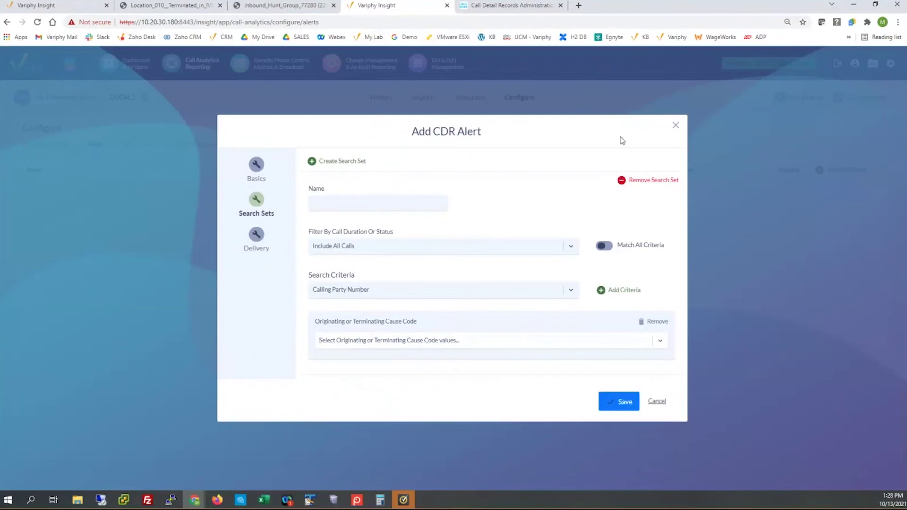
click(676, 125)
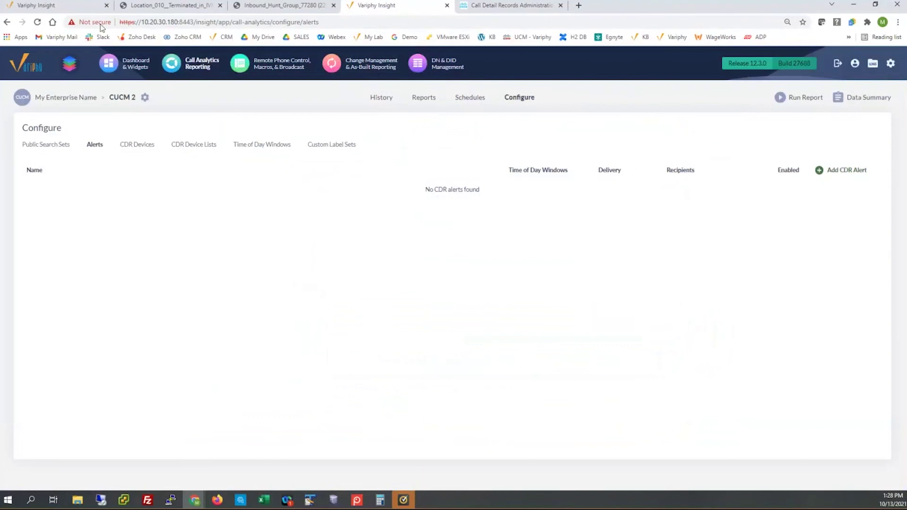
- In the Mexico City cluster's call history search, replace the cause code criterion with Original Called Party Number
click(88, 6)
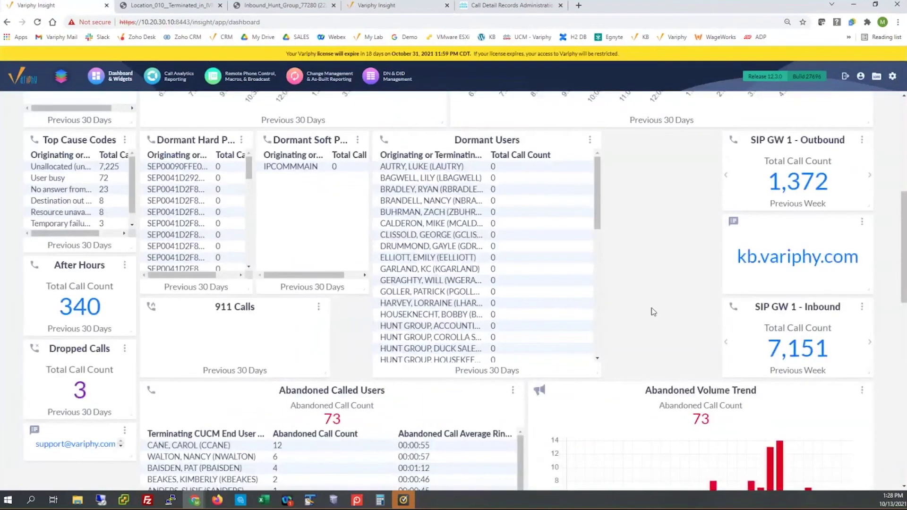
scroll(653, 311, up, 7)
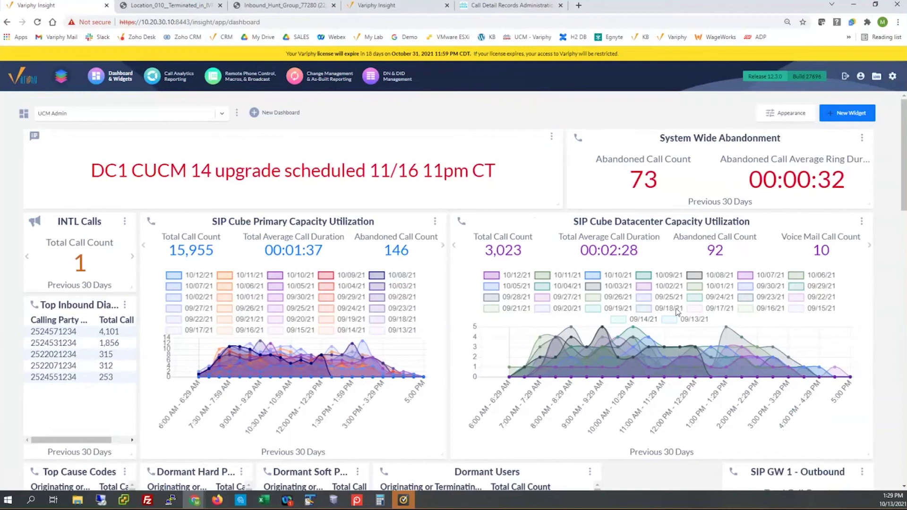
click(171, 81)
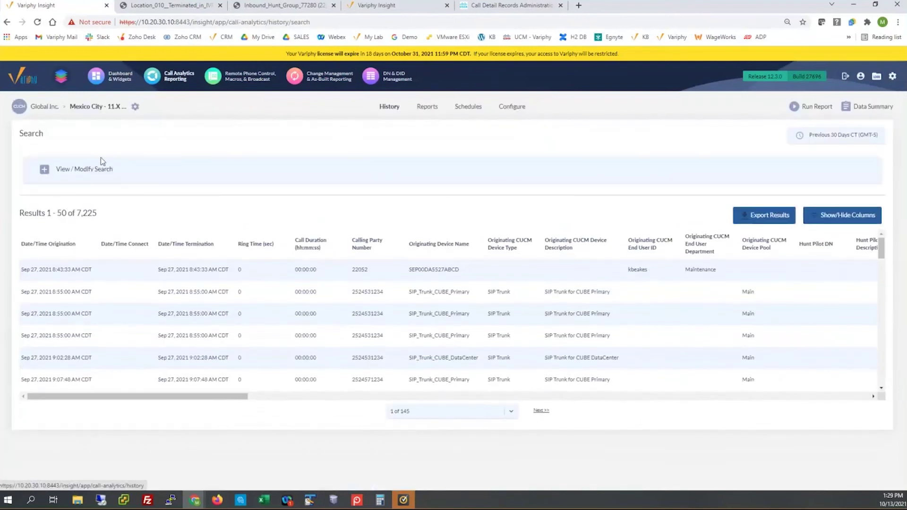
click(49, 173)
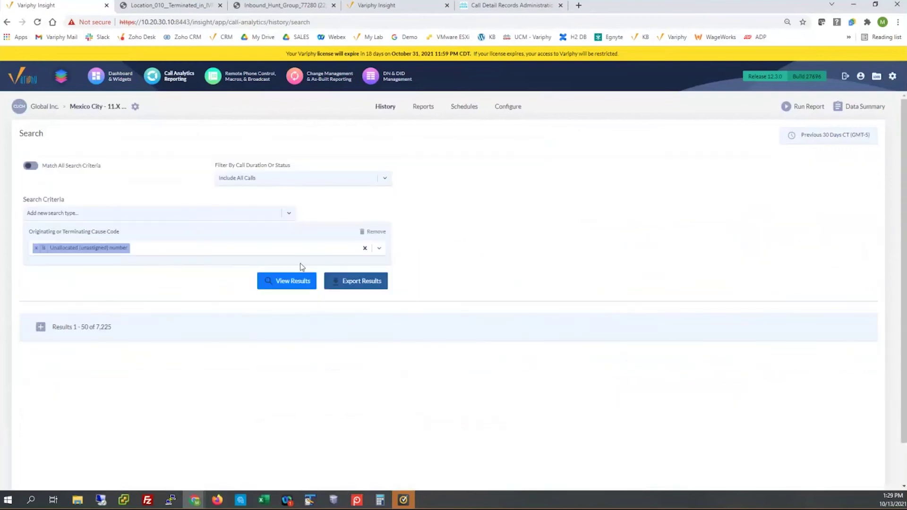
click(362, 233)
click(221, 215)
key(Return)
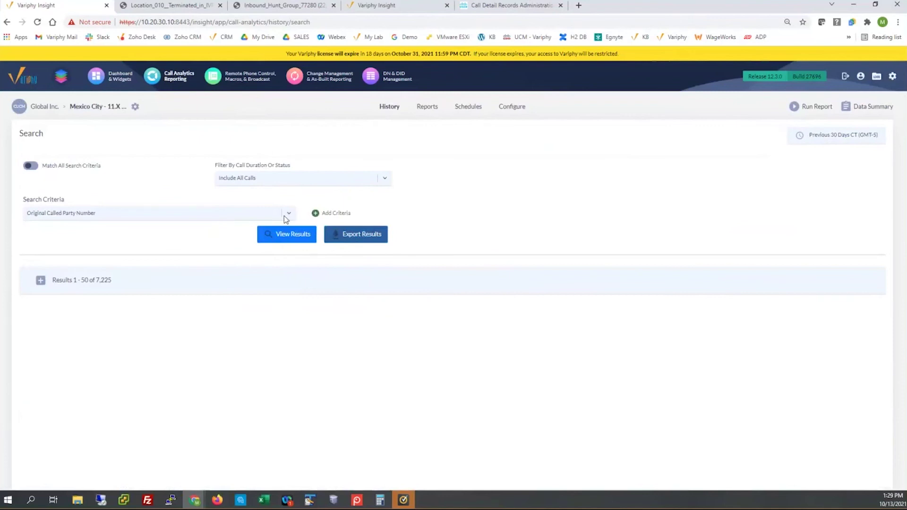
click(319, 215)
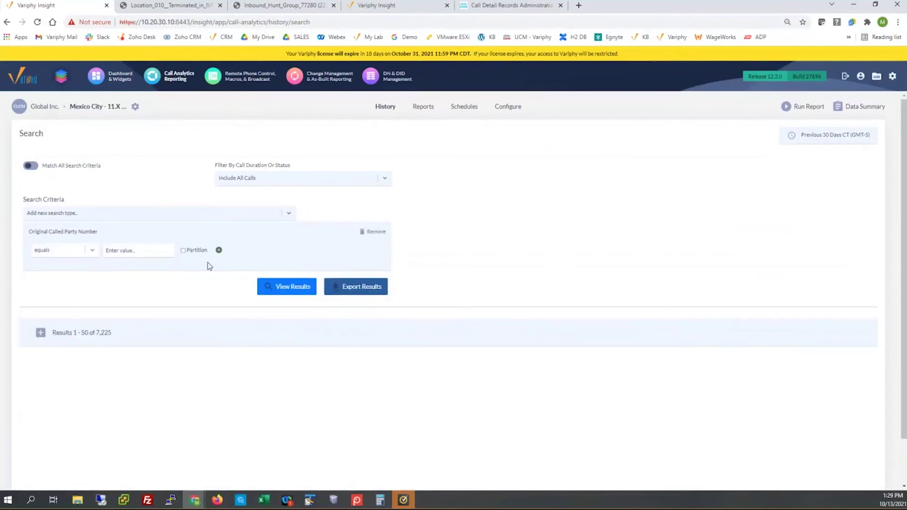
- Search the call history for calls whose Original Called Party Number equals 77280
click(141, 244)
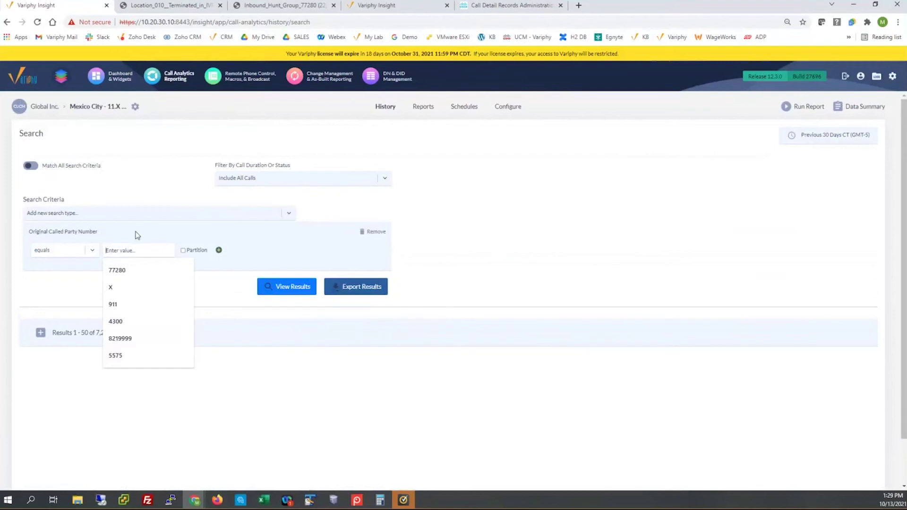
click(156, 213)
key(Escape)
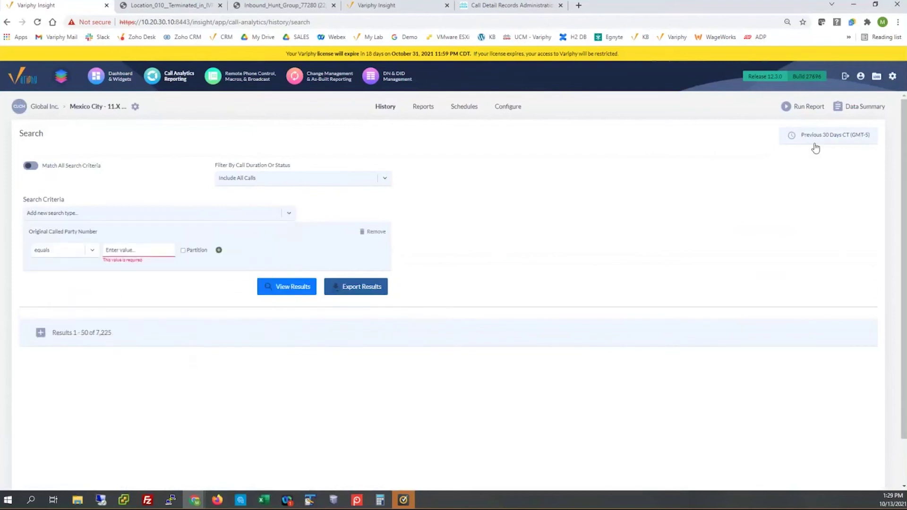
click(117, 250)
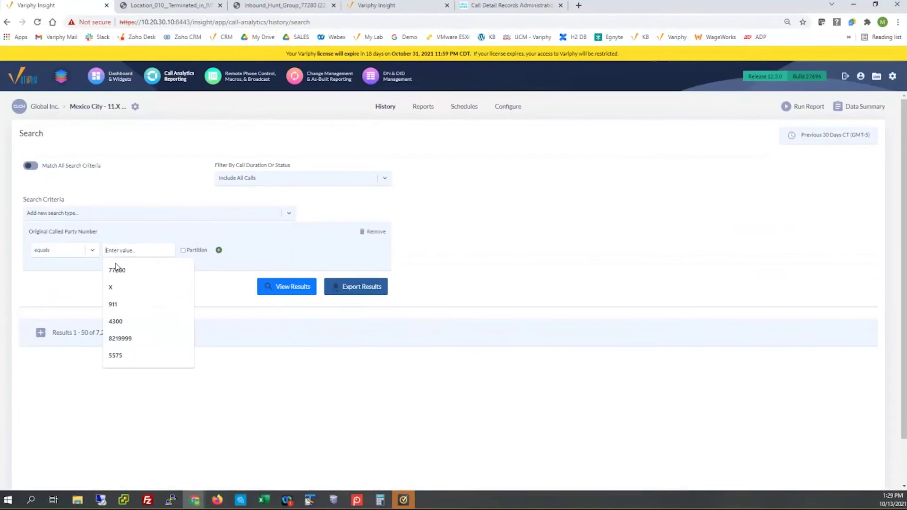
click(117, 270)
click(287, 286)
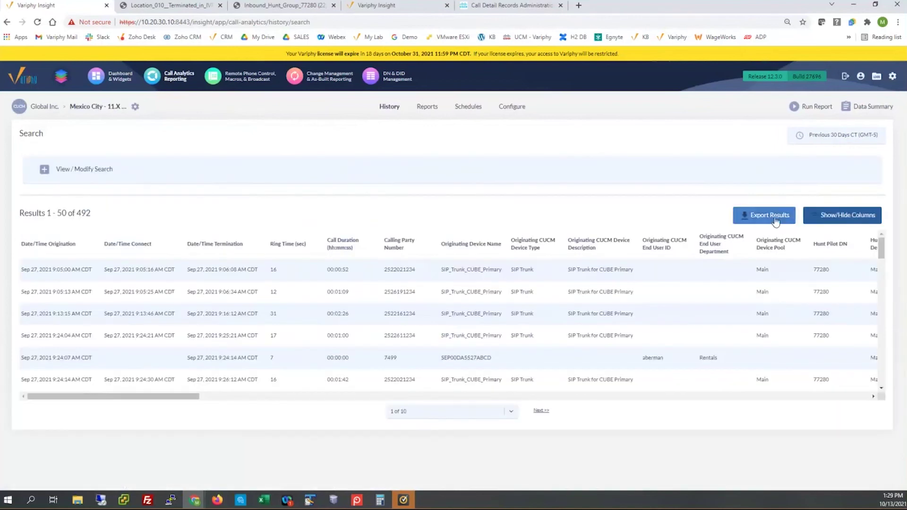
- Set up an export of the call history results with all Cradle to Grave options enabled
click(775, 217)
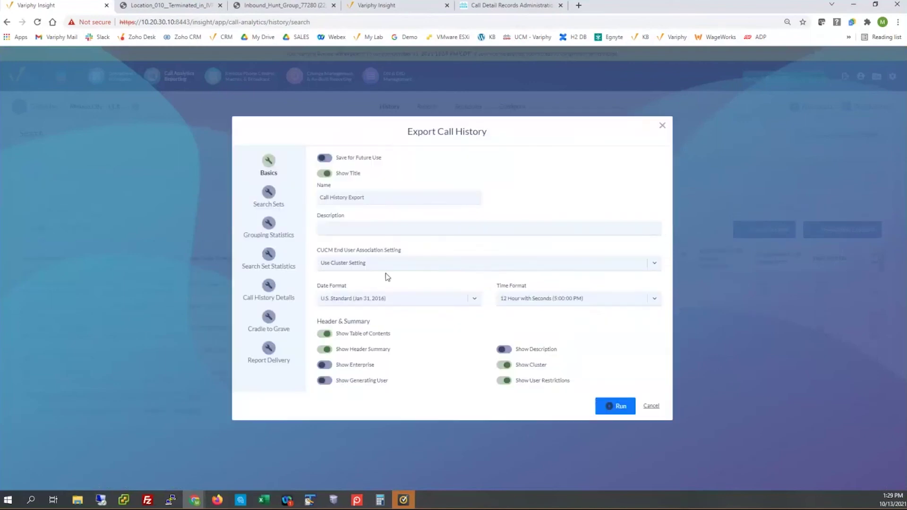
click(269, 317)
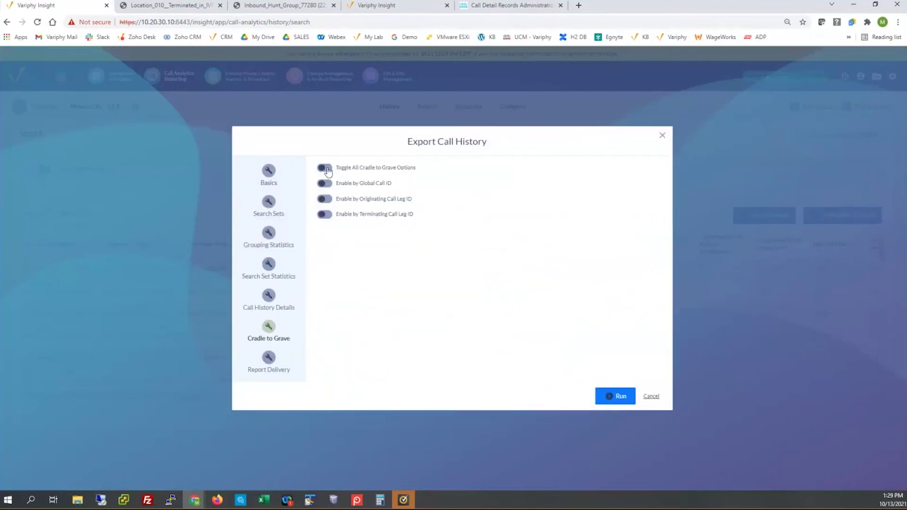
click(326, 168)
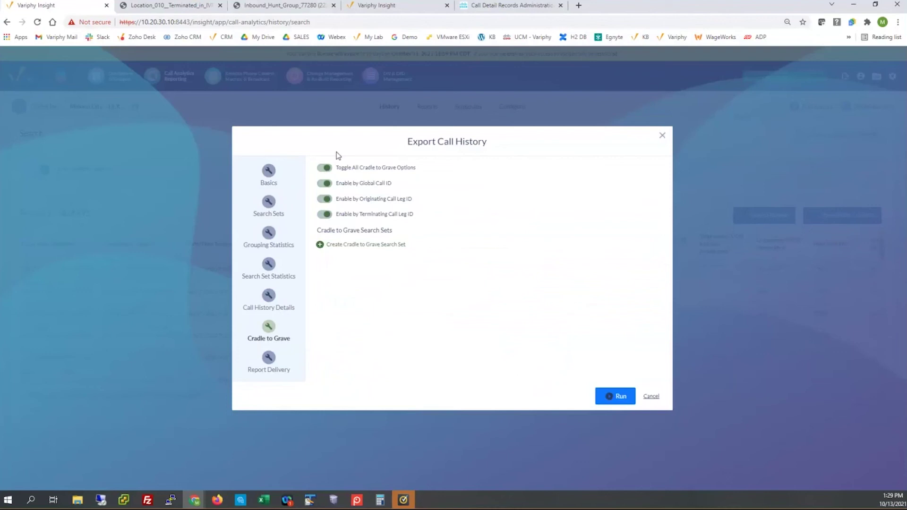
- Show the related calls in the Inbound_Hunt_Group_77280 report, and return to the call history export to cancel it
click(257, 6)
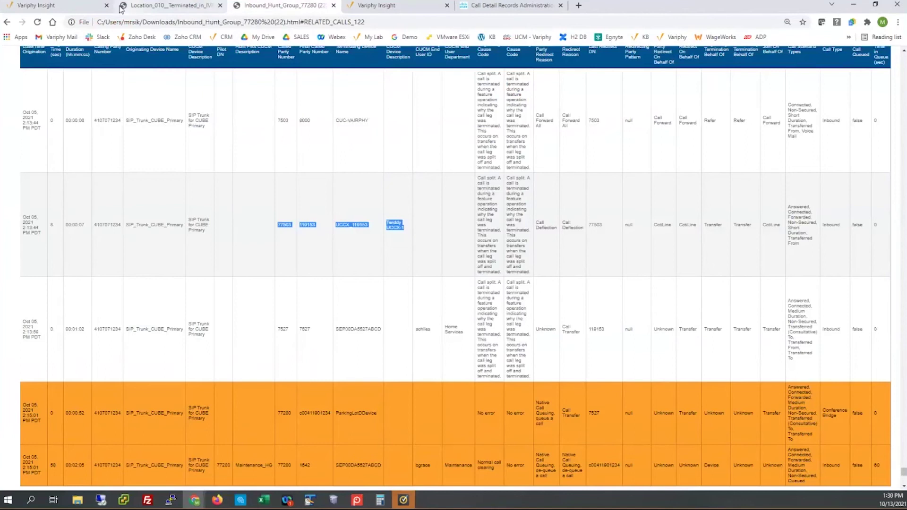
click(403, 8)
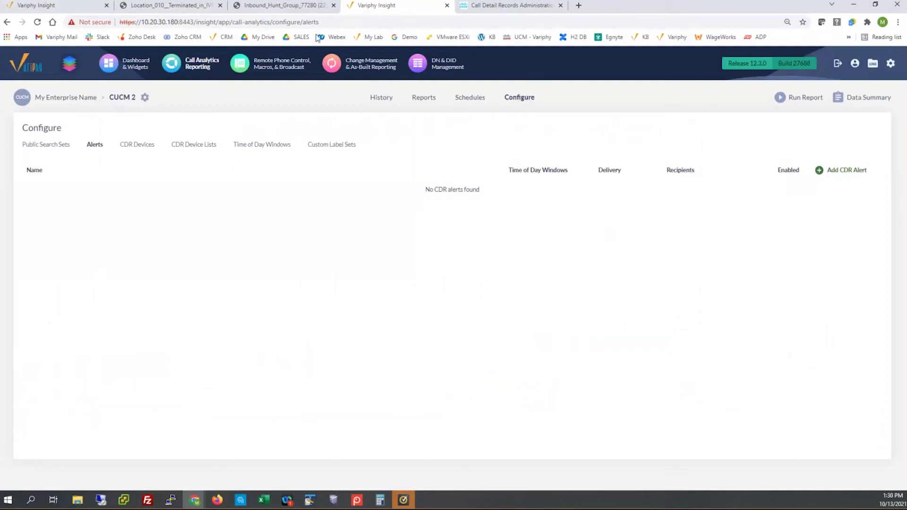
key(ctrl+1)
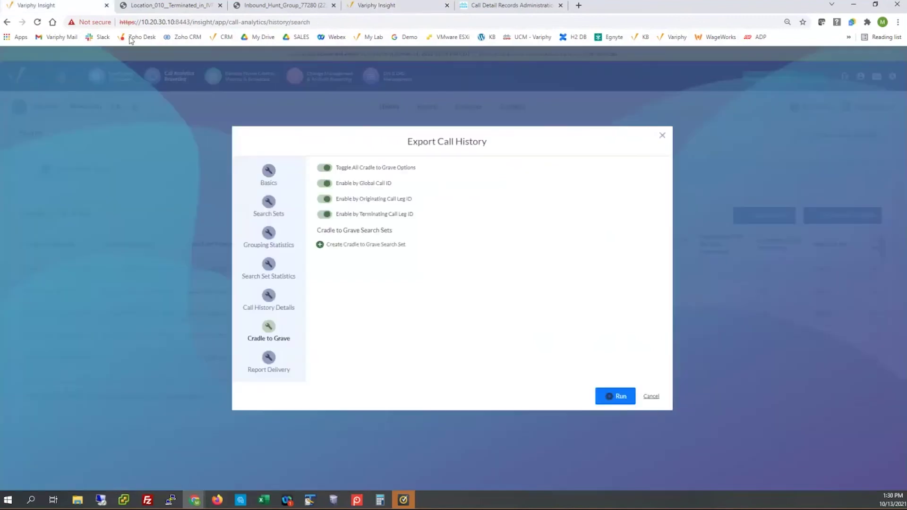
click(650, 396)
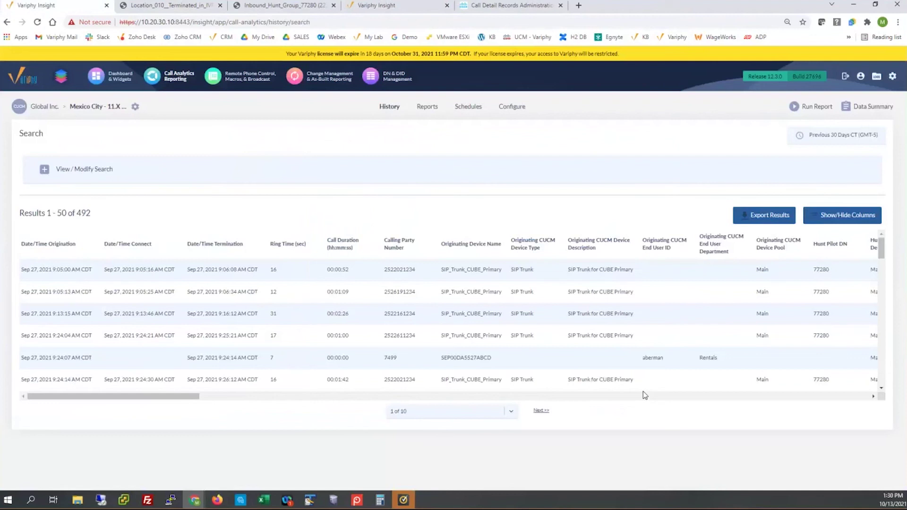
- Examine the called party columns of the hunt group results, highlighting one call's final called number and terminating device name
drag(156, 395, 245, 399)
scroll(611, 315, down, 1)
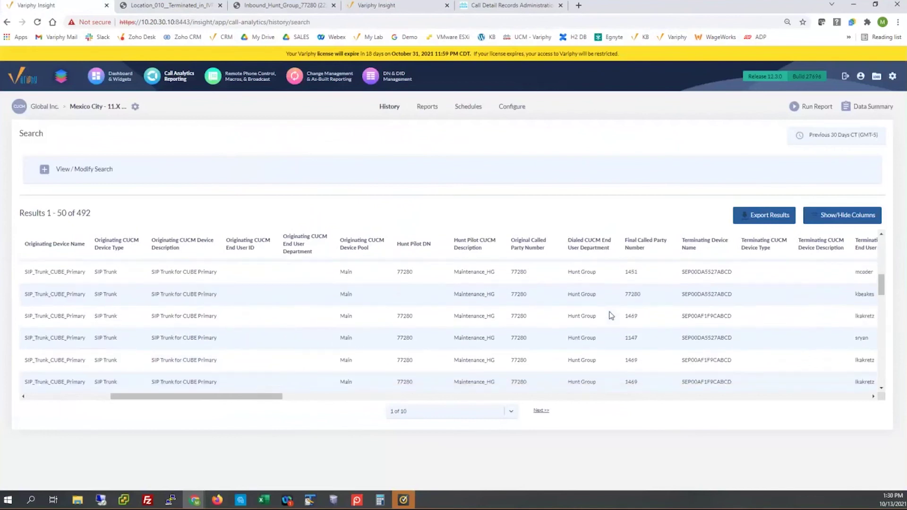
scroll(654, 319, down, 5)
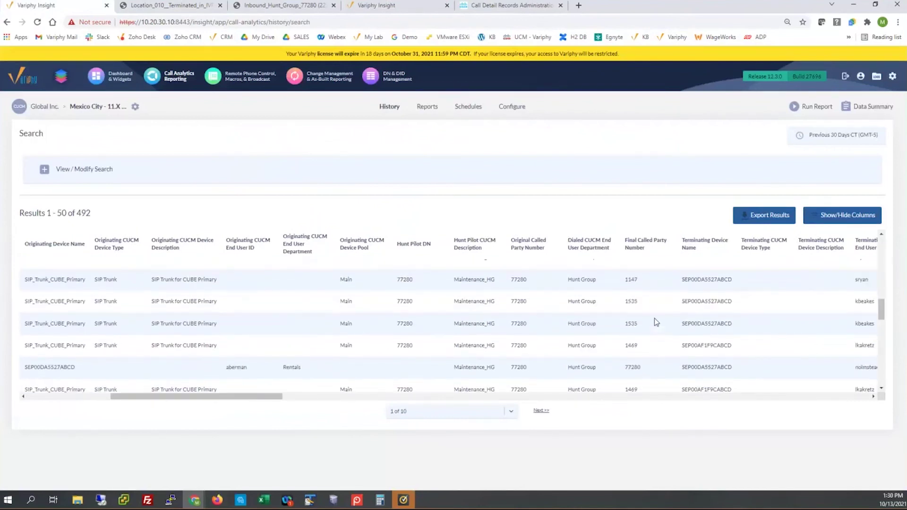
scroll(654, 319, down, 3)
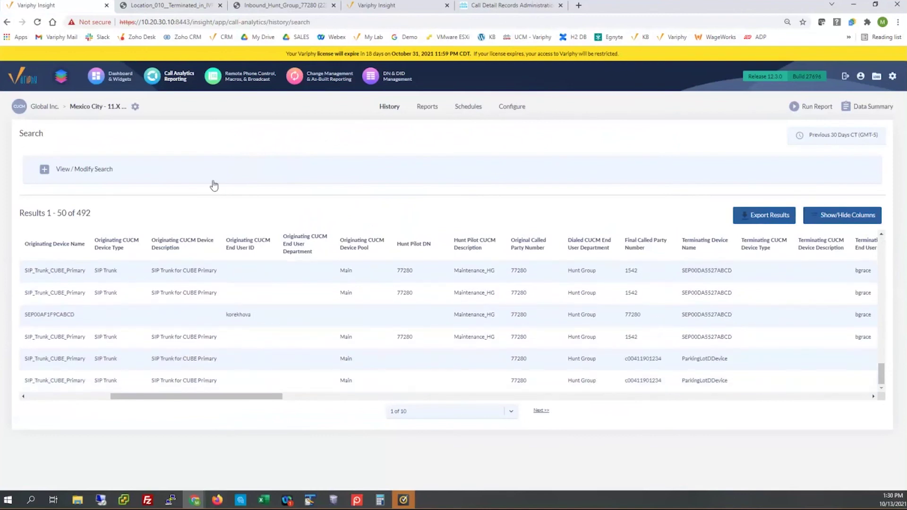
click(90, 171)
double_click(515, 271)
drag(624, 271, 641, 277)
click(683, 273)
drag(683, 273, 732, 267)
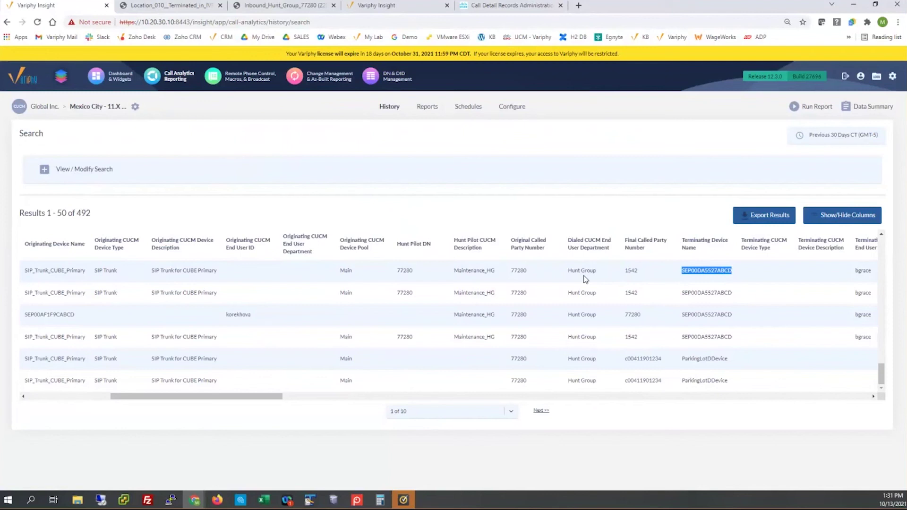
- Examine the cradle to grave call sequences around sequence 145 in the Inbound_Hunt_Group_77280 report
click(44, 171)
click(276, 6)
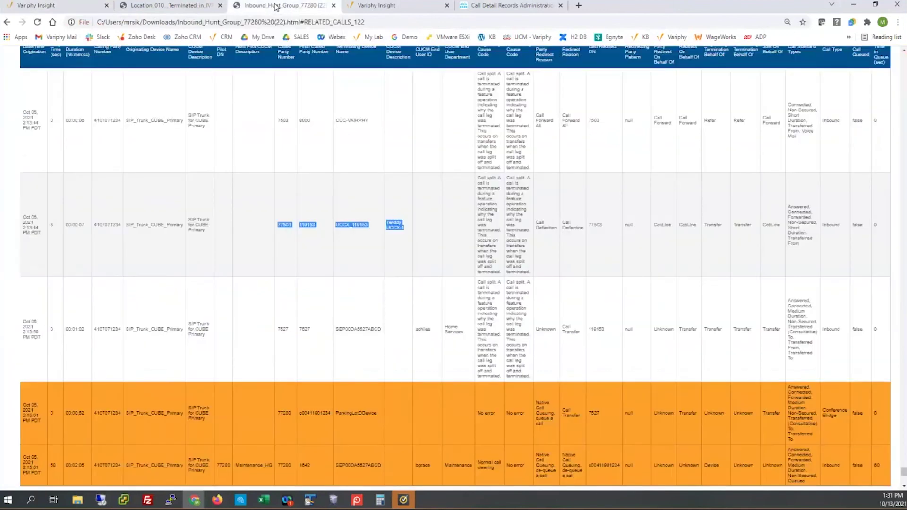
scroll(450, 269, down, 5)
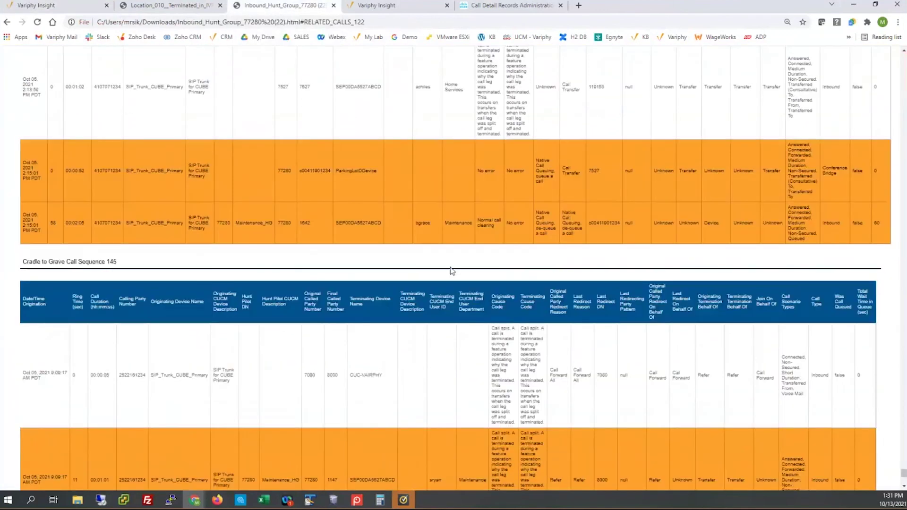
scroll(451, 270, down, 5)
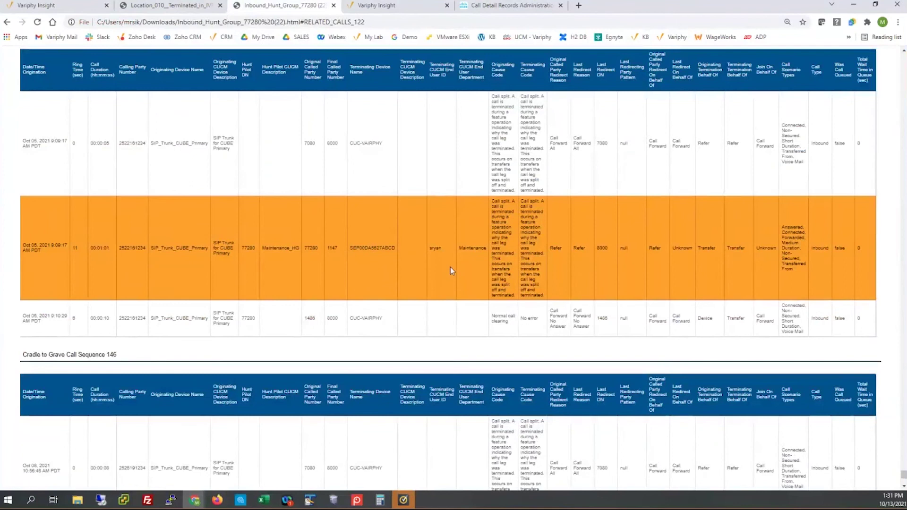
scroll(450, 267, down, 8)
scroll(294, 120, up, 16)
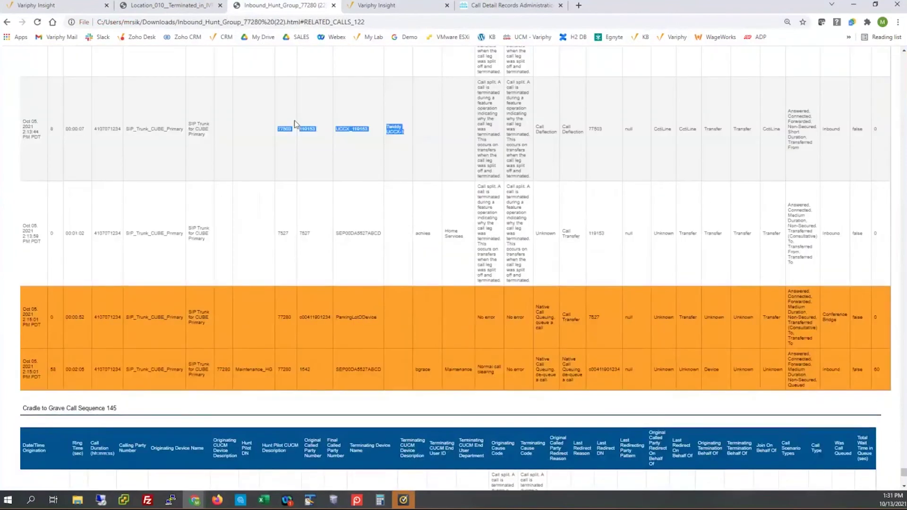
scroll(294, 123, up, 2)
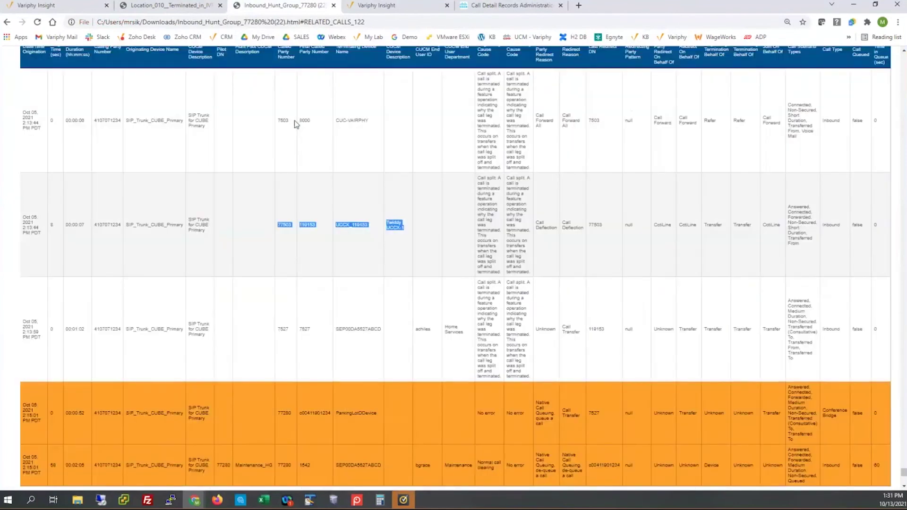
click(393, 164)
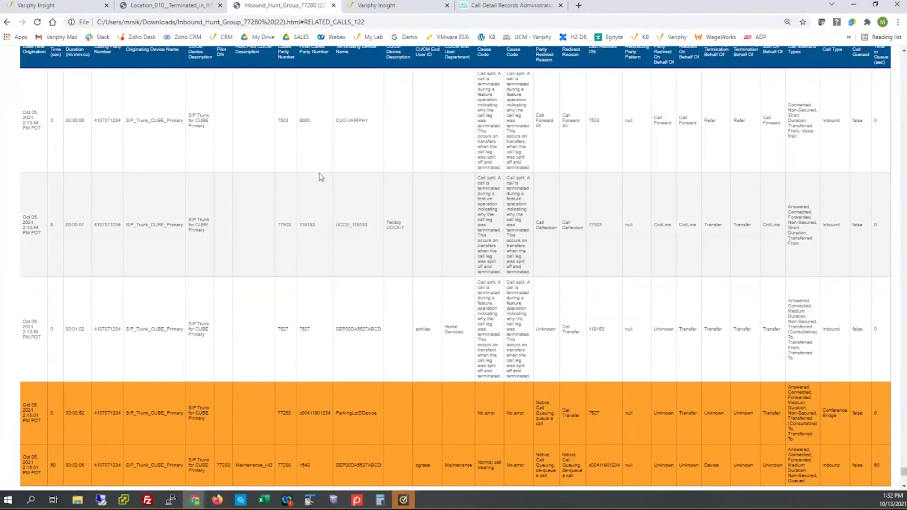
- Show the call history search of the CUCM 2 cluster and review its call duration or status filter options
click(359, 4)
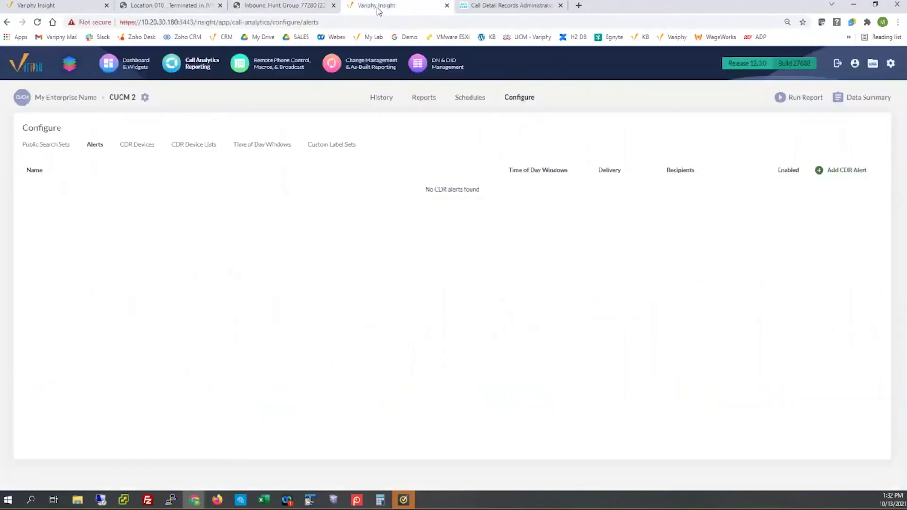
click(383, 100)
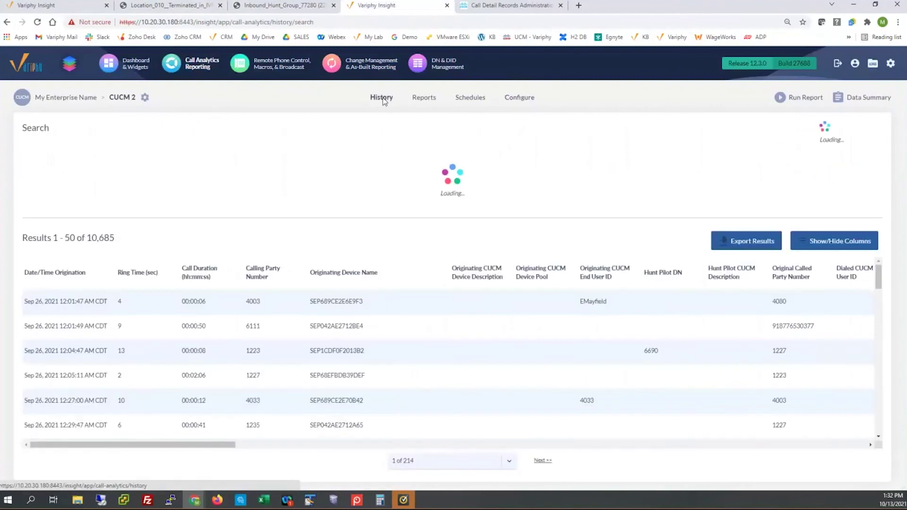
click(264, 182)
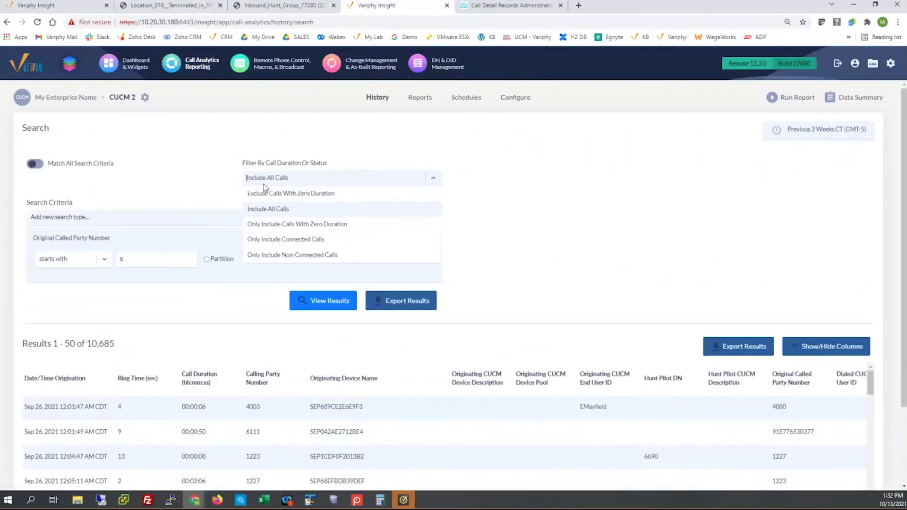
click(285, 166)
click(269, 178)
click(498, 209)
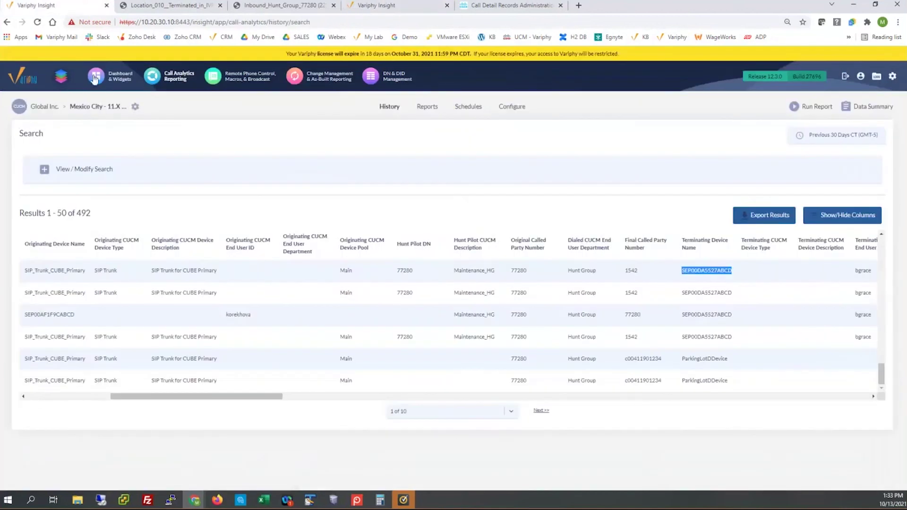
- Return to the Mexico City cluster's Insight session and display the UCM Admin dashboard
click(95, 79)
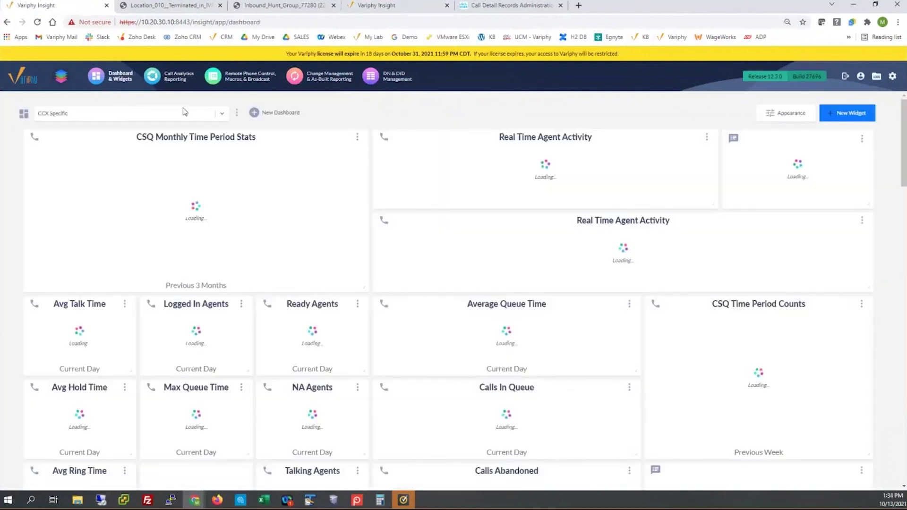
click(142, 114)
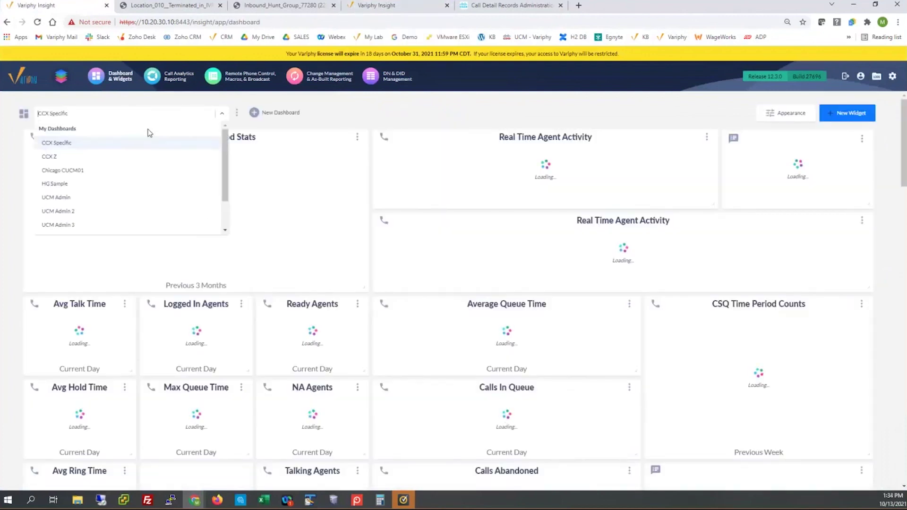
click(72, 198)
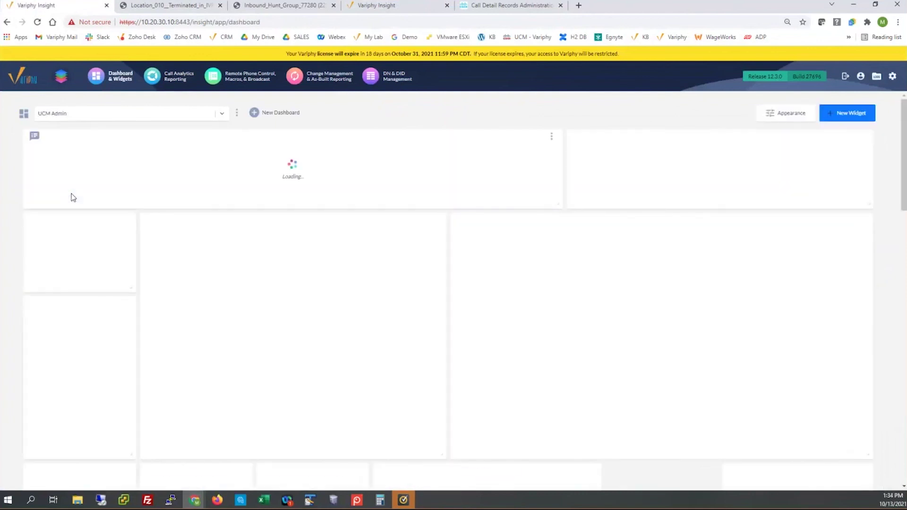
- Review the cause code criteria in the Dropped Calls widget's search set, and leave the configuration without saving
scroll(98, 337, down, 4)
scroll(98, 336, down, 3)
click(125, 349)
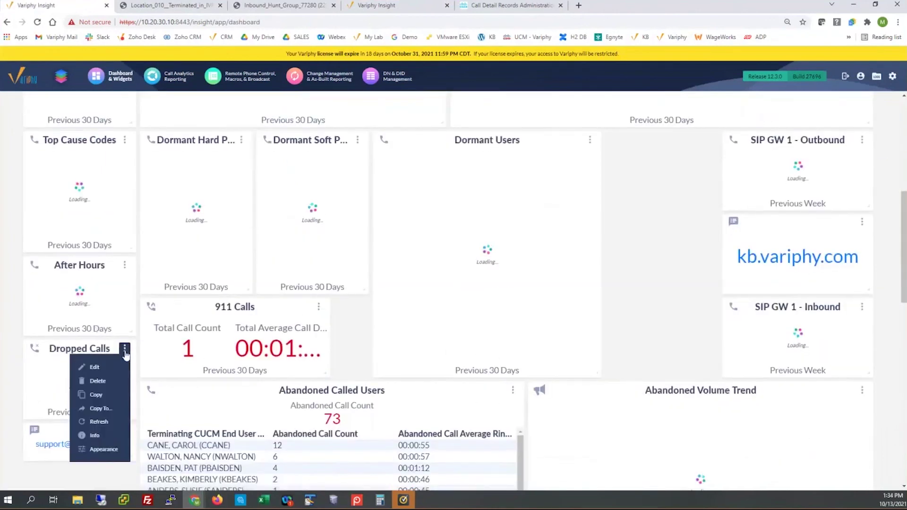
click(106, 366)
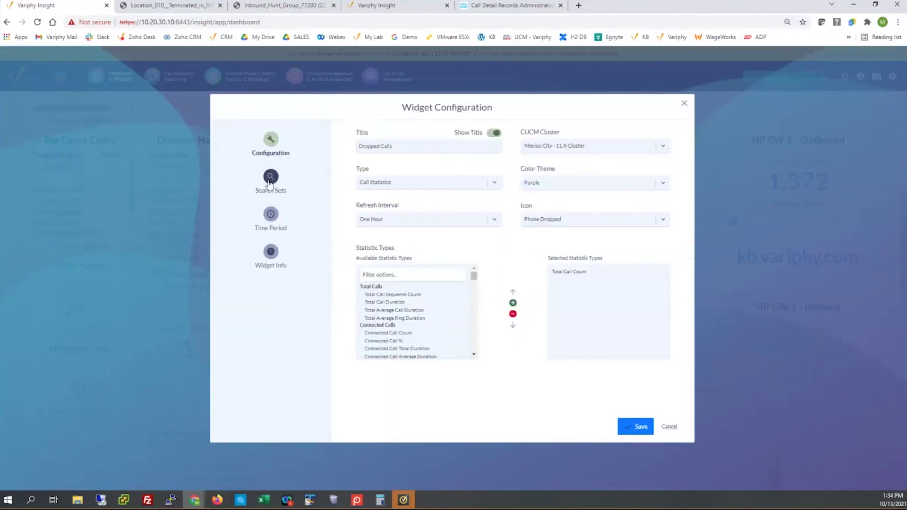
click(270, 183)
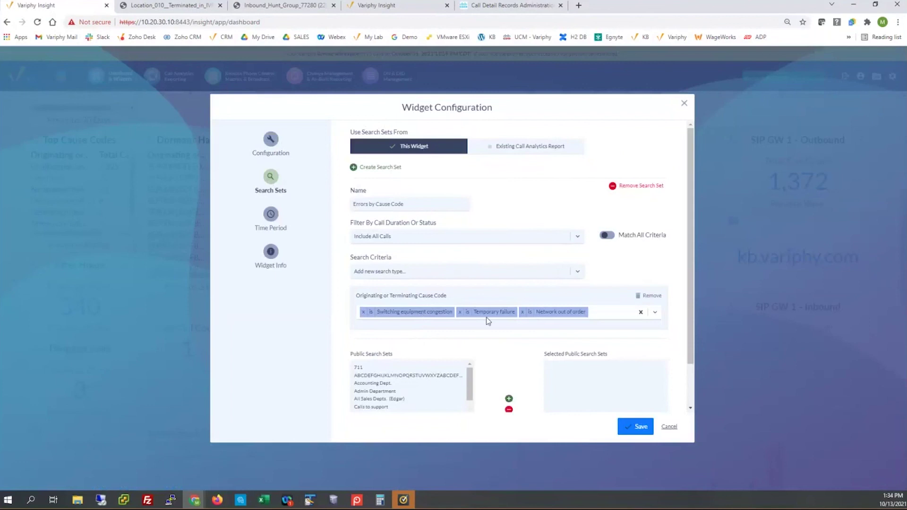
click(609, 314)
drag(656, 331, 658, 372)
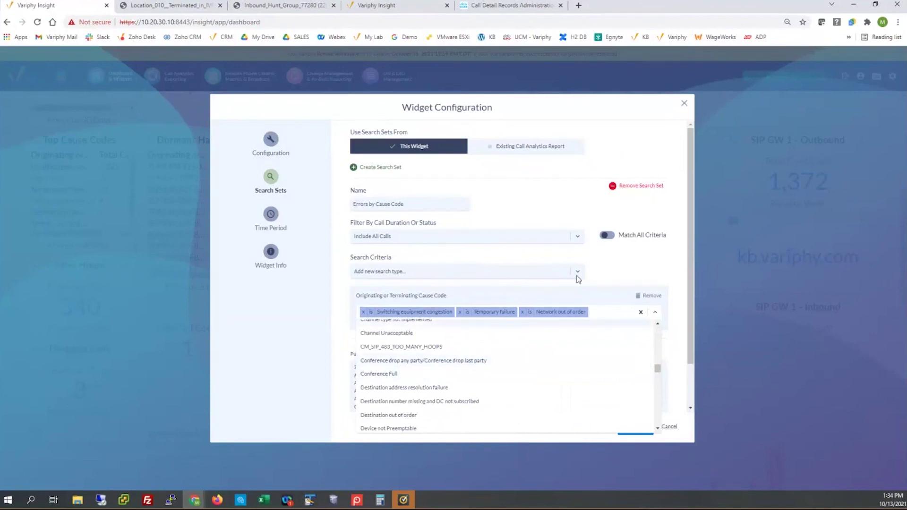
click(612, 267)
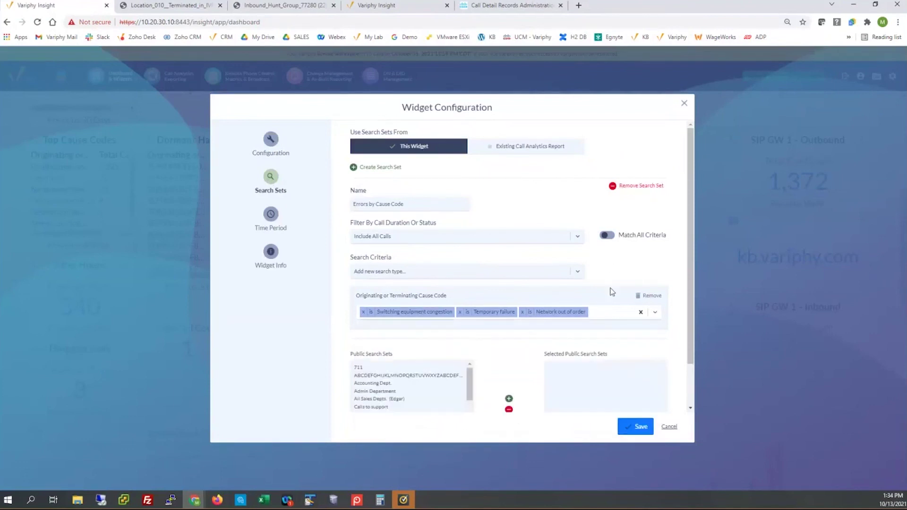
click(669, 427)
- Enlarge the Top Cause Codes widget to about twice its width so the full cause code table fits
scroll(130, 365, down, 6)
scroll(239, 357, up, 6)
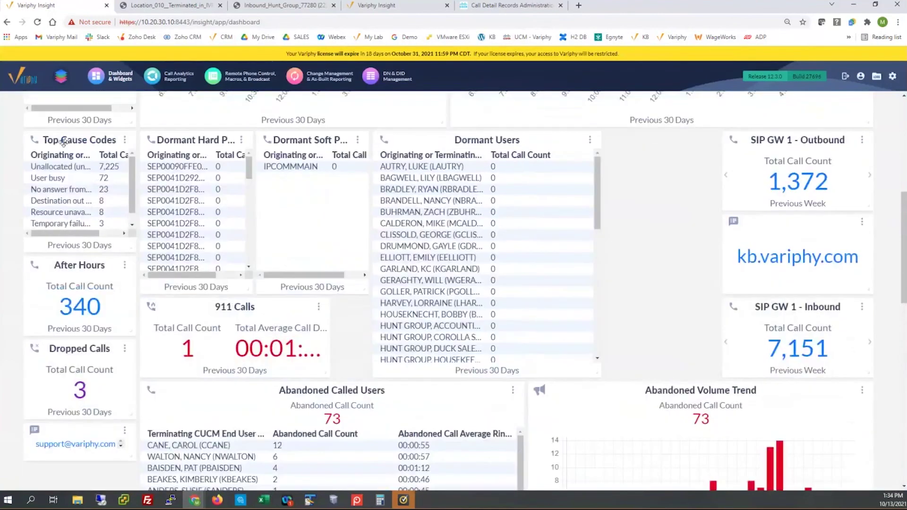
key(ctrl+a)
drag(132, 246, 257, 348)
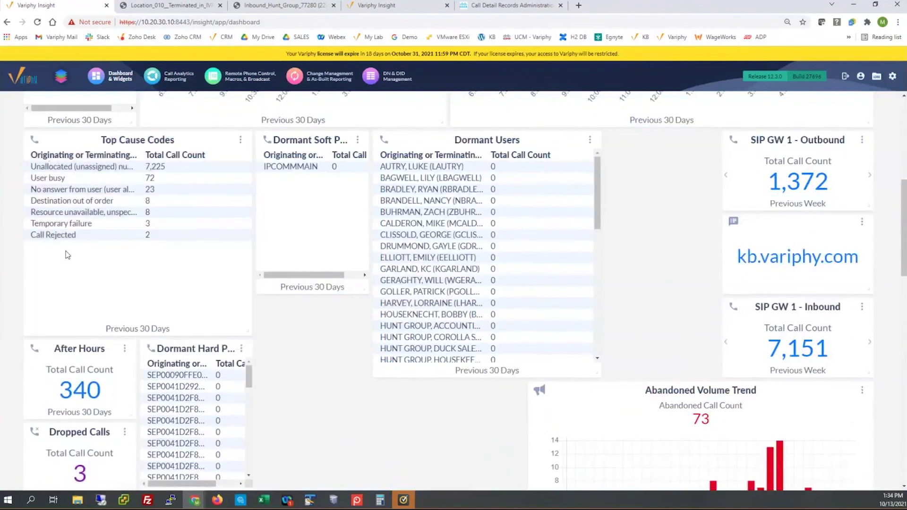
- Highlight the Destination out of order entry and its call count, and shrink the Top Cause Codes widget back to its narrow width
drag(30, 200, 77, 200)
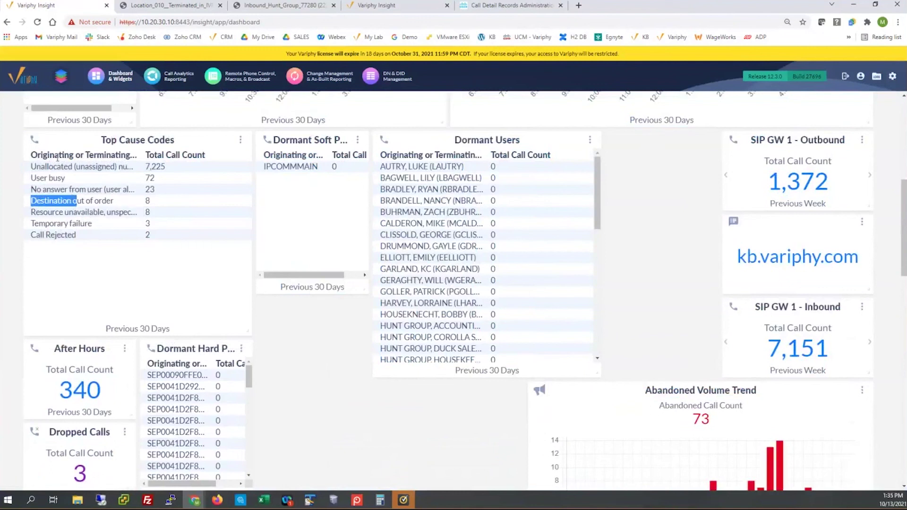
triple_click(180, 322)
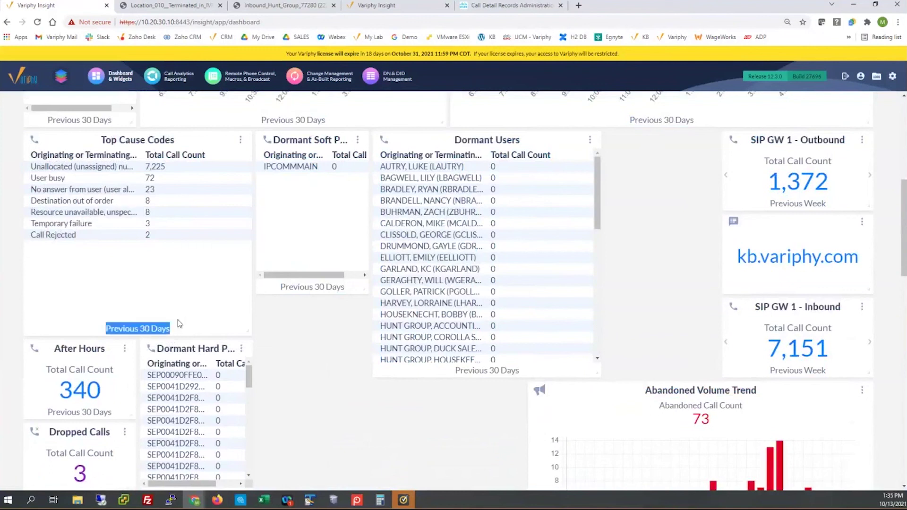
double_click(148, 200)
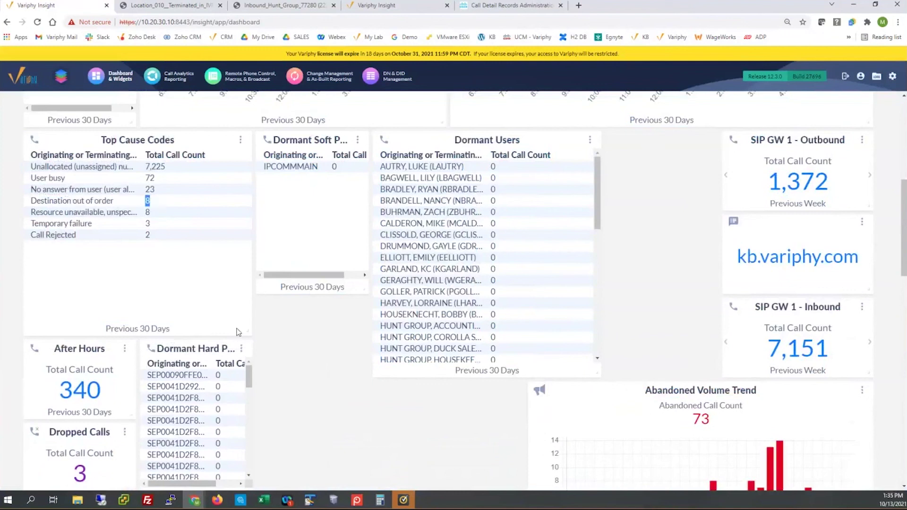
drag(239, 332, 140, 301)
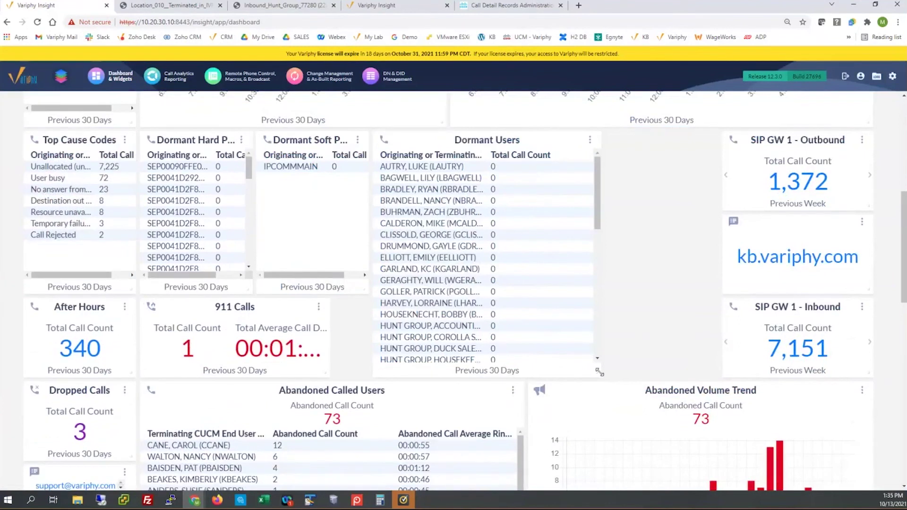
scroll(599, 372, up, 7)
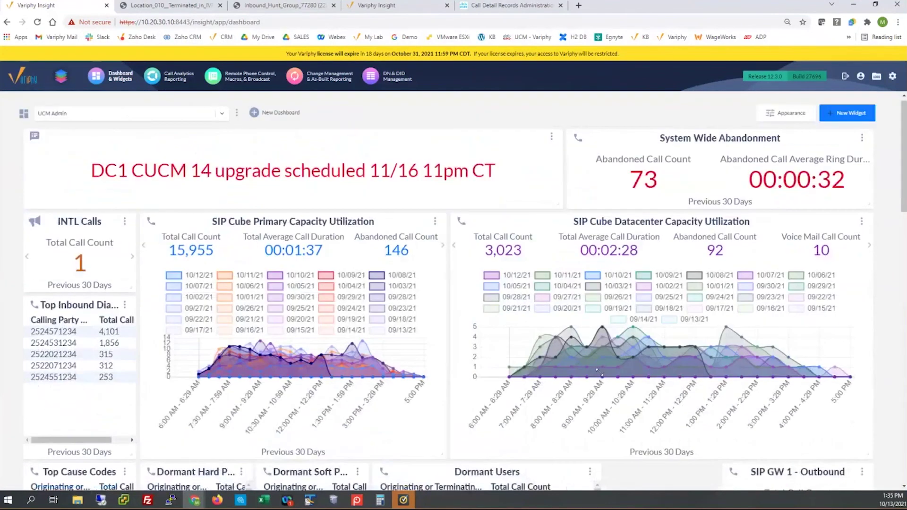